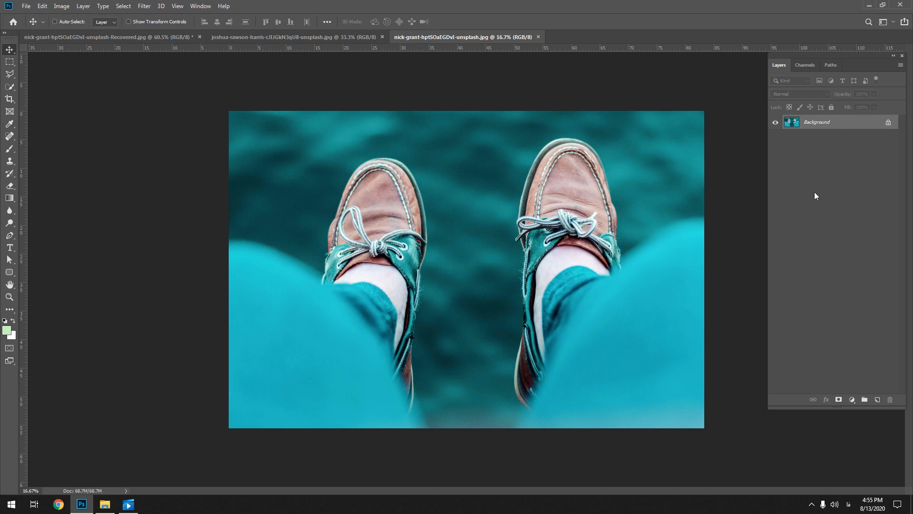
Unlock the Background layer of the original shoes photo and return to the nick-grant Recovered composite
click(888, 122)
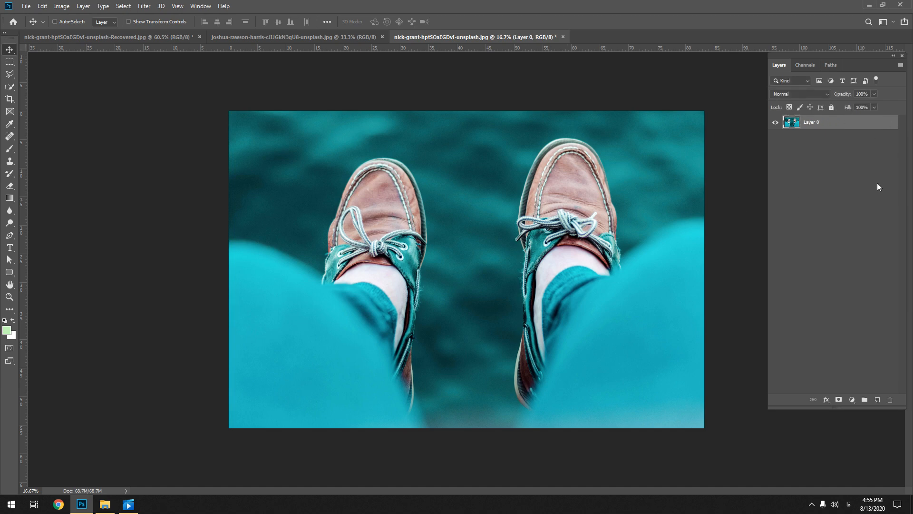
click(283, 38)
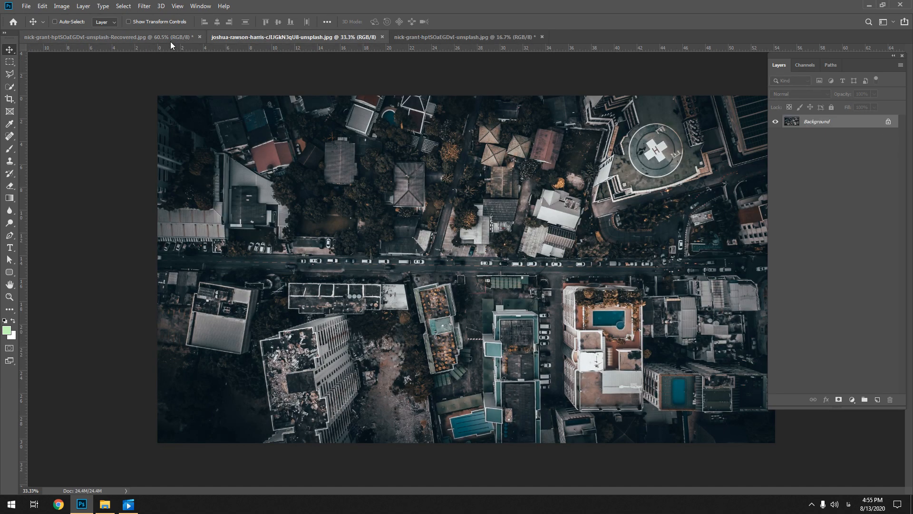
click(171, 38)
click(264, 41)
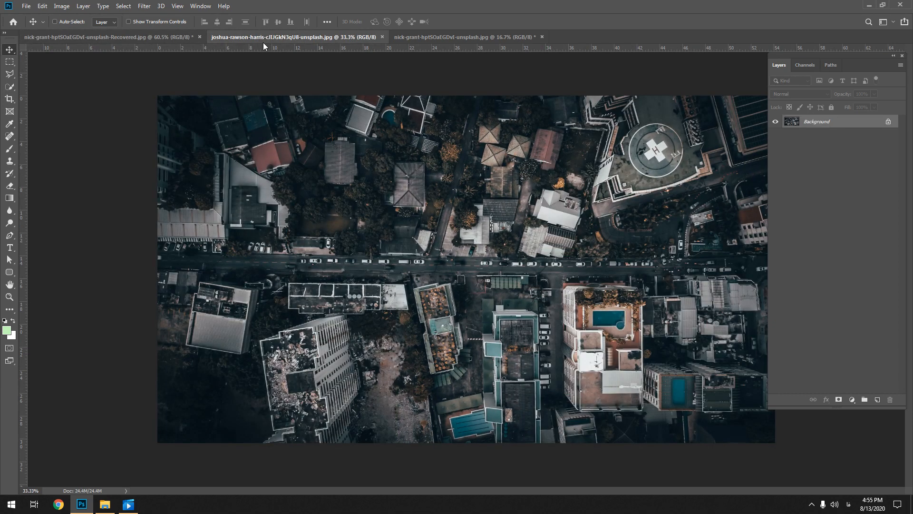
click(151, 41)
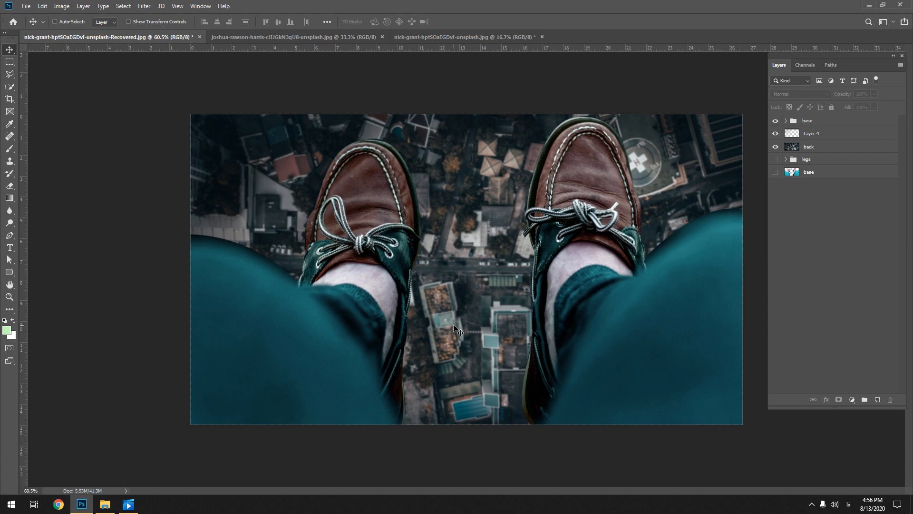
Compare the city photo with the original shoes photo and check the shoes photo's image size
click(595, 330)
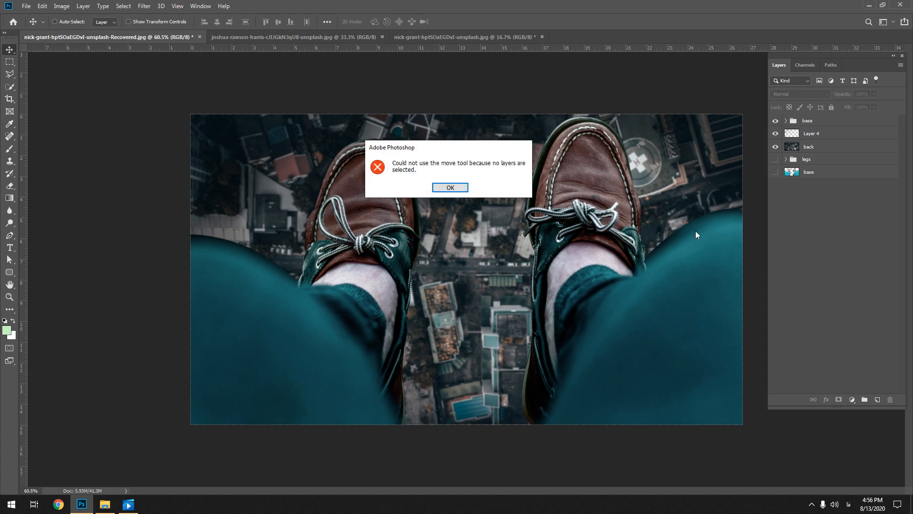
click(449, 188)
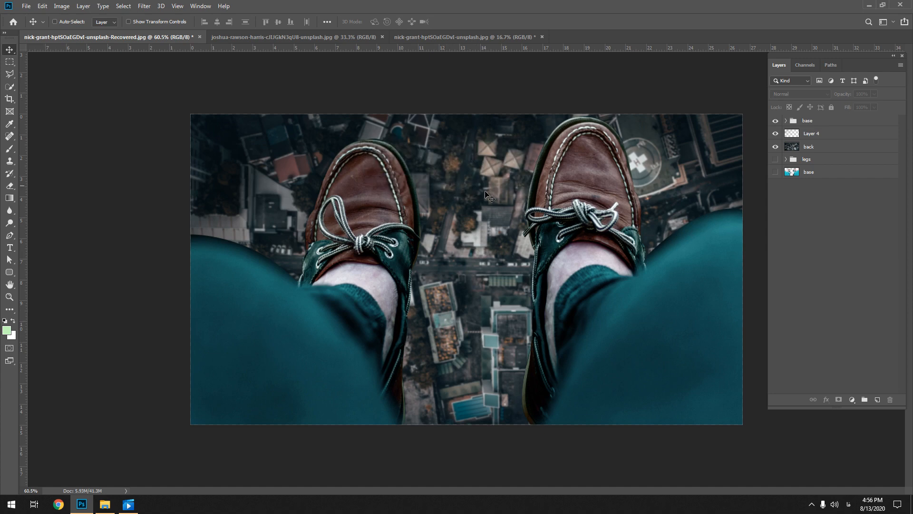
click(318, 39)
click(455, 37)
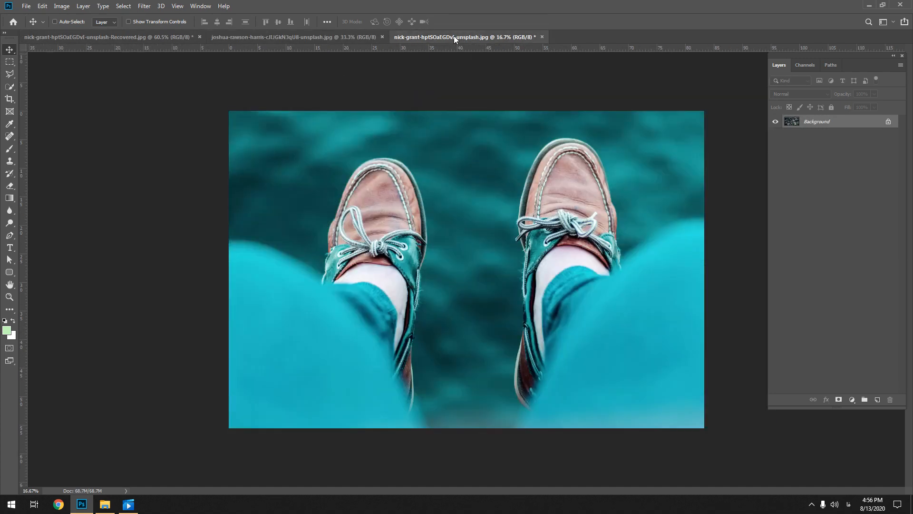
click(257, 40)
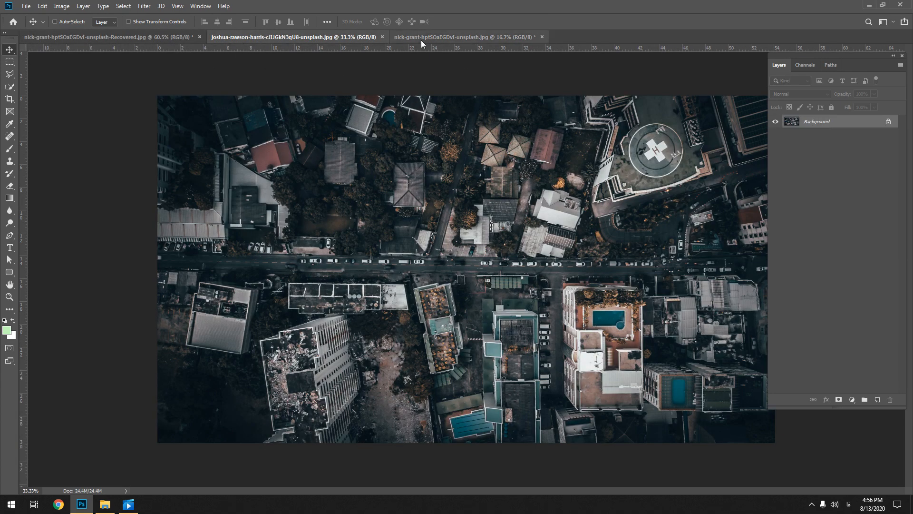
click(437, 39)
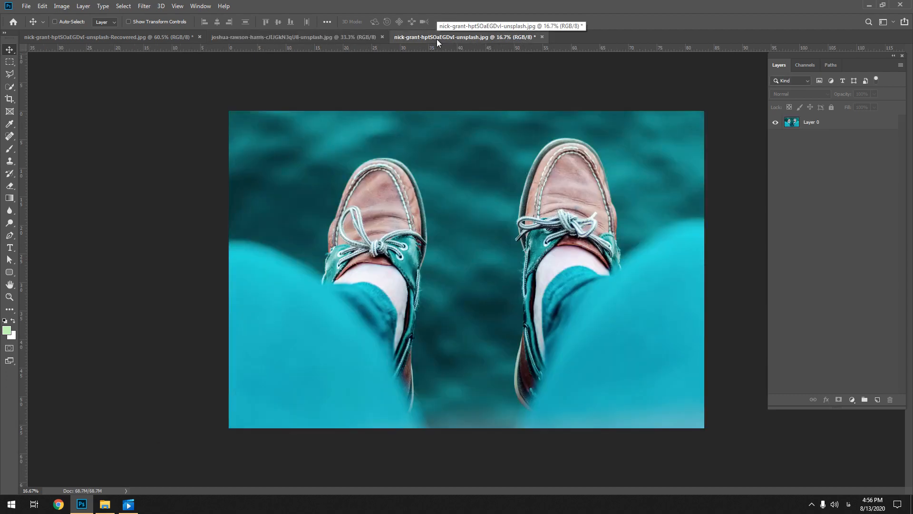
key(ctrl+alt+i)
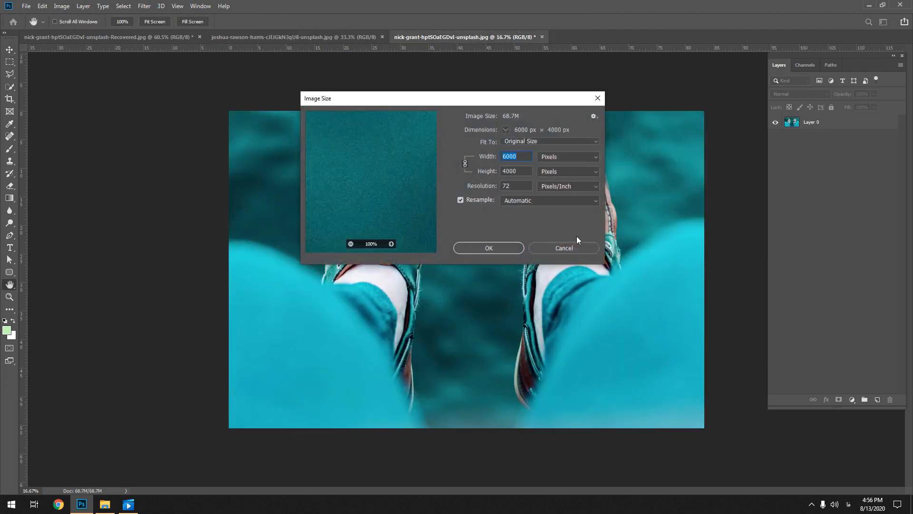
click(561, 250)
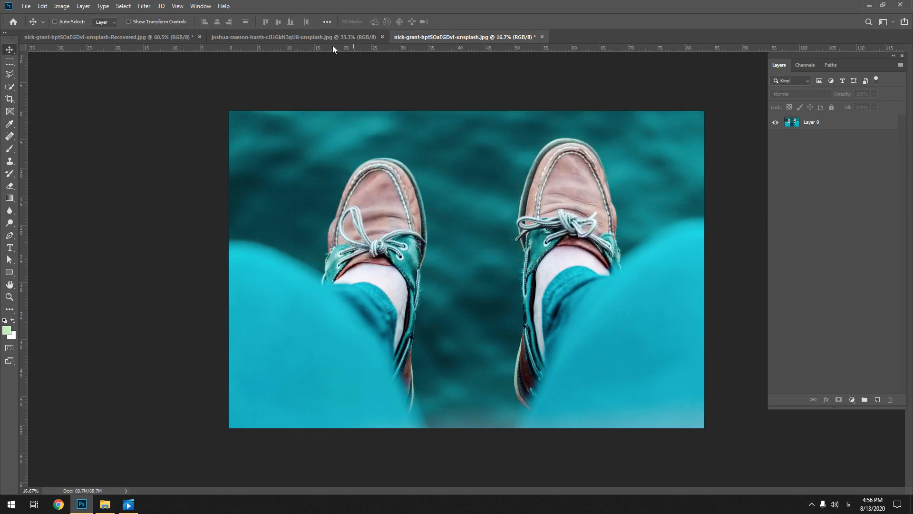
Hide the visible layers of the Recovered composite and select its lowest base layer
click(321, 38)
key(v)
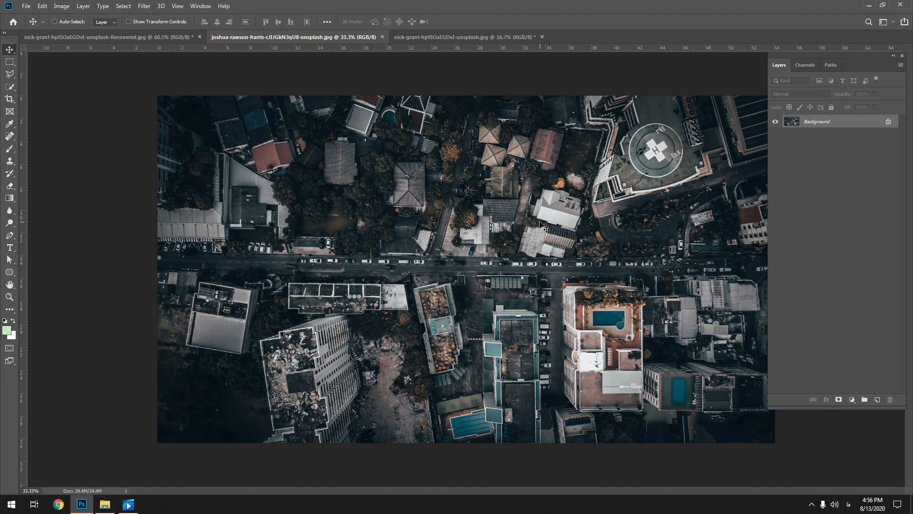
click(399, 36)
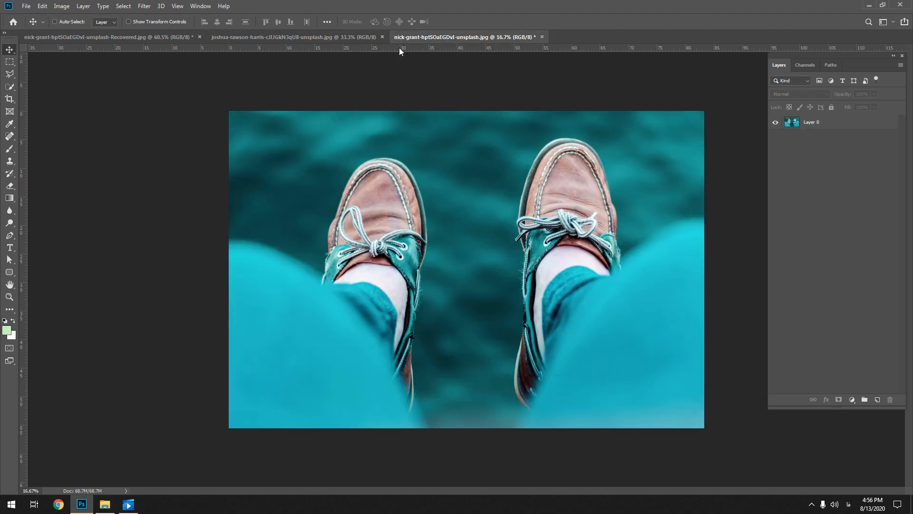
click(273, 38)
click(118, 36)
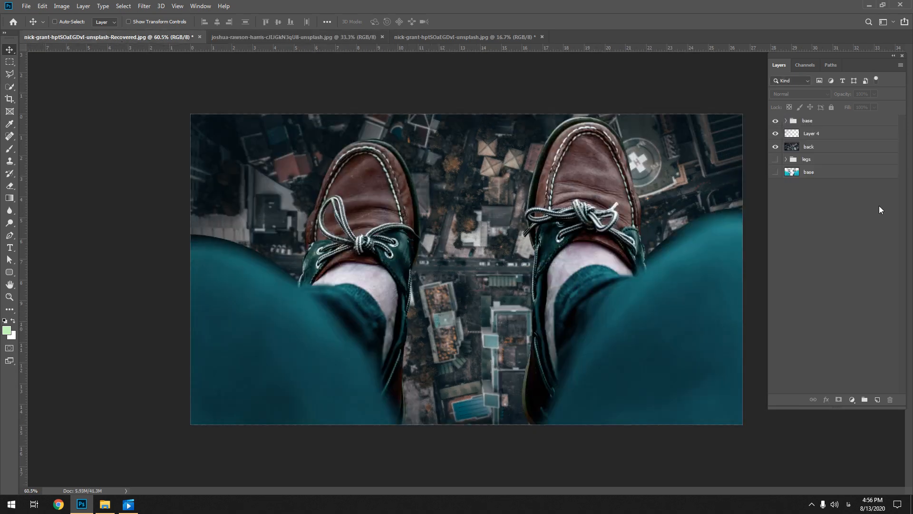
drag(775, 147, 776, 121)
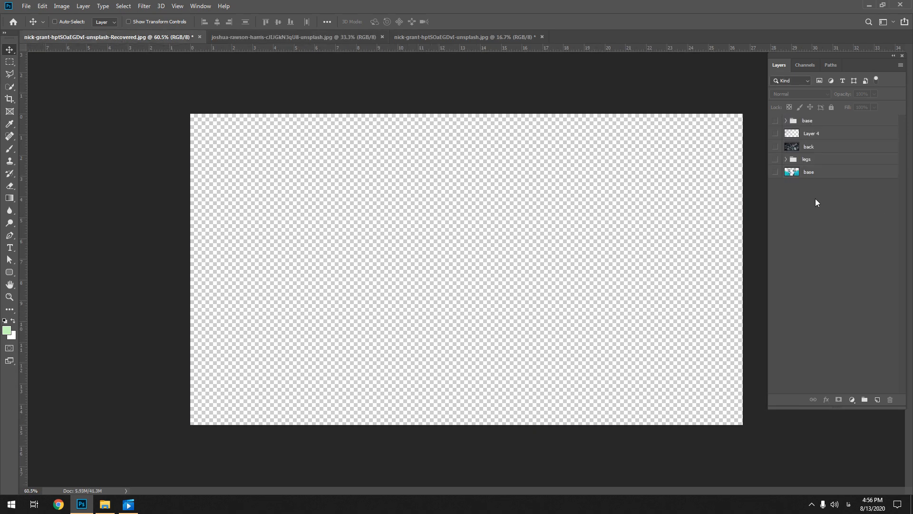
click(795, 172)
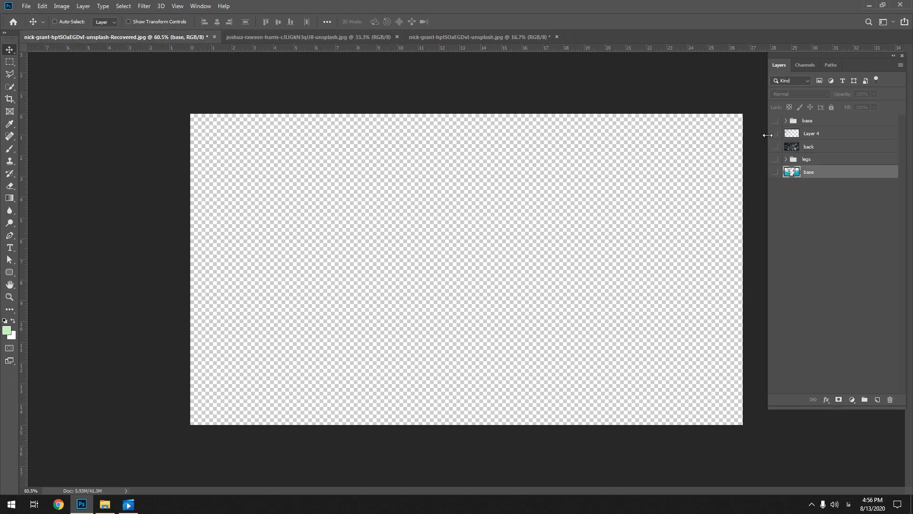
click(484, 35)
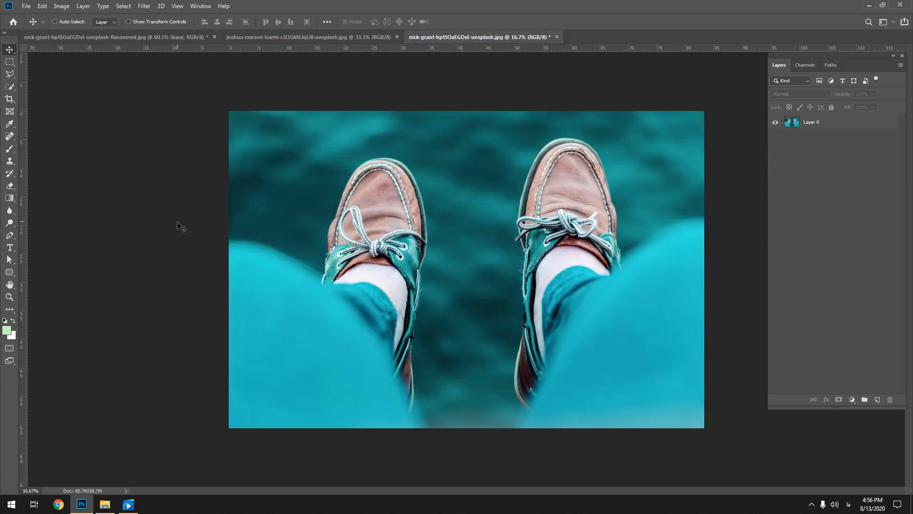
click(9, 235)
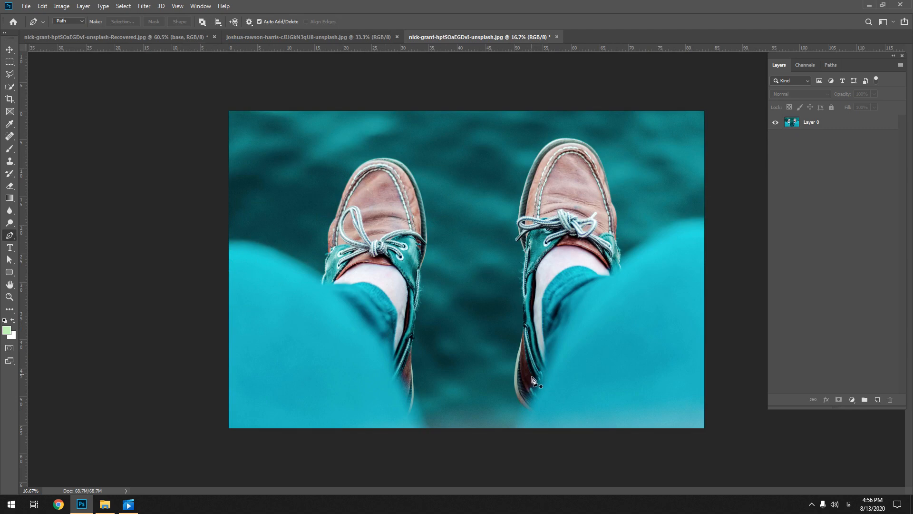
key(shift+v)
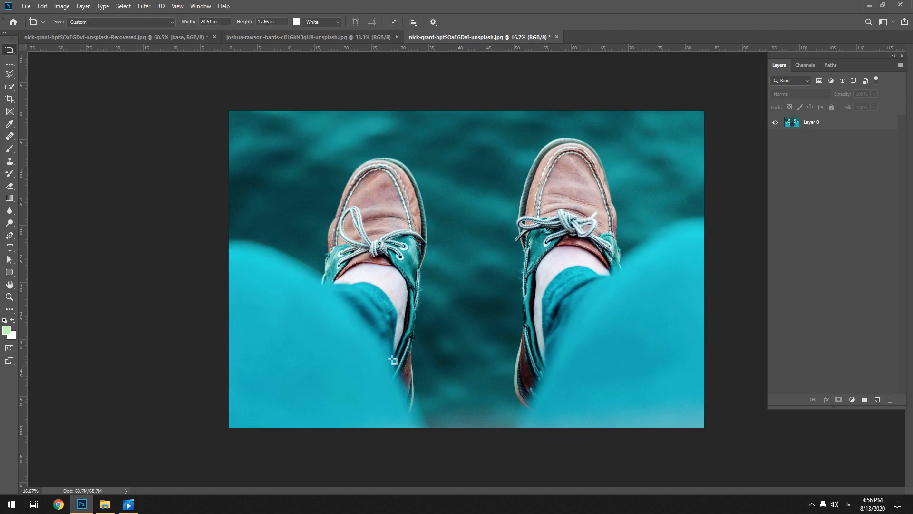
key(b)
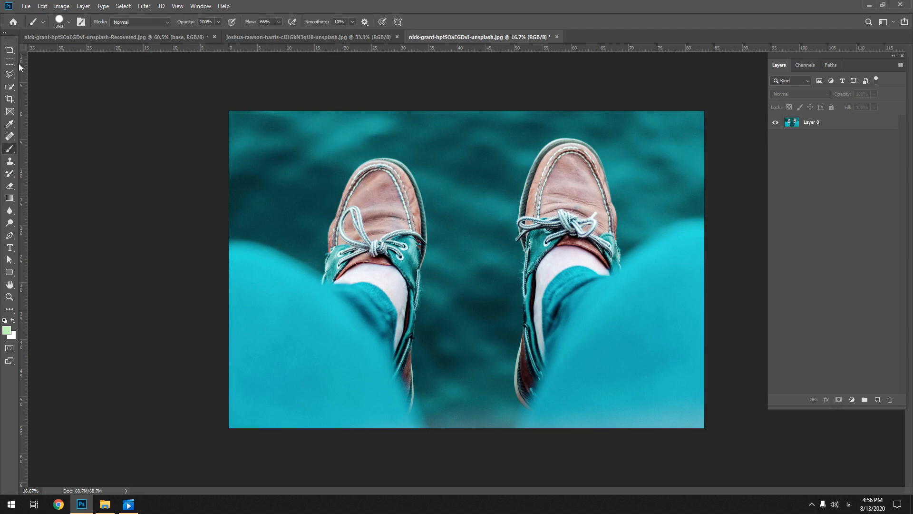
click(11, 53)
click(29, 50)
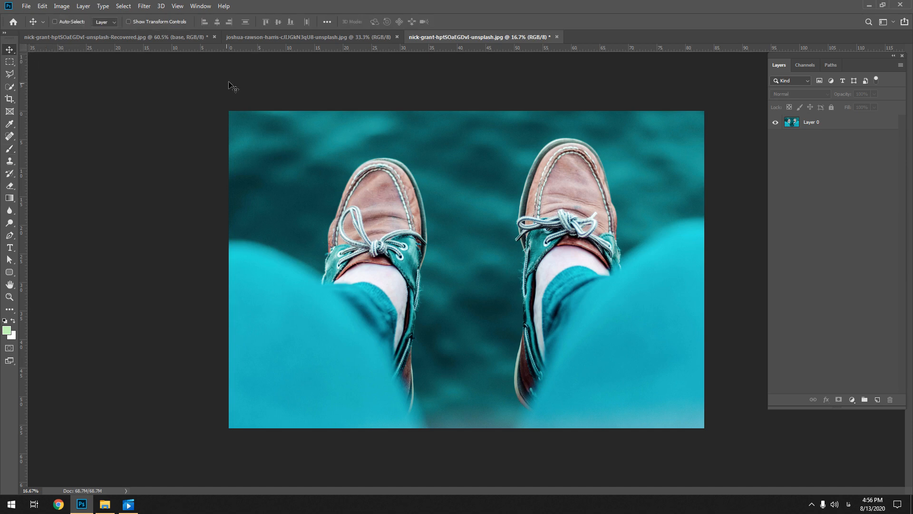
Show the lowest base layer in the Recovered document and copy the legs cut-out into the joshua-rawson-harris city photo
click(173, 38)
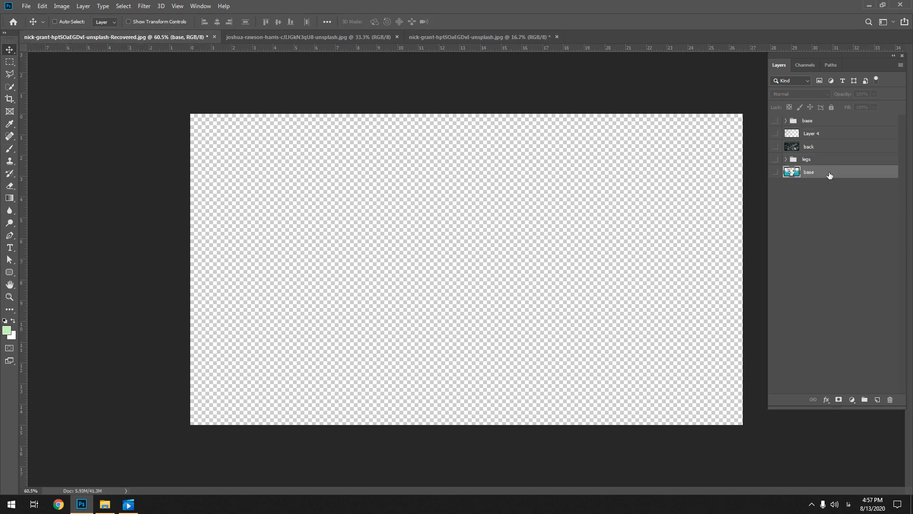
click(776, 173)
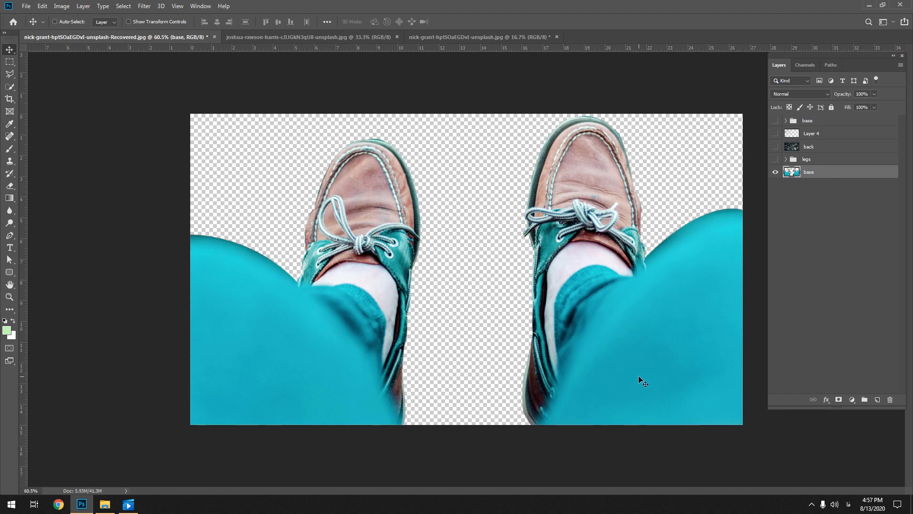
drag(638, 375, 624, 356)
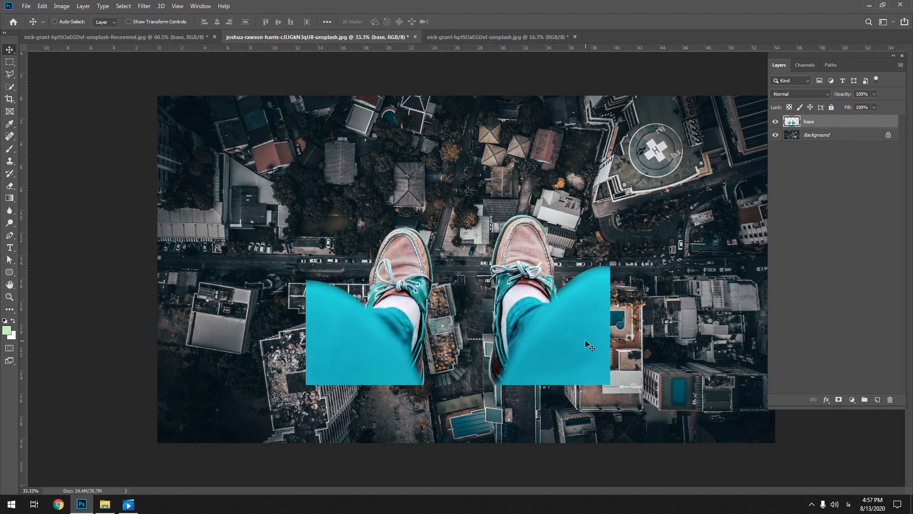
Scale the legs cut-out to about 203% and position it so it spans the whole city photo
key(ctrl+t)
drag(609, 214, 771, 122)
drag(649, 279, 631, 271)
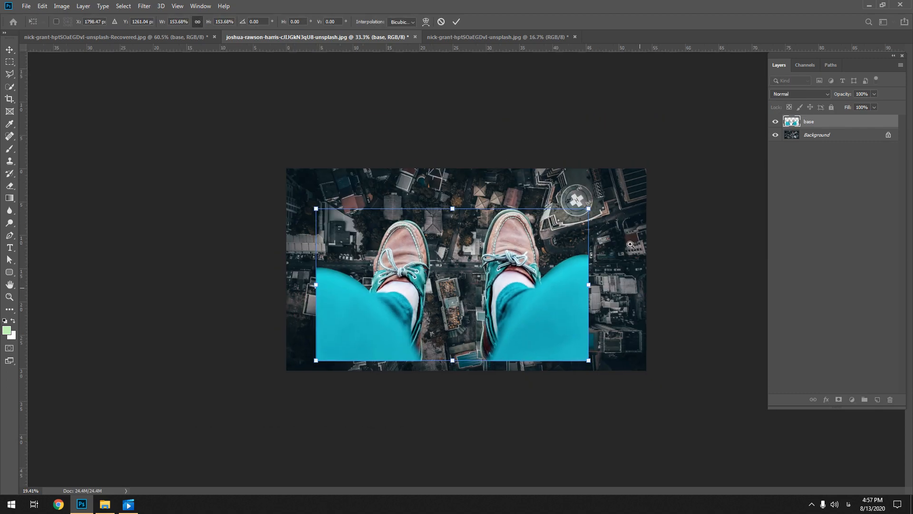
drag(589, 209, 648, 183)
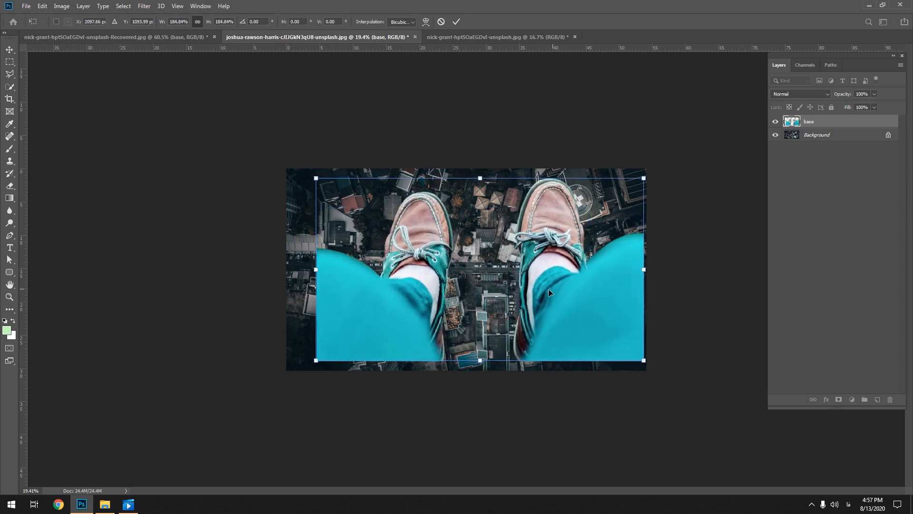
drag(548, 289, 524, 298)
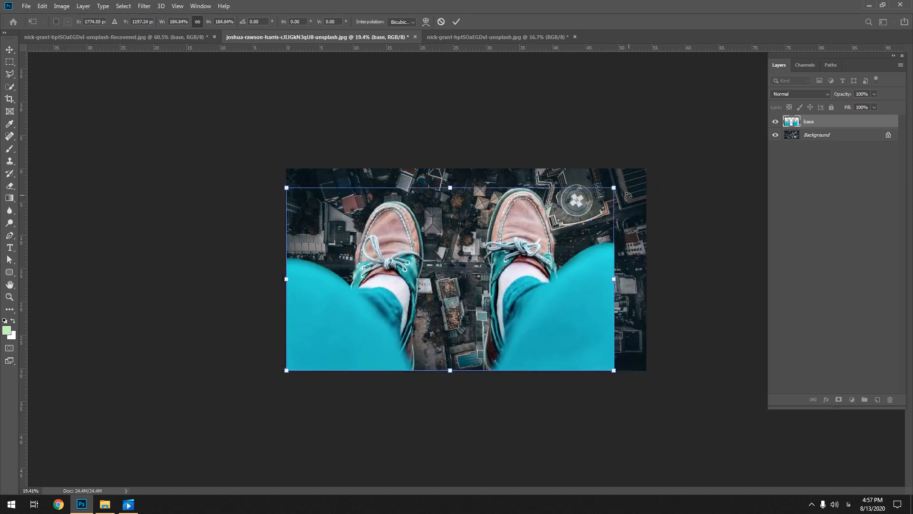
drag(614, 187, 651, 177)
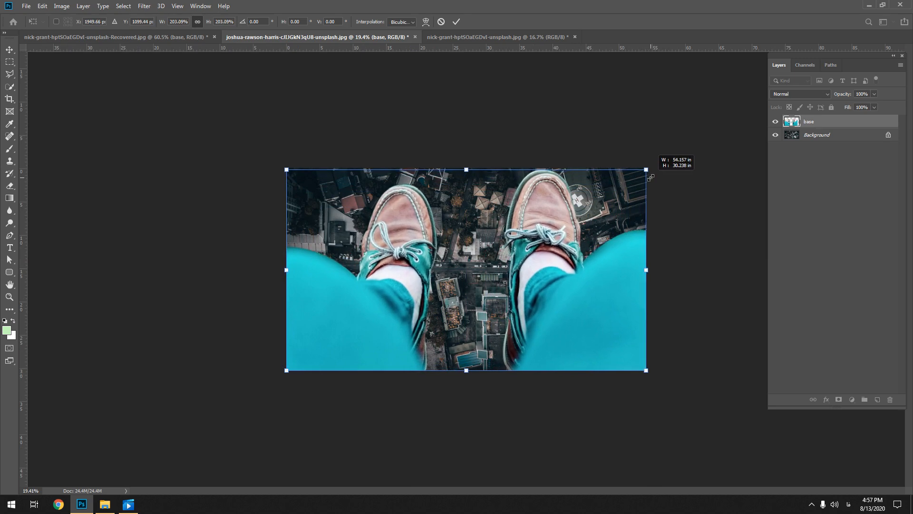
double_click(552, 290)
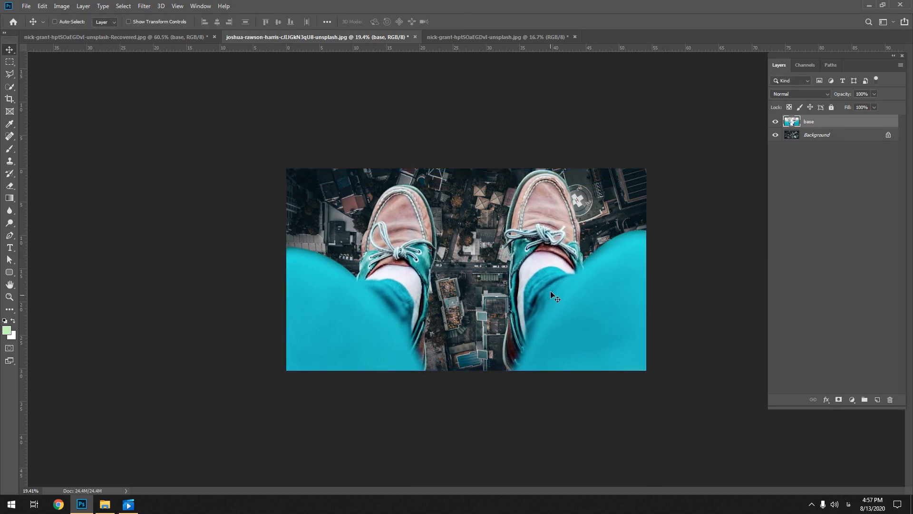
Place the original shoes photo ahead of the city photo in the document order and return to the city photo
scroll(552, 287, up, 5)
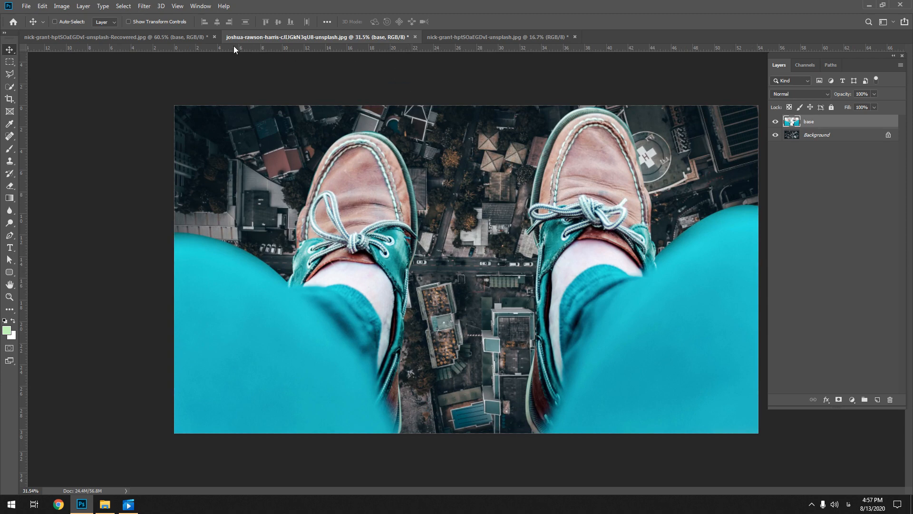
click(184, 39)
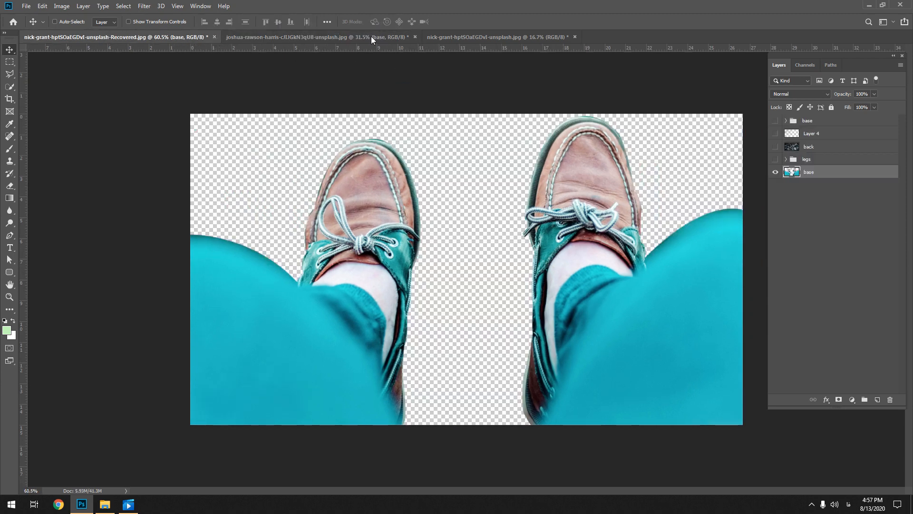
click(319, 43)
mouse_move(317, 43)
mouse_down()
mouse_move(592, 35)
mouse_move(307, 34)
mouse_up()
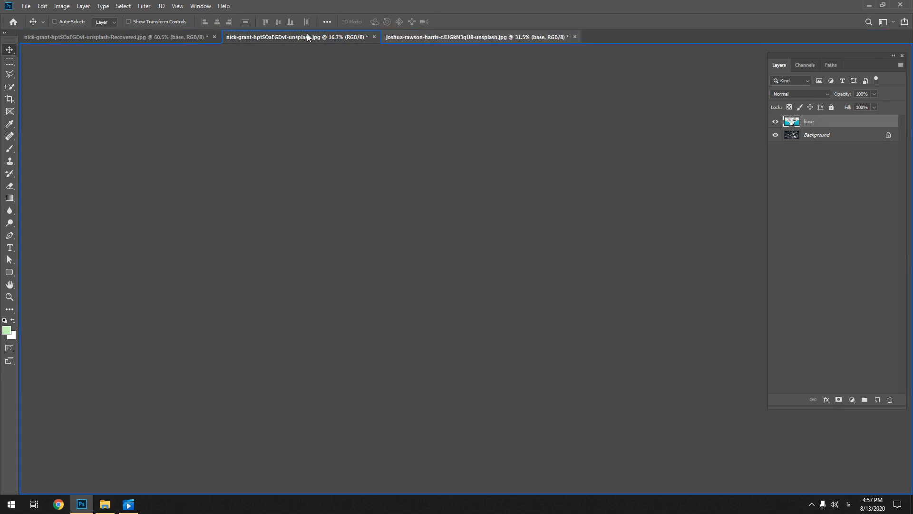
click(340, 36)
click(422, 37)
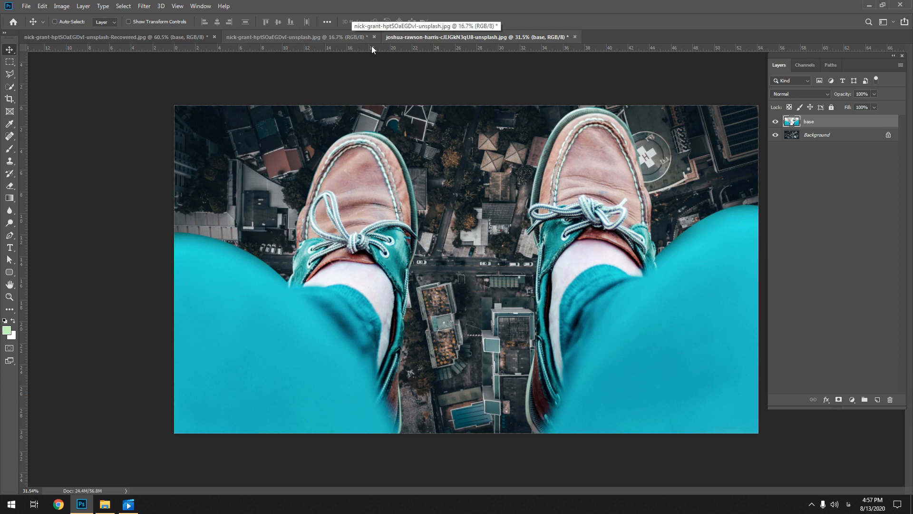
Unlock the city photo's Background layer and rename it "تشزن"
click(888, 135)
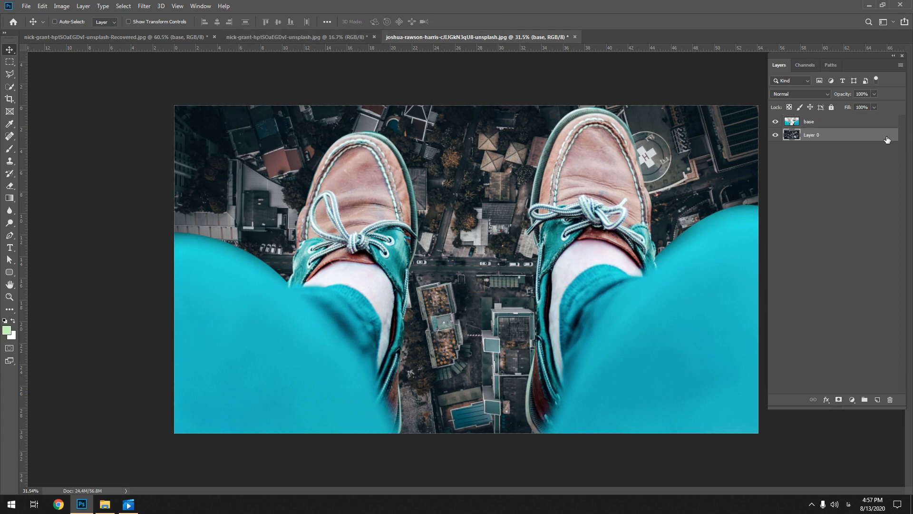
double_click(814, 135)
text(تشزن)
key(Return)
Rename the city photo's lowest layer as "back"
double_click(815, 135)
key(alt+shift)
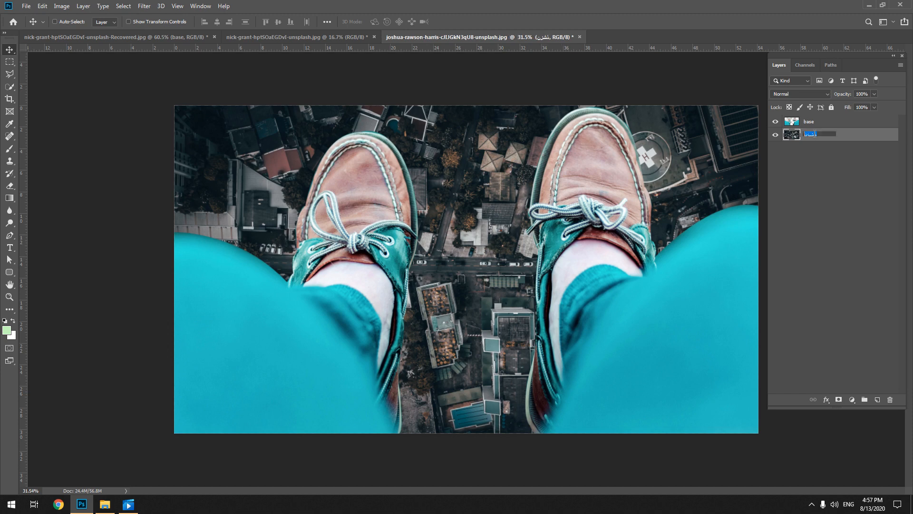
text(back)
click(807, 228)
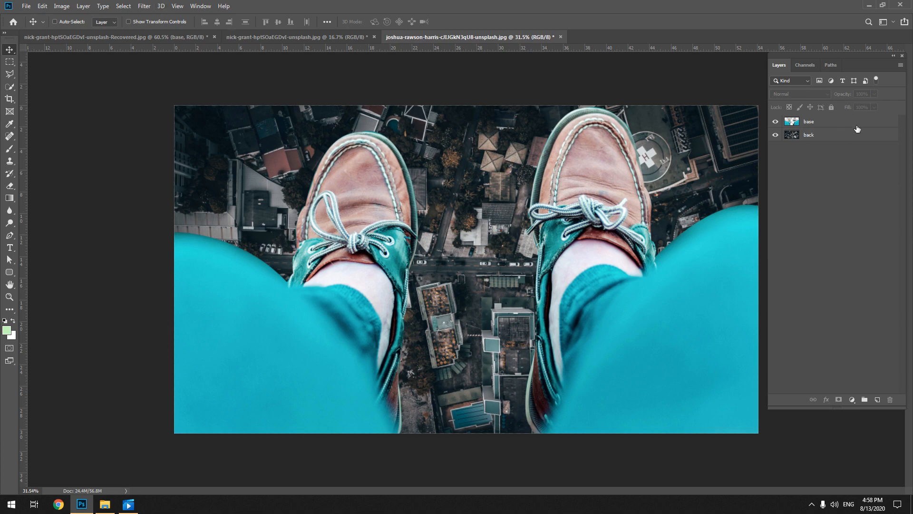
Try Match Color on the base layer, using the joshua-rawson-harris document's back layer as the source
click(835, 125)
click(61, 5)
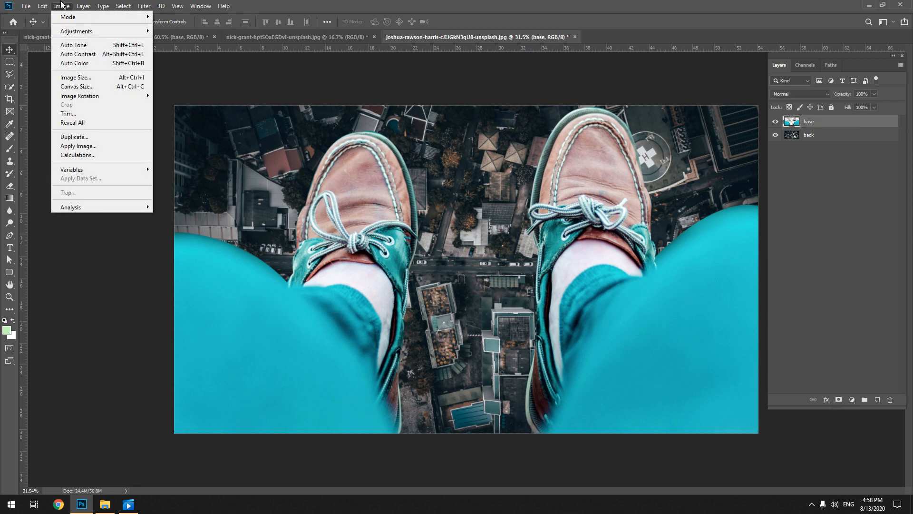
mouse_move(76, 31)
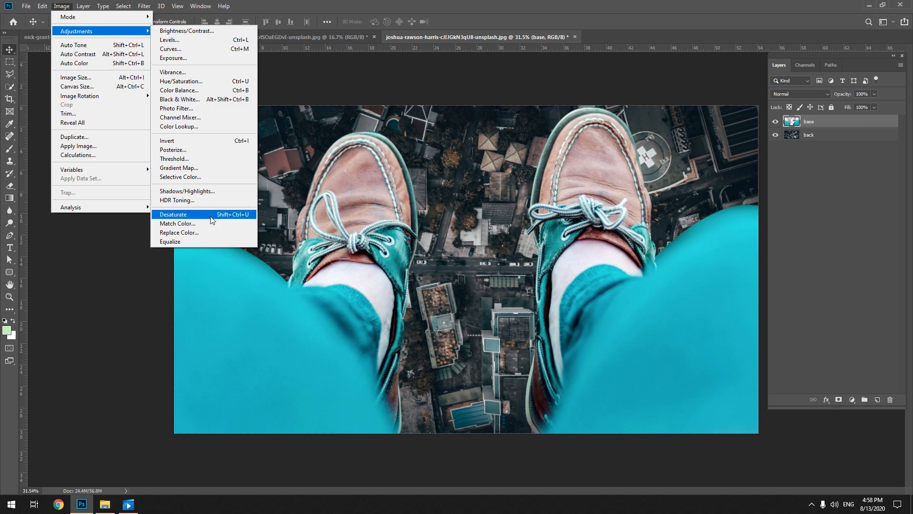
click(178, 223)
drag(125, 79, 172, 119)
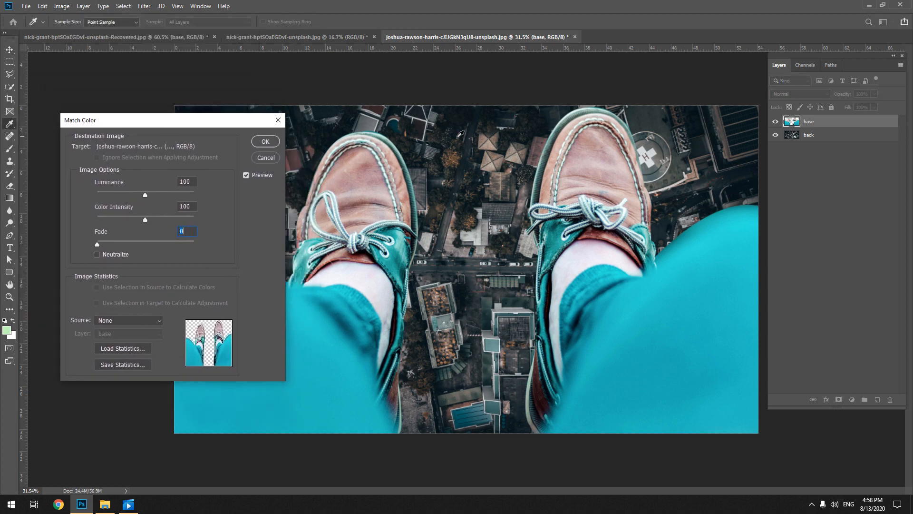
scroll(506, 166, down, 1)
scroll(507, 166, down, 5)
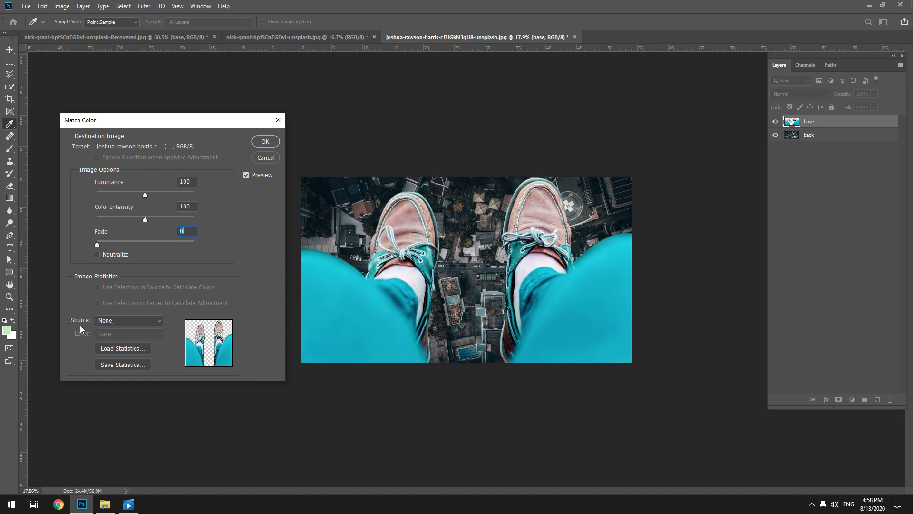
click(115, 324)
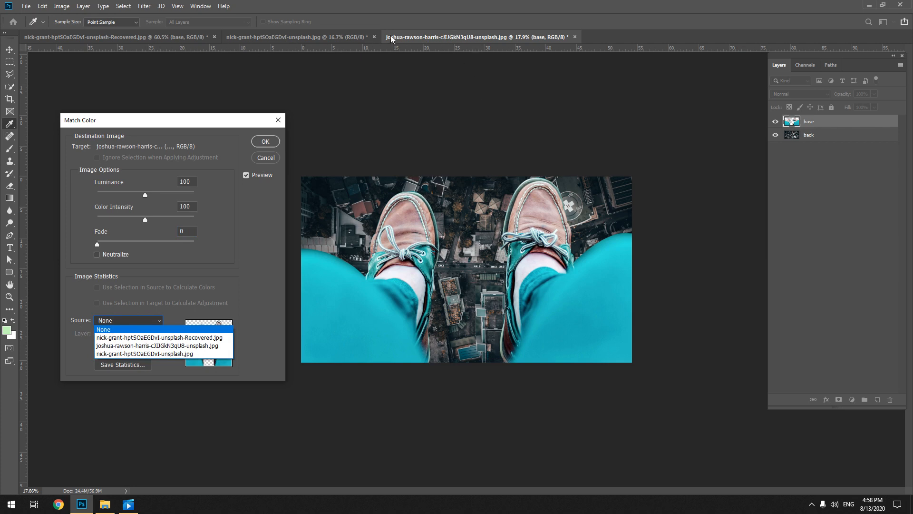
click(179, 346)
click(121, 332)
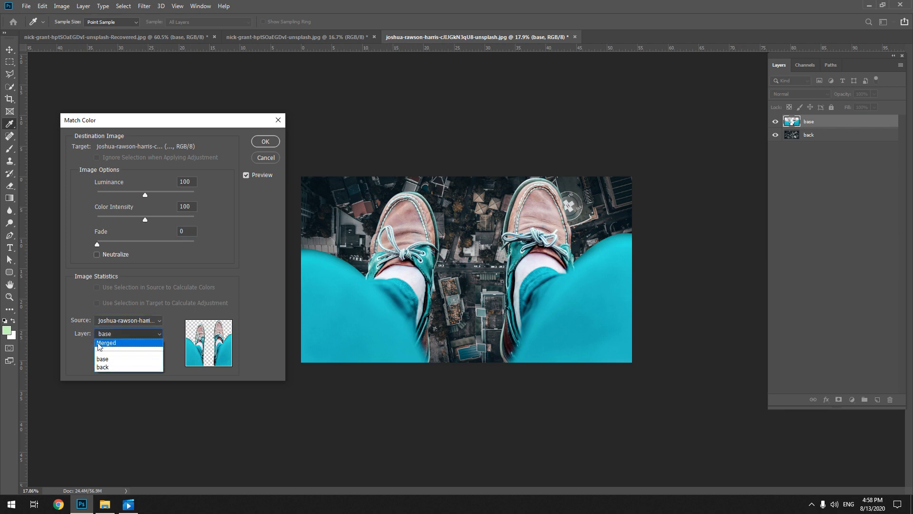
click(143, 366)
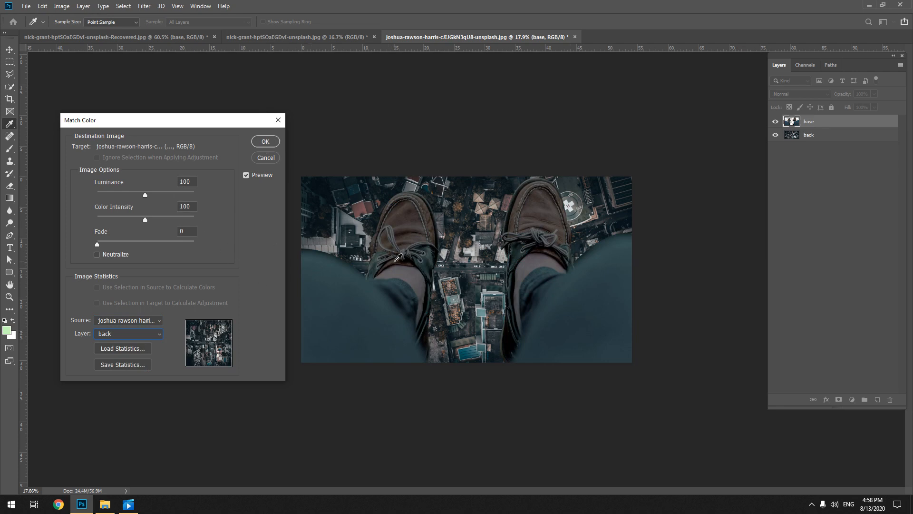
Try Match Color options of luminance 200, color intensity 161, fade 13 and Neutralize, and discard the adjustment
drag(149, 195, 147, 195)
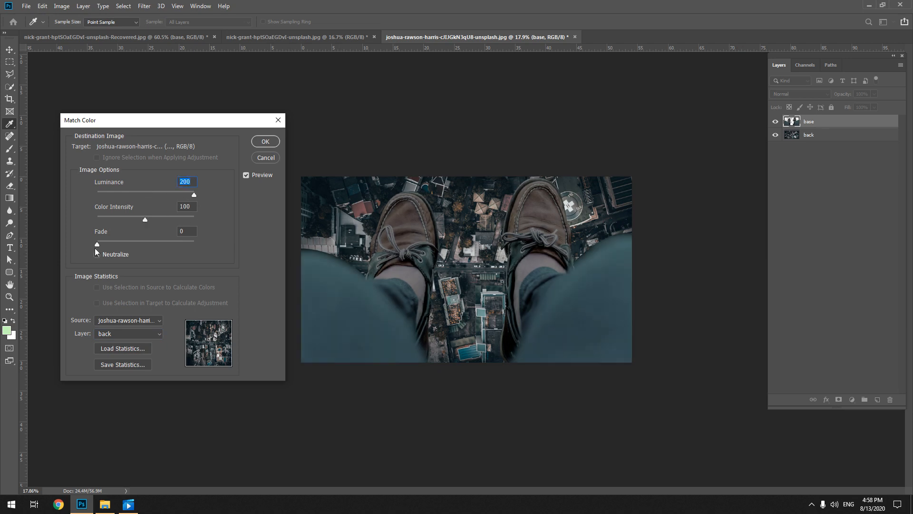
drag(144, 220, 176, 223)
drag(97, 244, 108, 244)
click(97, 255)
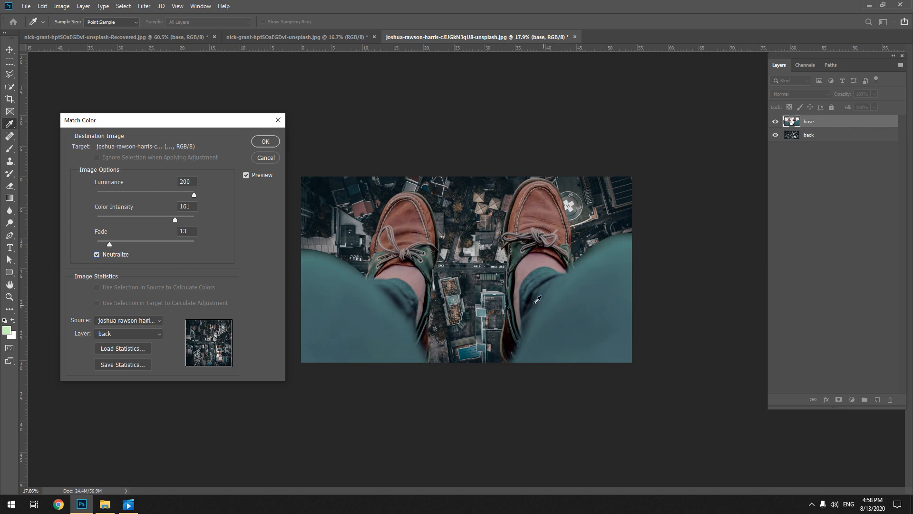
click(265, 158)
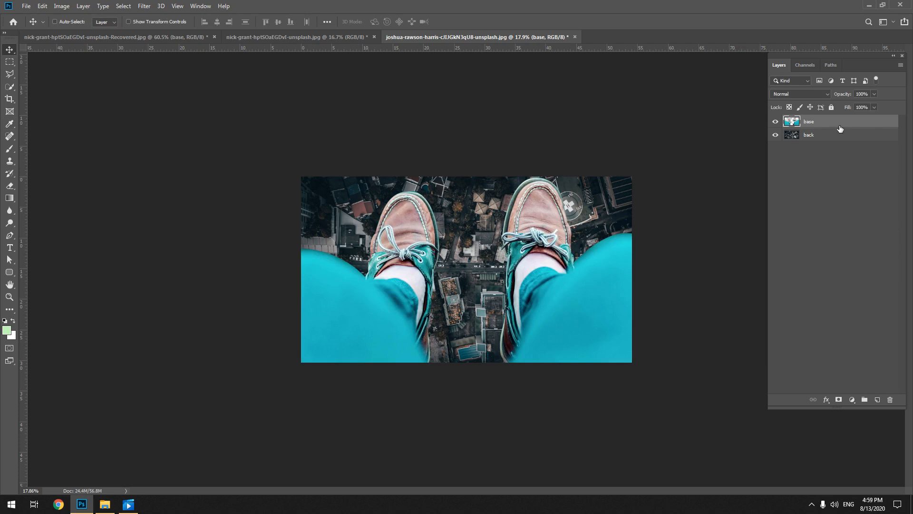
Add a Brightness/Contrast adjustment layer clipped to the base layer, with brightness -88 and contrast 40
click(820, 189)
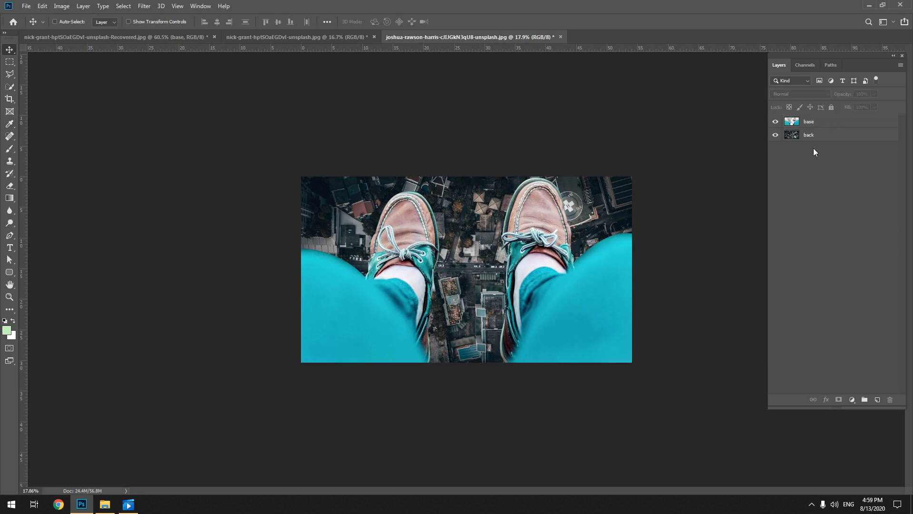
ctrl+click(496, 276)
ctrl+click(496, 276)
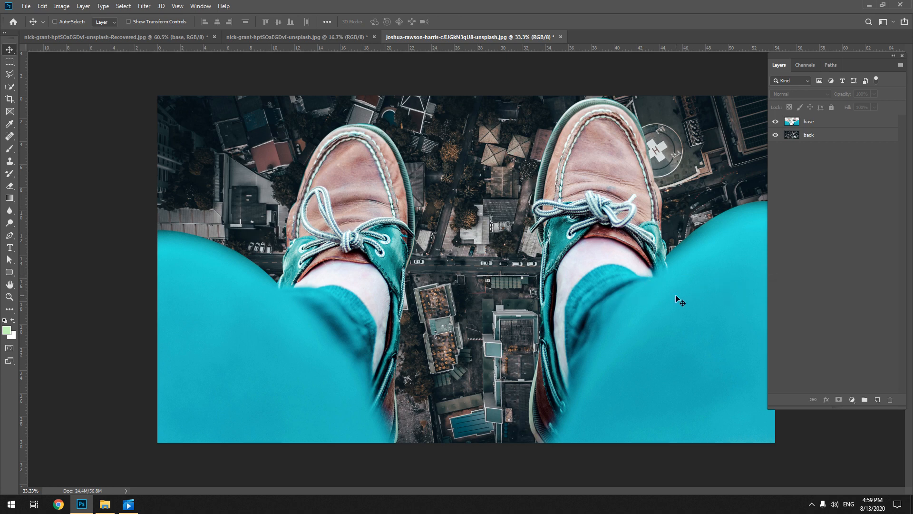
drag(676, 296, 659, 296)
click(828, 123)
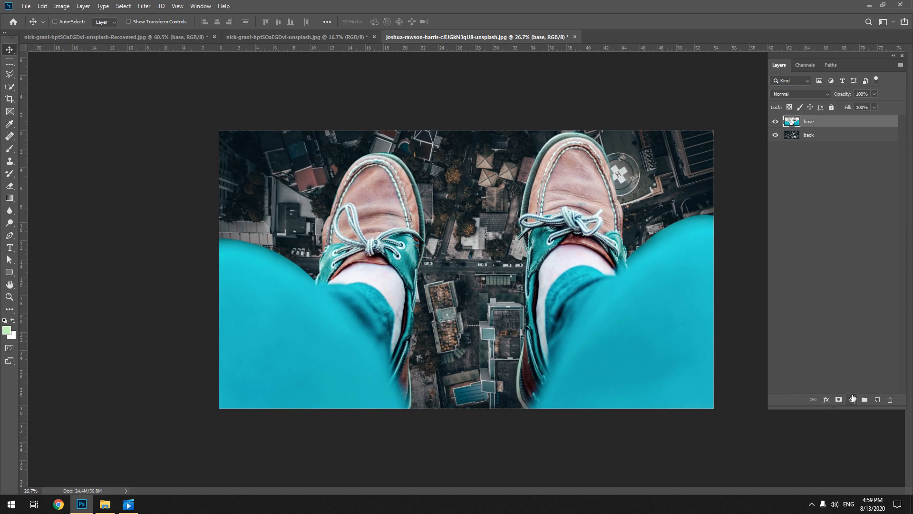
click(853, 399)
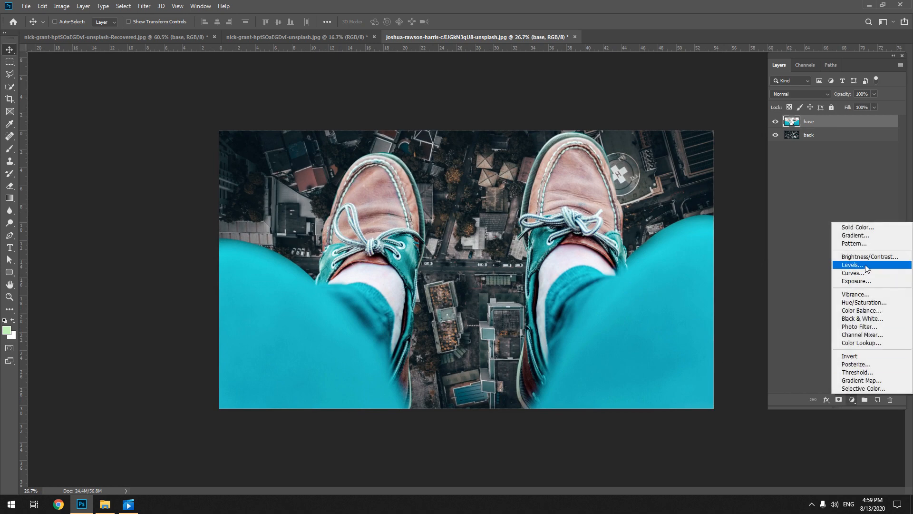
click(871, 257)
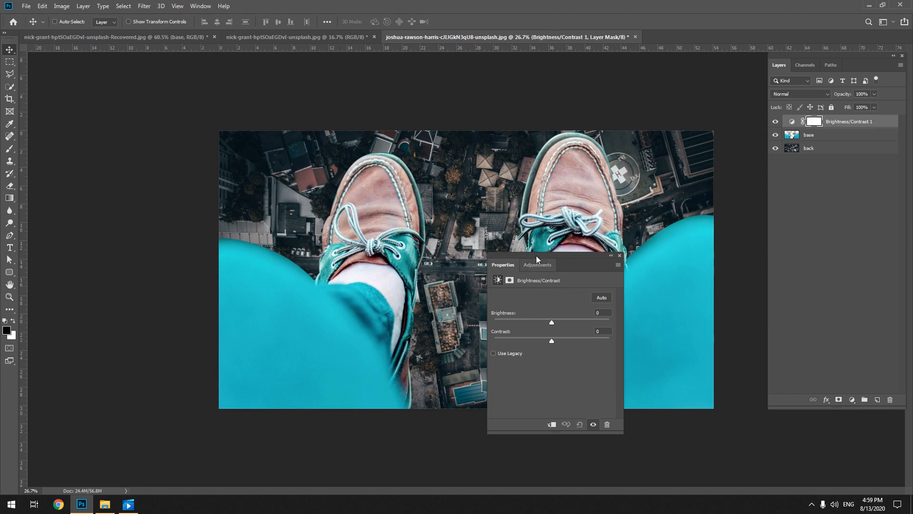
drag(536, 256, 121, 104)
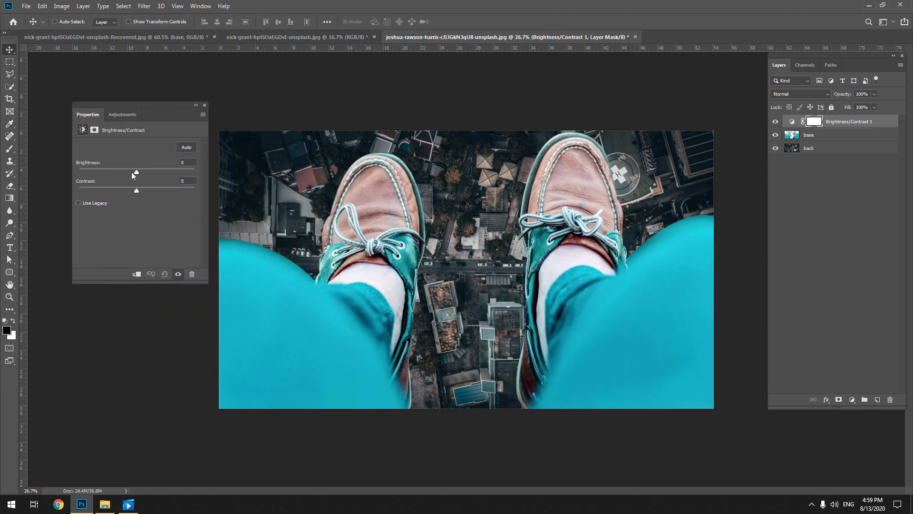
drag(136, 172, 110, 173)
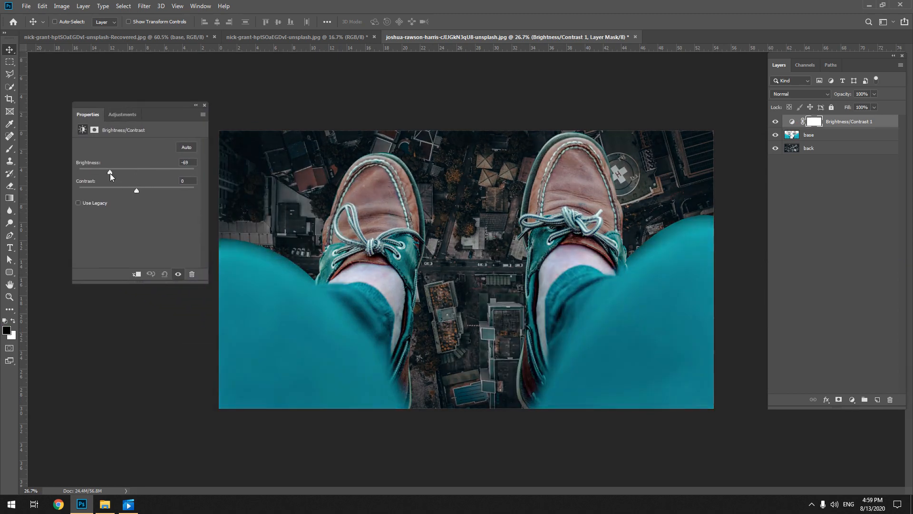
click(136, 274)
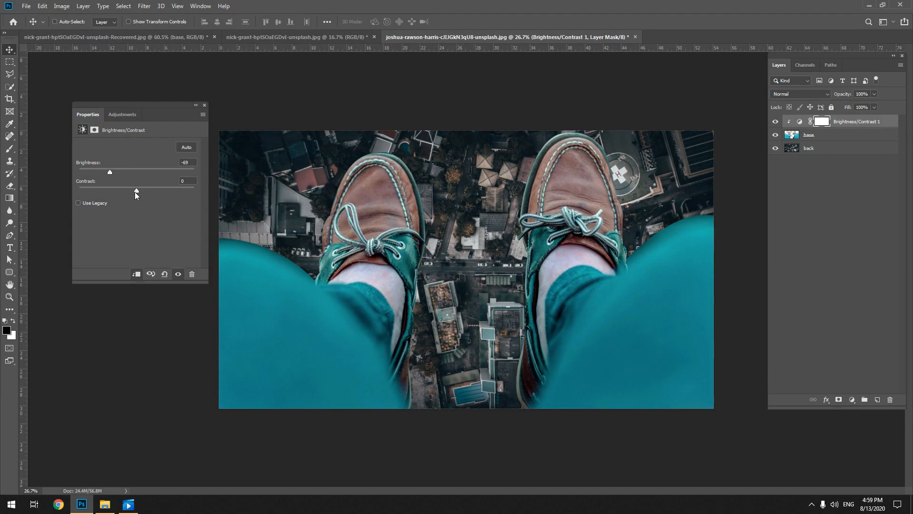
mouse_move(170, 188)
mouse_down()
mouse_move(106, 187)
mouse_move(181, 192)
mouse_move(159, 193)
mouse_up()
drag(111, 172, 102, 172)
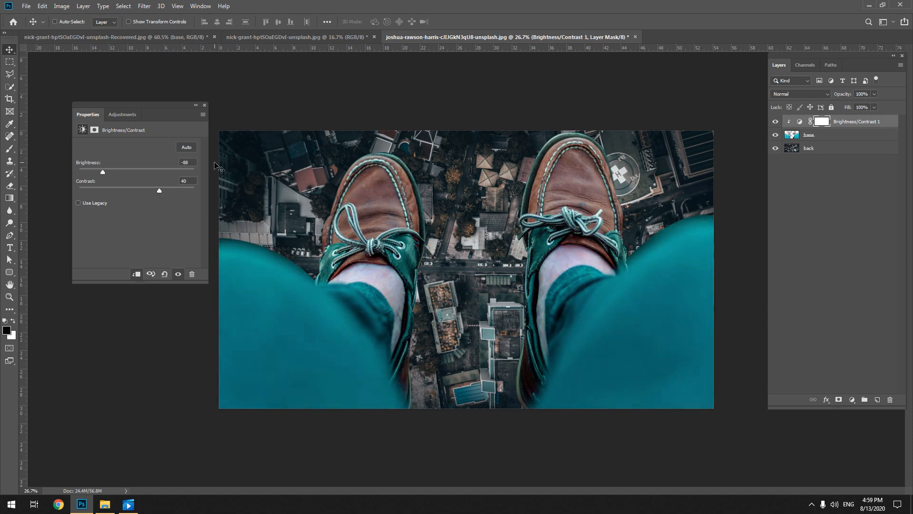
Set the Brightness/Contrast layer's blend mode to Luminosity and lower its brightness to -107
click(813, 93)
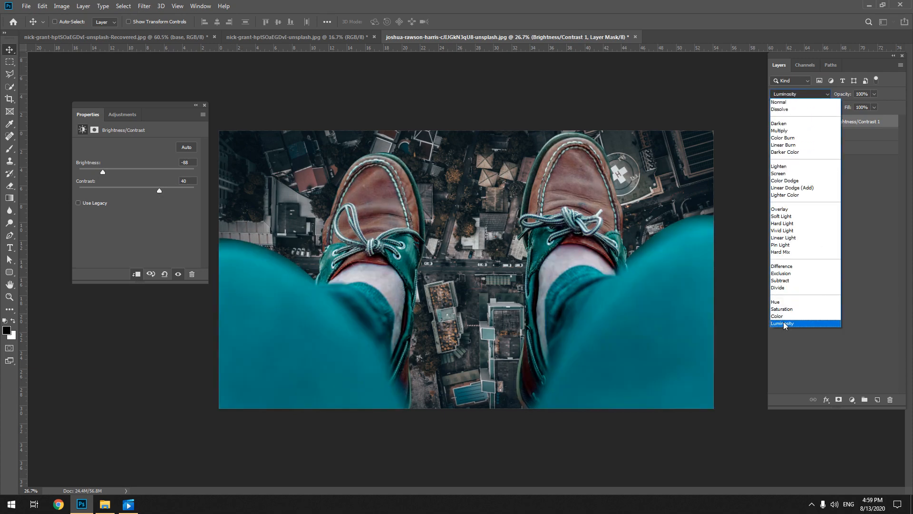
click(784, 324)
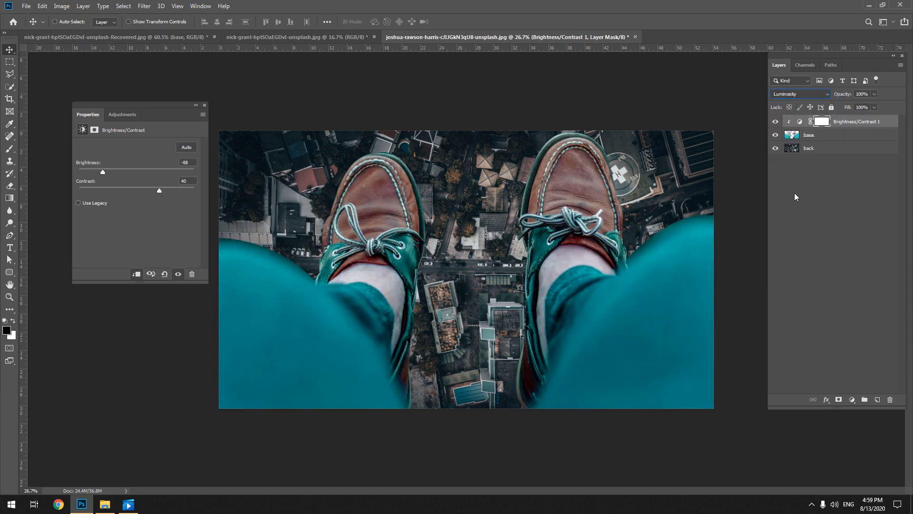
key(ctrl+z)
key(ctrl+shift+z)
drag(101, 175, 95, 173)
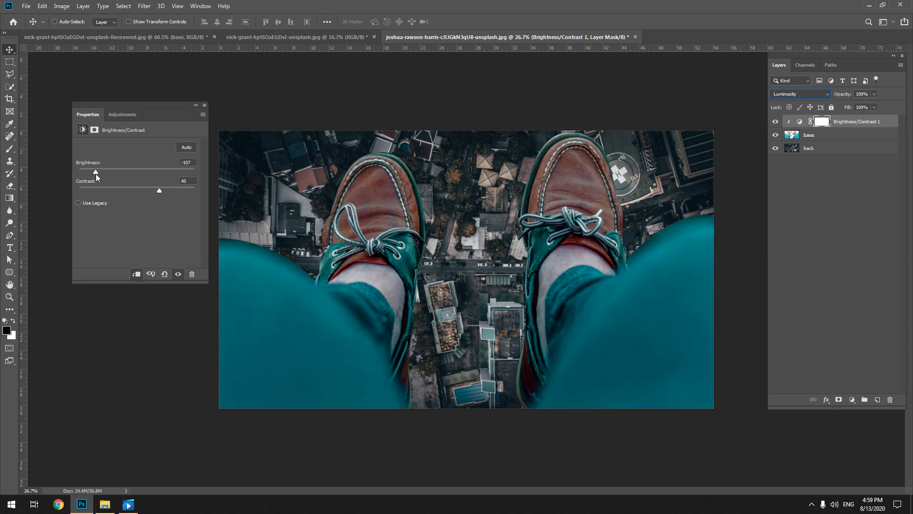
click(205, 105)
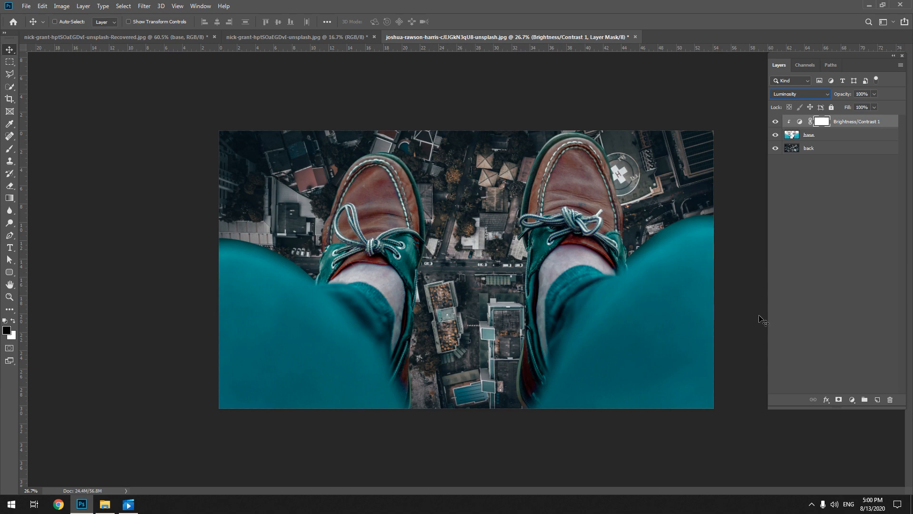
Add a clipped Color Balance adjustment directly above the base layer, shifting midtones toward yellow and red and adjusting the magenta–green balance
click(828, 257)
click(846, 137)
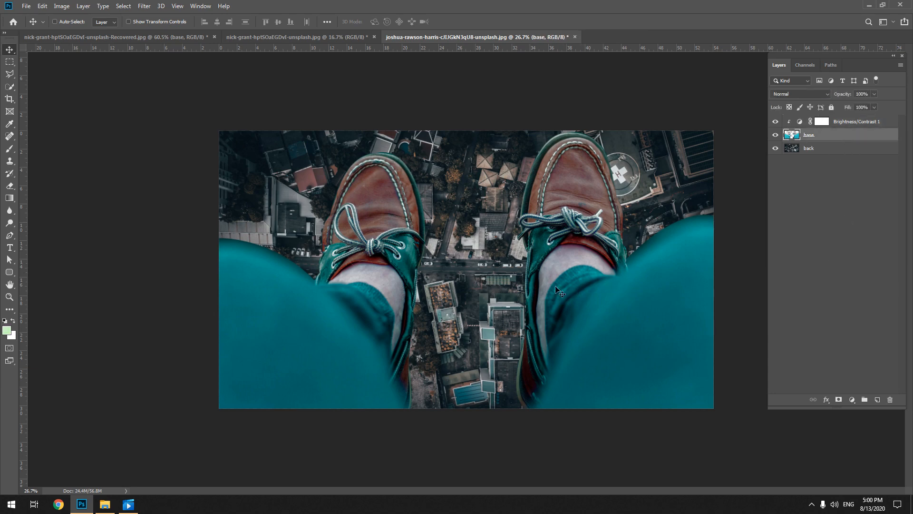
click(855, 400)
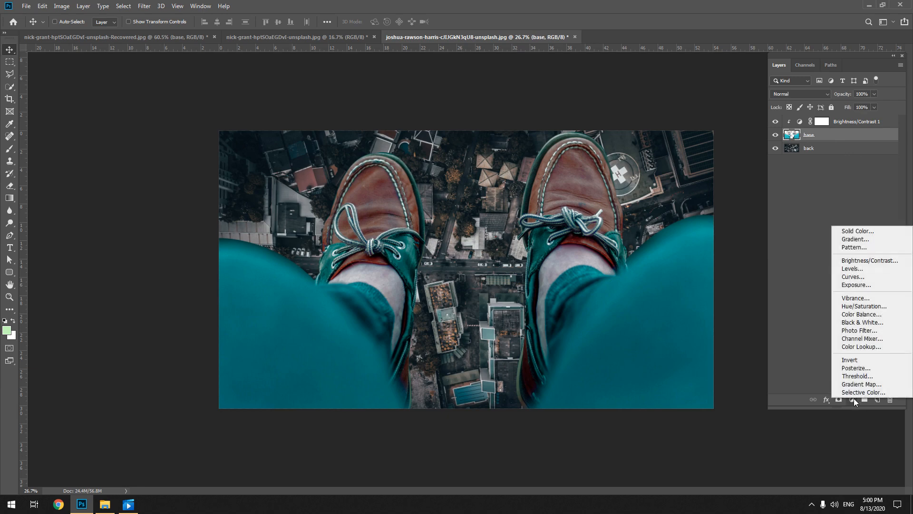
click(859, 315)
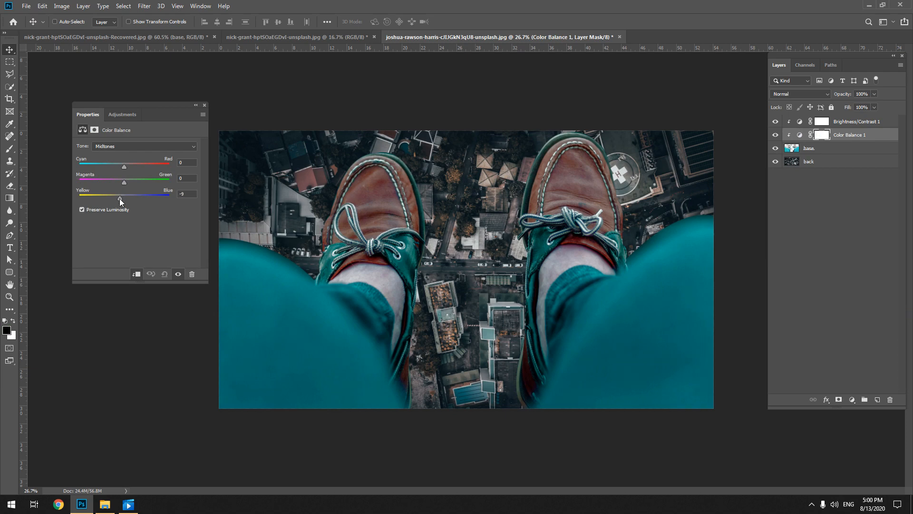
drag(112, 199, 110, 200)
drag(124, 166, 132, 164)
drag(118, 181, 118, 181)
click(204, 105)
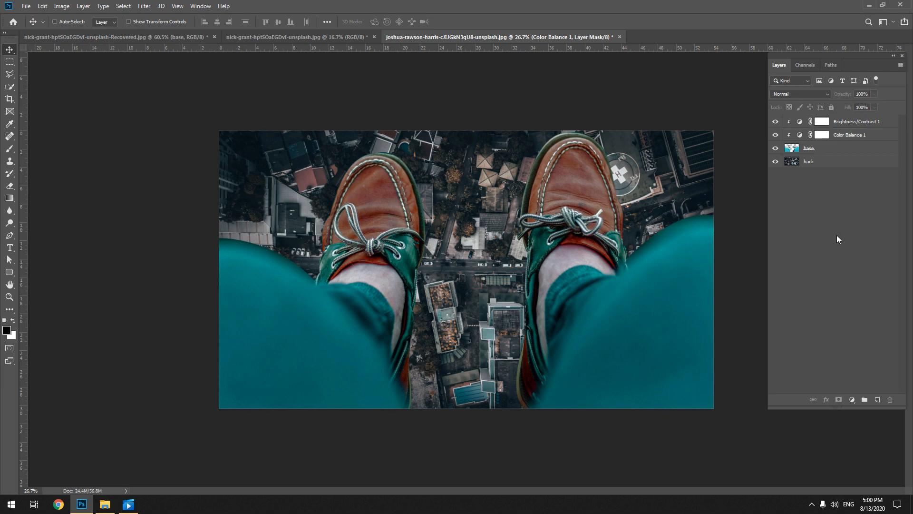
Add a clipped Hue/Saturation adjustment directly above the base layer, target the trousers' cyans and set their saturation to -45
click(836, 149)
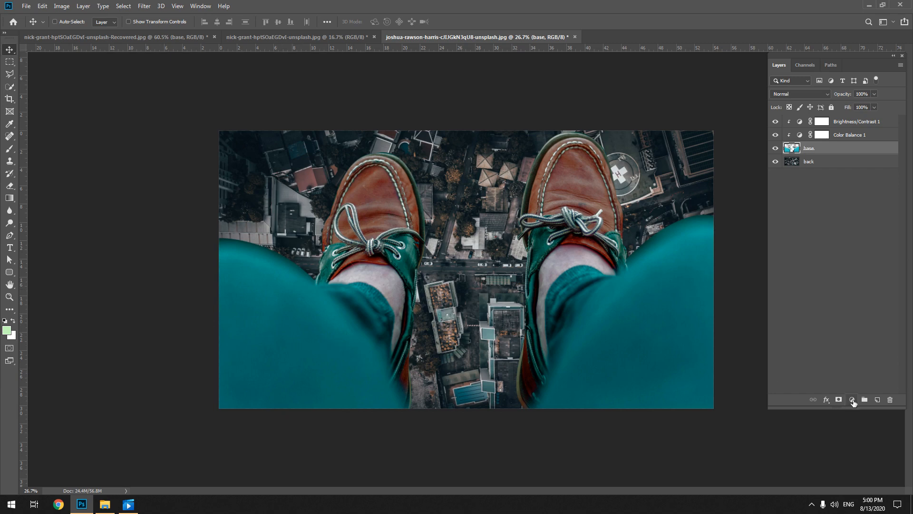
click(852, 400)
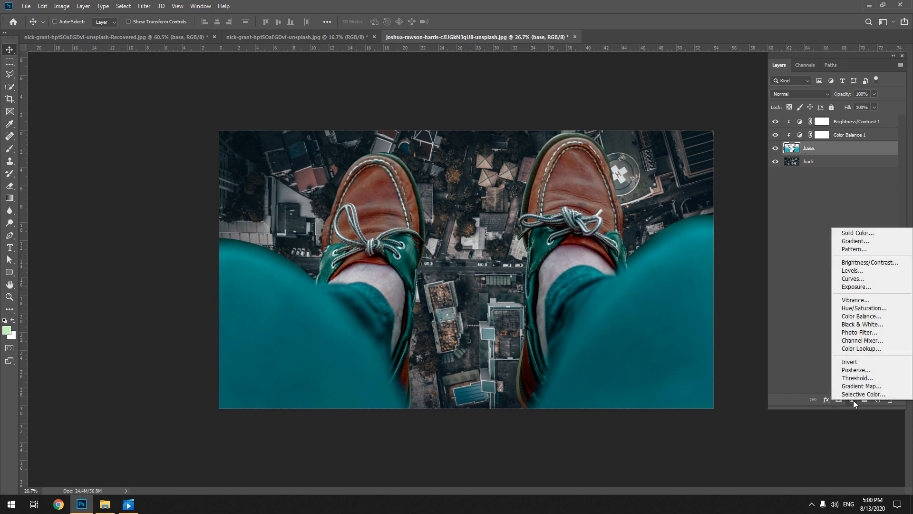
click(870, 308)
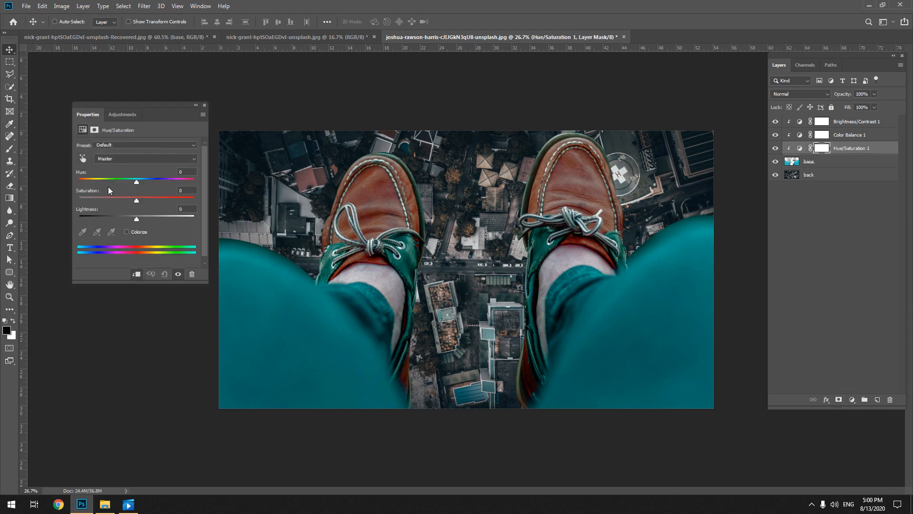
click(83, 159)
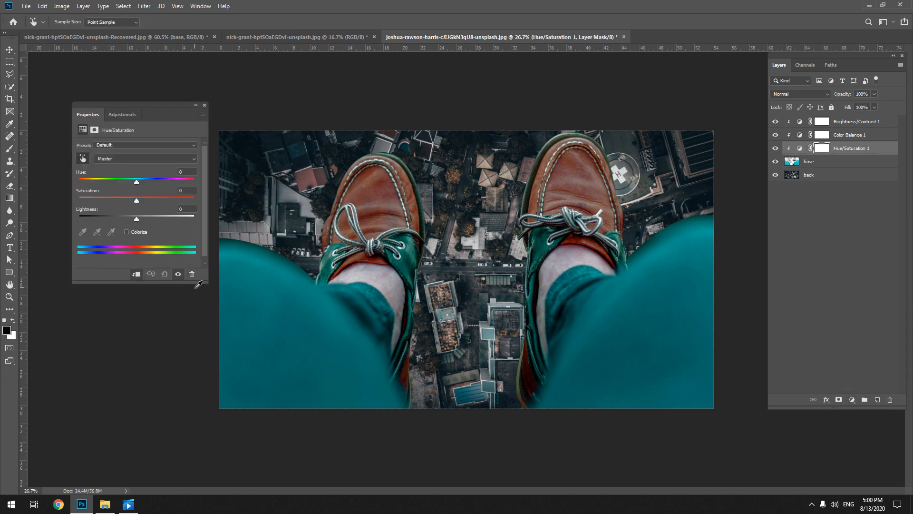
click(282, 323)
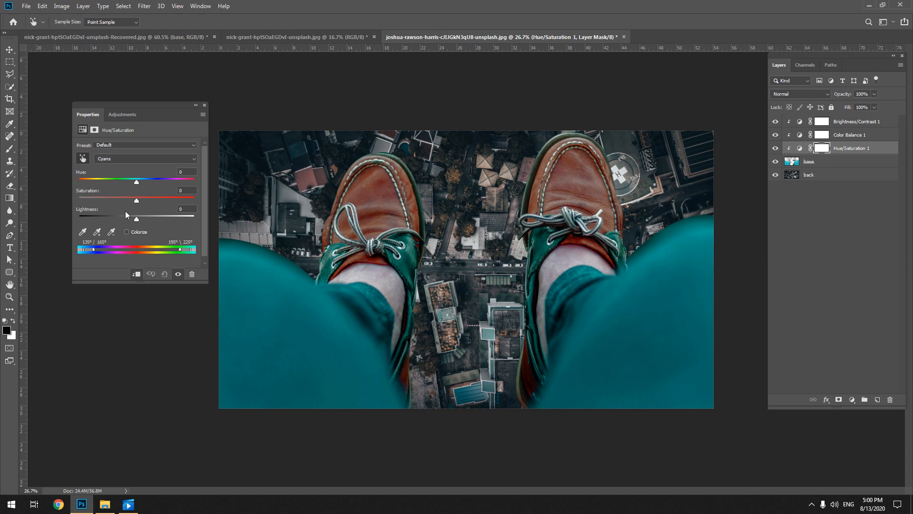
drag(131, 202, 117, 204)
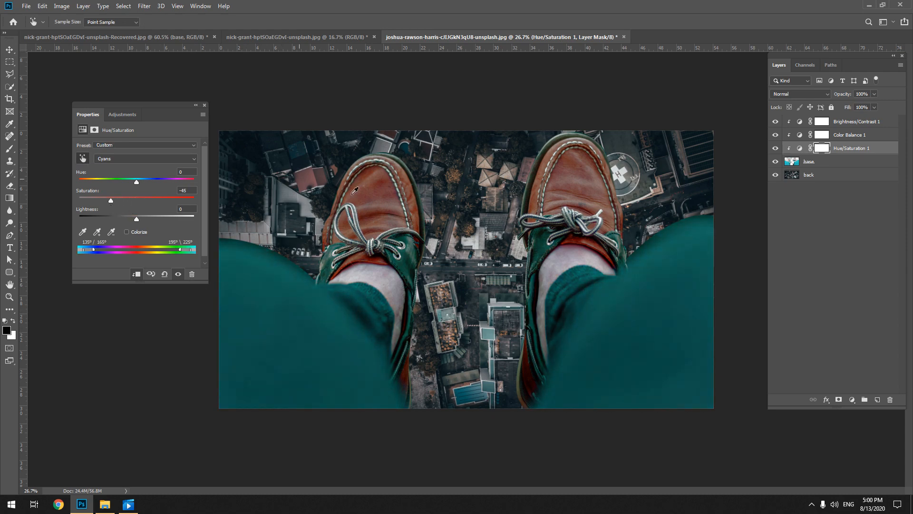
Target the reds of the brown shoes in the Hue/Saturation adjustment and lower their saturation
click(371, 187)
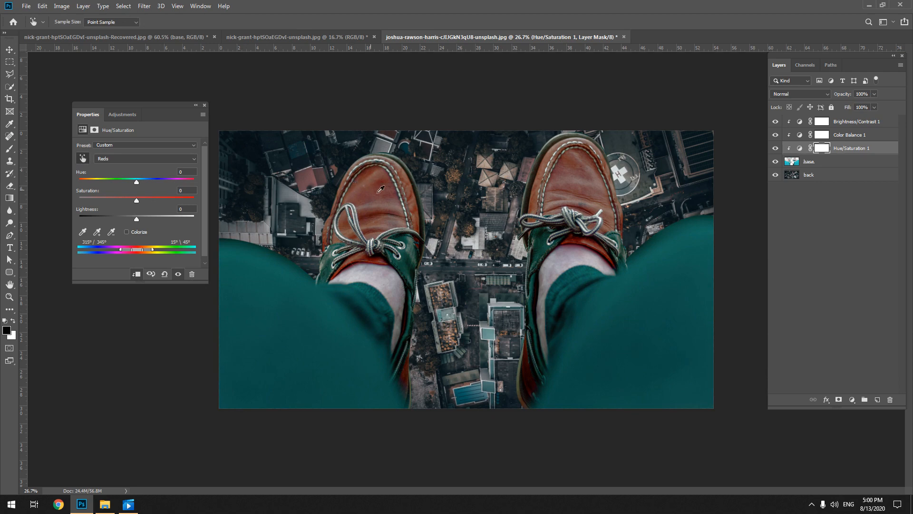
drag(137, 199, 115, 200)
click(205, 105)
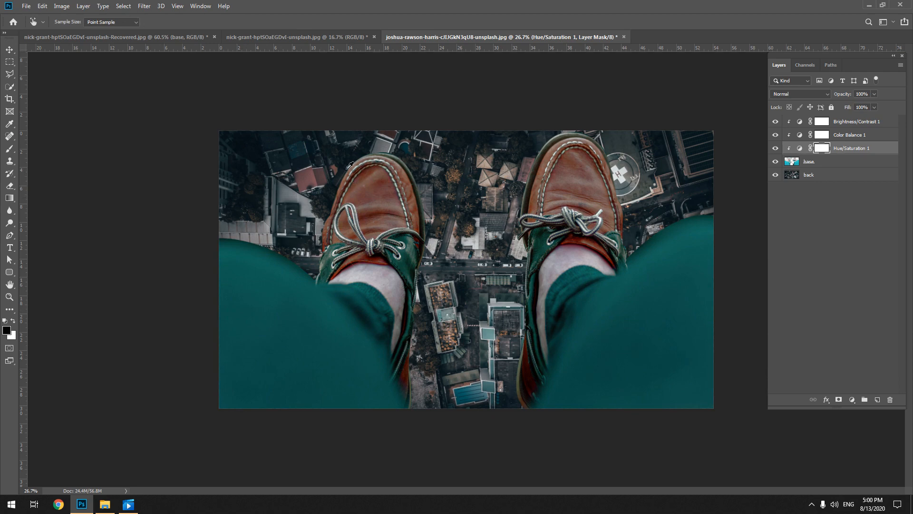
key(v)
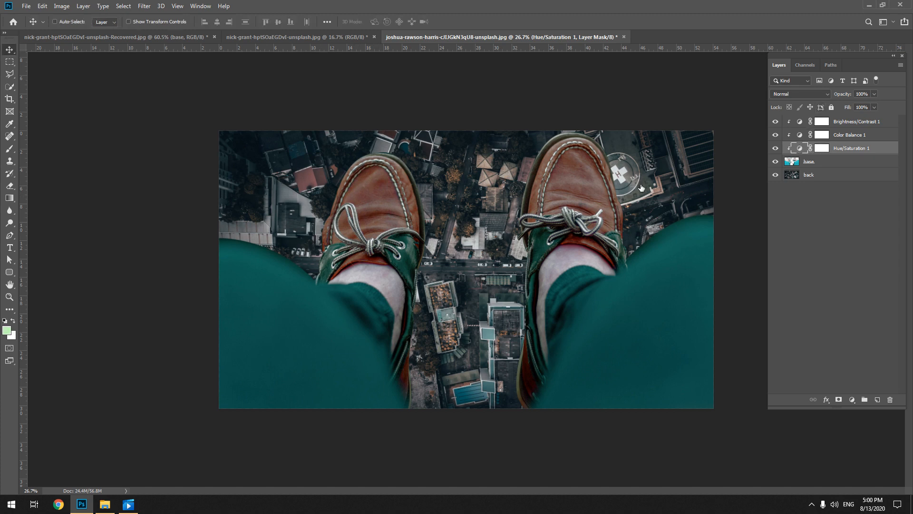
Reopen the Hue/Saturation 1 adjustment, target the trousers' cyans and set their saturation to -53 and lightness to +18
double_click(799, 148)
click(82, 158)
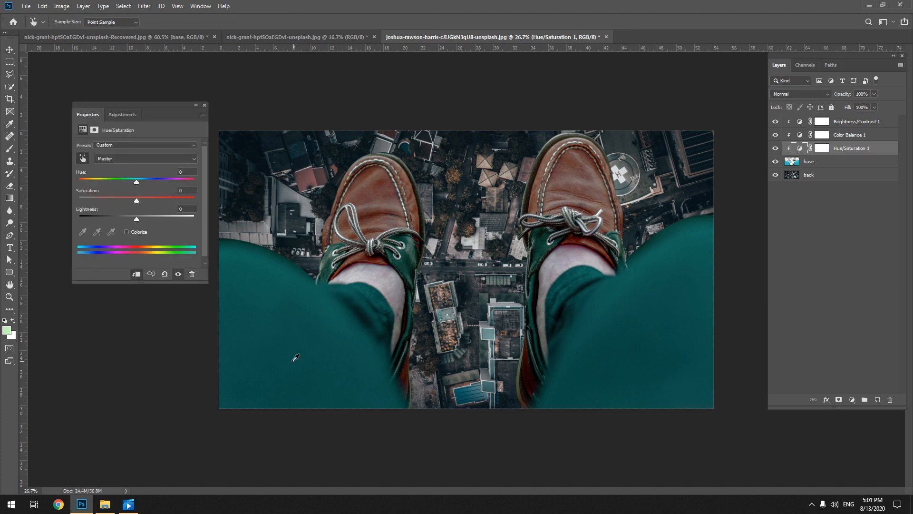
drag(296, 357, 150, 209)
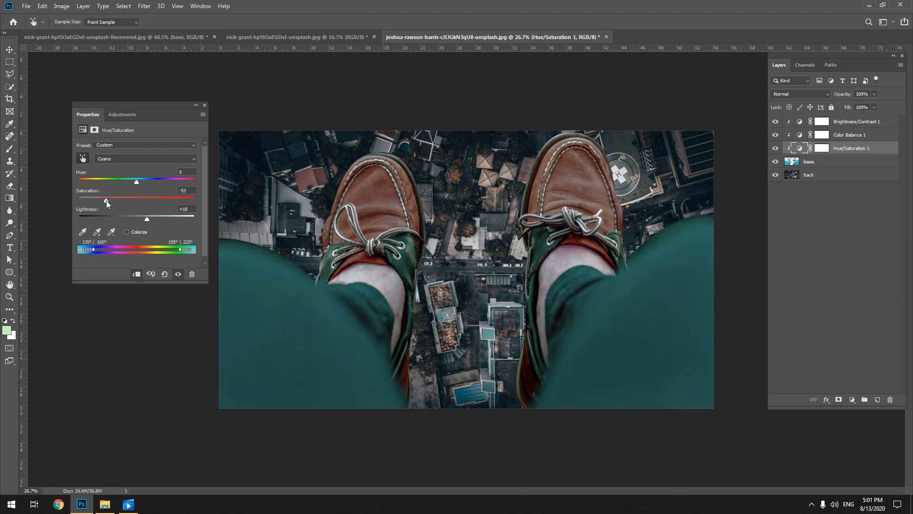
click(205, 105)
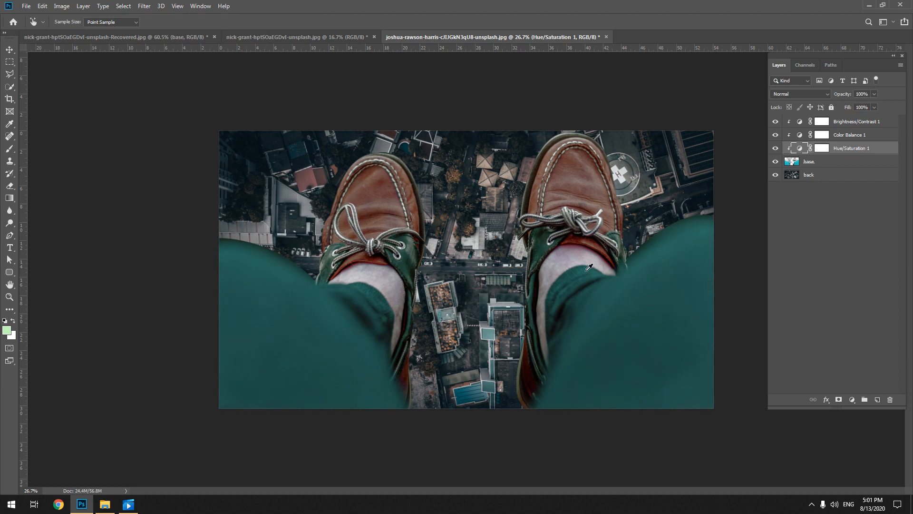
click(849, 208)
key(v)
Hide the back layer, stamp the visible adjusted legs into a new layer at the top of the stack, and show the back layer again
click(836, 167)
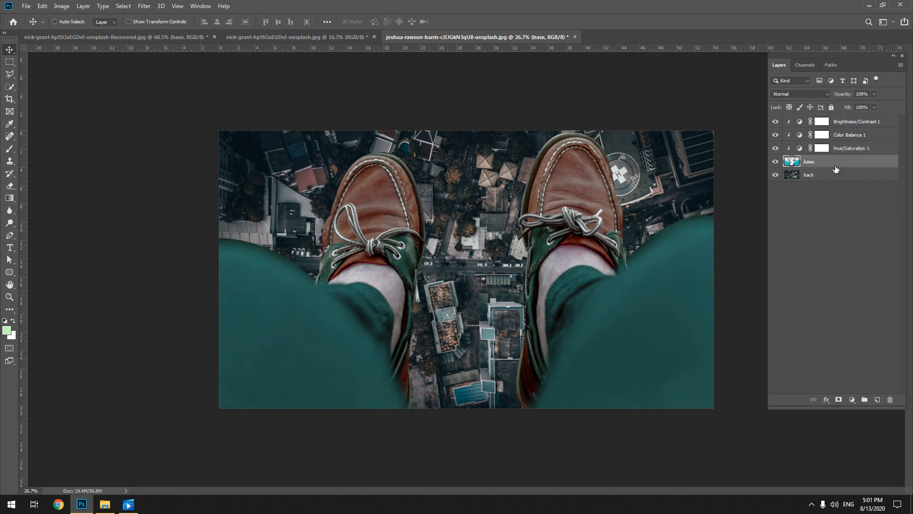
click(775, 175)
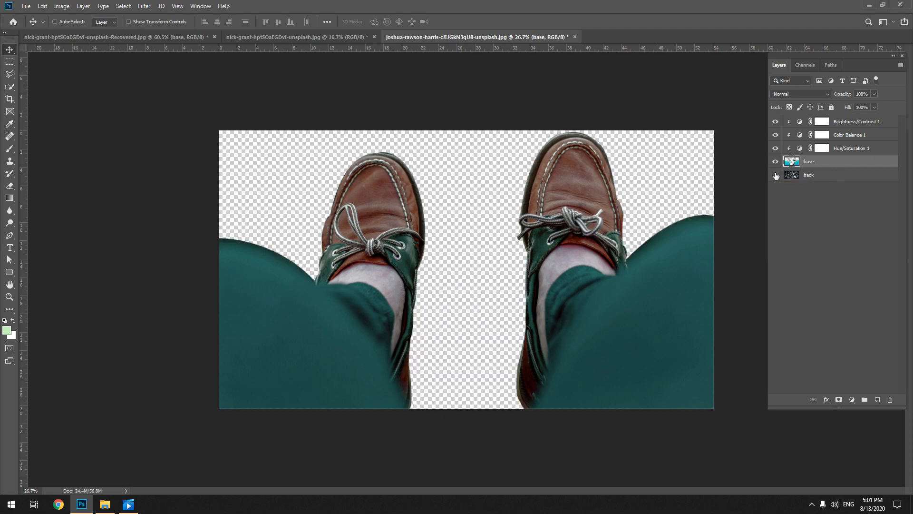
click(805, 175)
click(807, 163)
key(ctrl)
key(ctrl+alt+shift+e)
drag(820, 172, 816, 121)
click(775, 187)
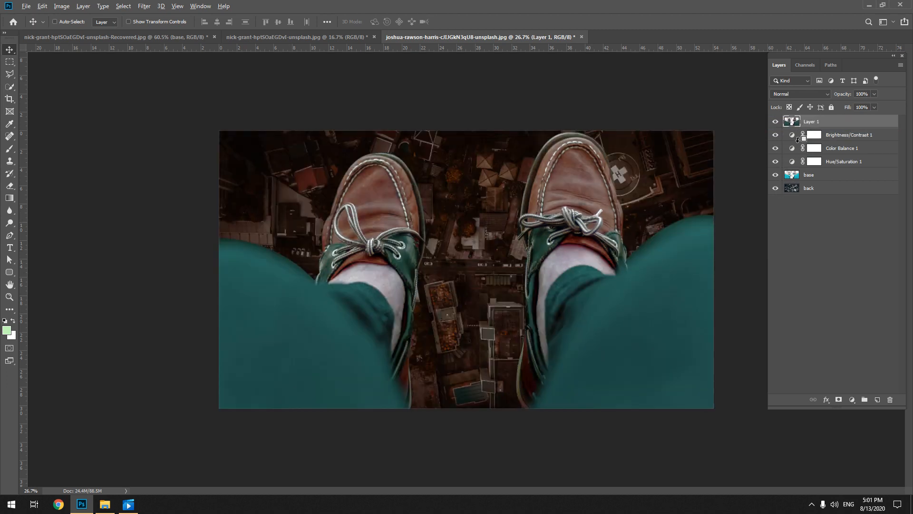
Clip the Brightness/Contrast, Color Balance and Hue/Saturation adjustment layers to the base layer again
alt+click(797, 140)
alt+click(797, 153)
alt+click(797, 166)
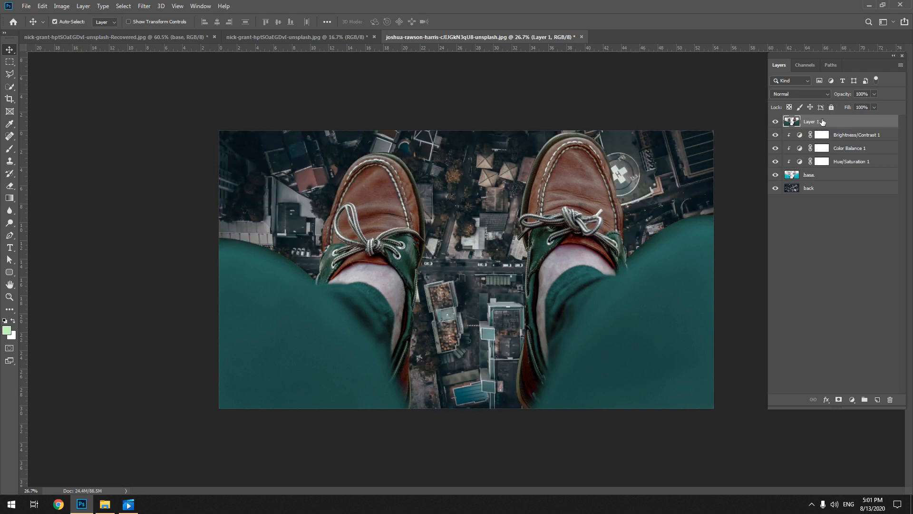
Start the Camera Raw Filter on Layer 1 and set the temperature to +18 and the tint to +21
click(145, 6)
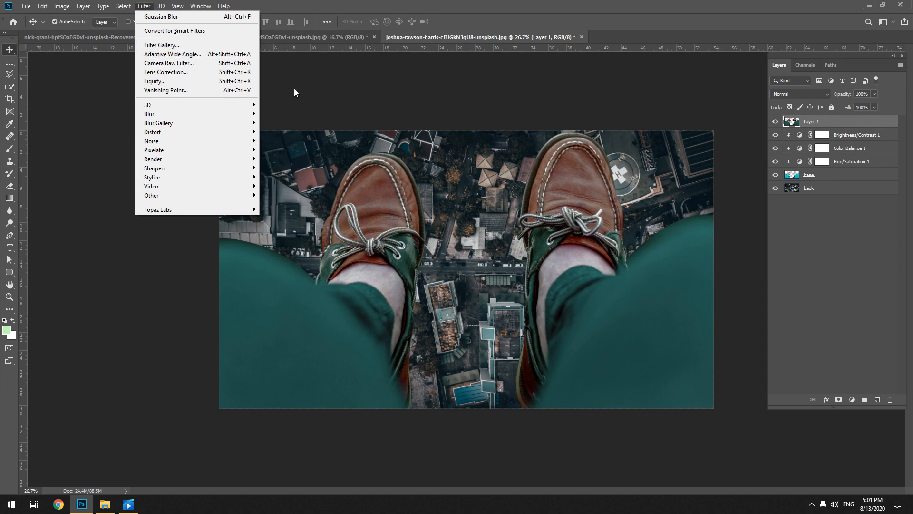
click(241, 64)
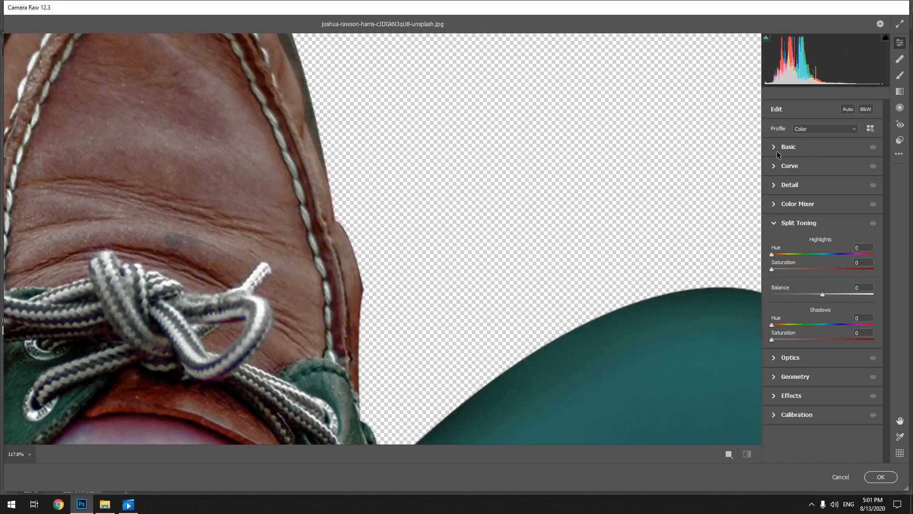
drag(528, 221, 613, 222)
click(774, 147)
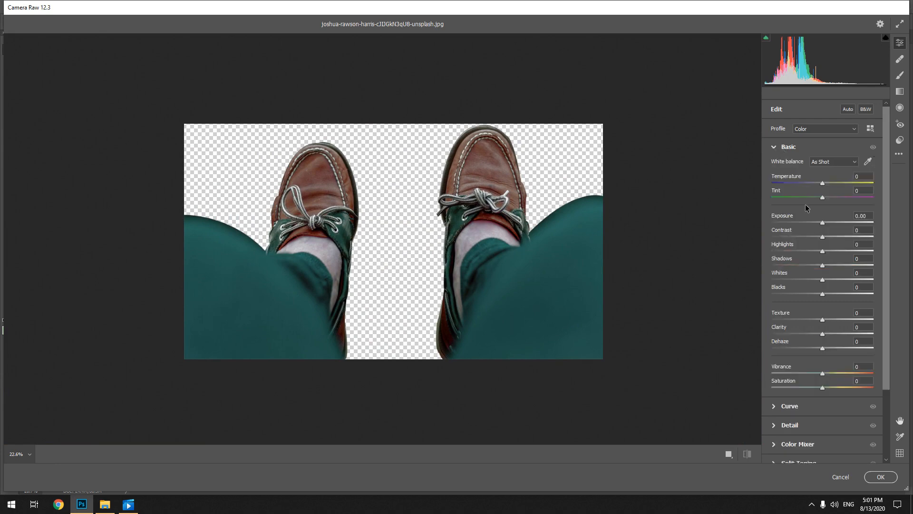
drag(823, 183, 829, 182)
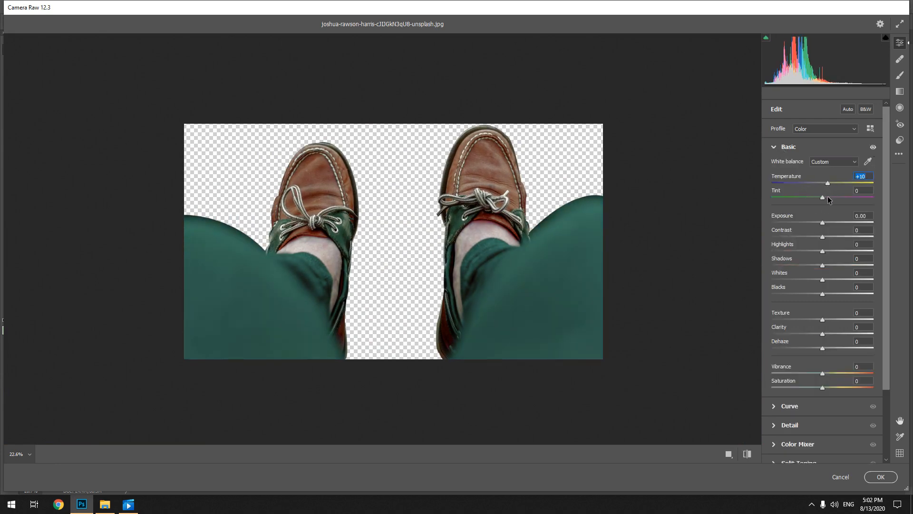
drag(824, 197, 834, 197)
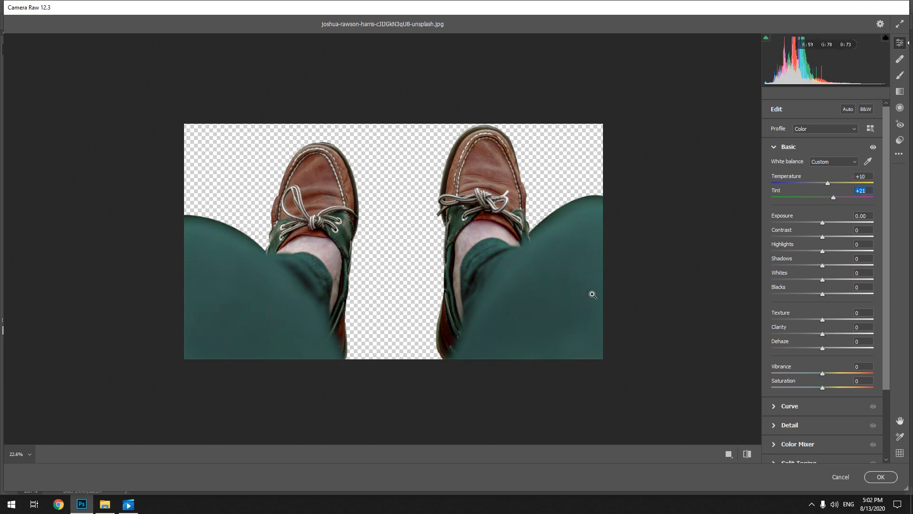
drag(828, 184, 832, 184)
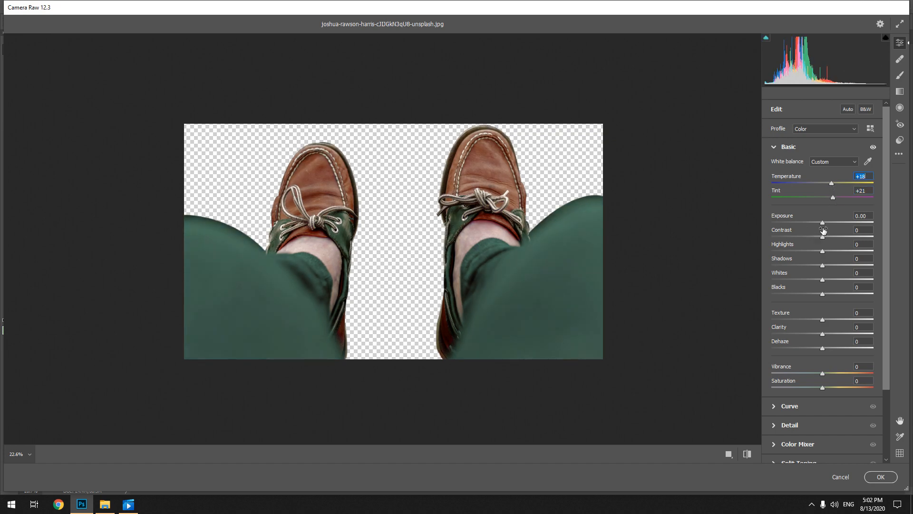
Set exposure -0.35, contrast +13, highlights -9, shadows -12, whites -16, blacks -14, texture +7, clarity +13, dehaze +20, vibrance -11 and saturation -16
drag(823, 223, 810, 292)
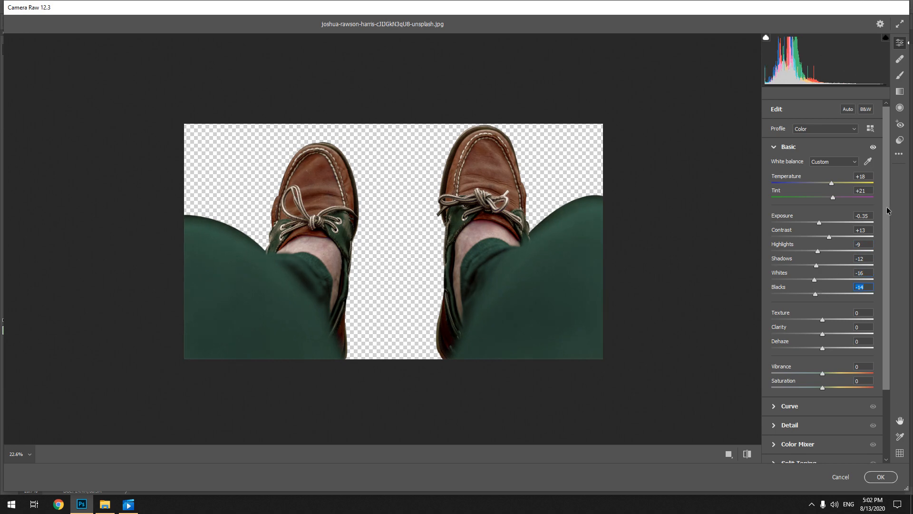
scroll(878, 258, down, 1)
scroll(877, 257, down, 1)
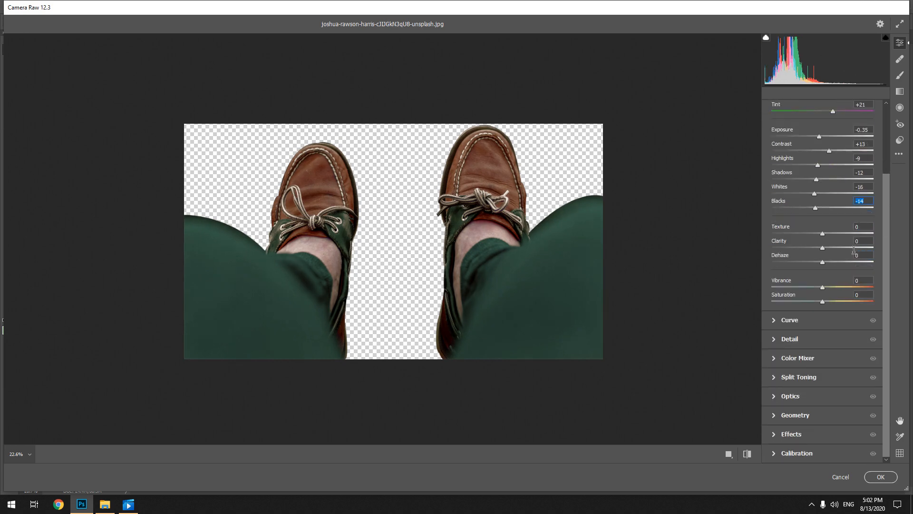
mouse_move(822, 233)
mouse_down()
mouse_move(812, 233)
mouse_move(814, 249)
mouse_move(826, 234)
mouse_move(829, 249)
mouse_up()
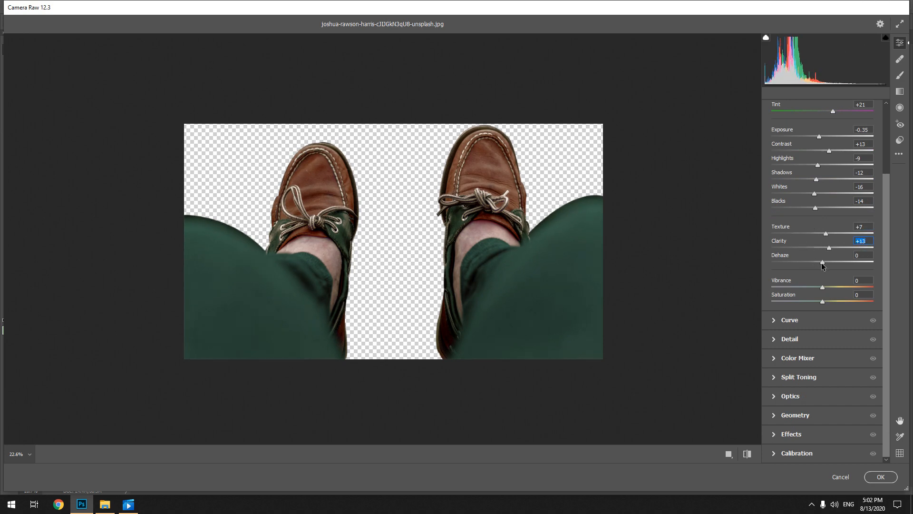
drag(822, 262, 813, 263)
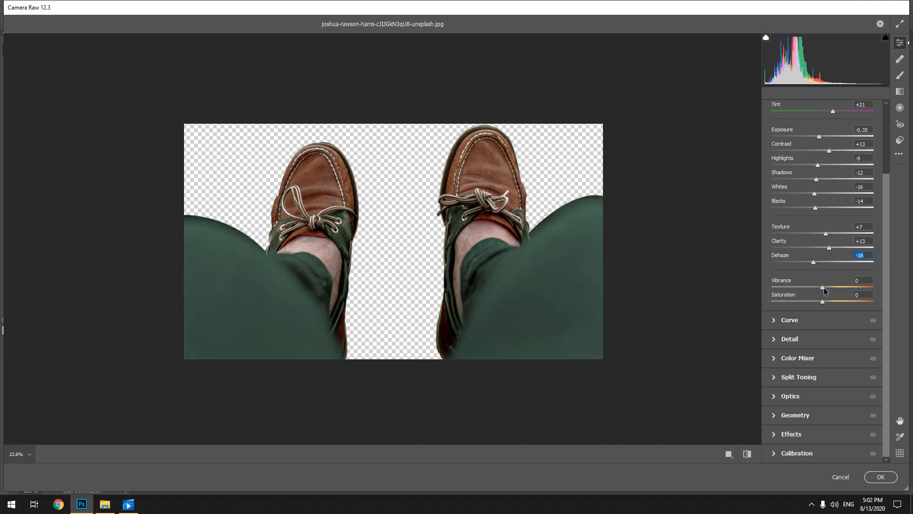
click(832, 261)
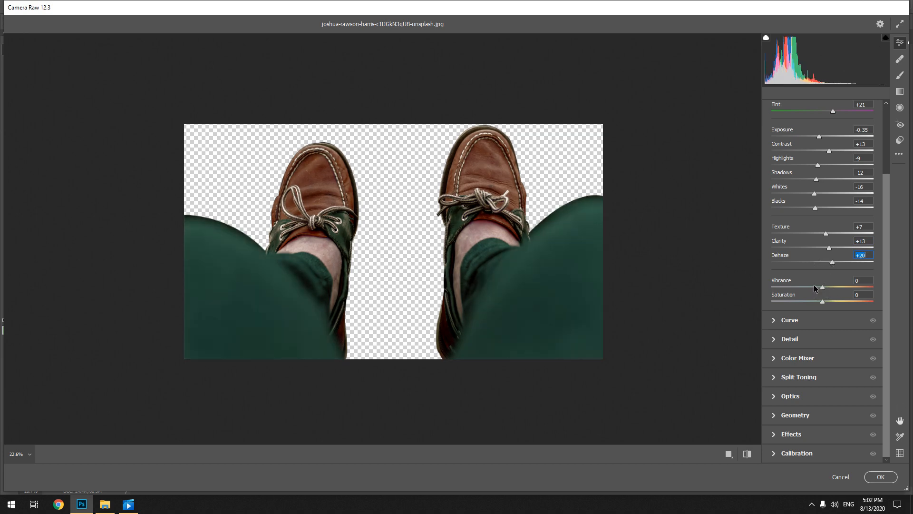
click(817, 287)
click(814, 301)
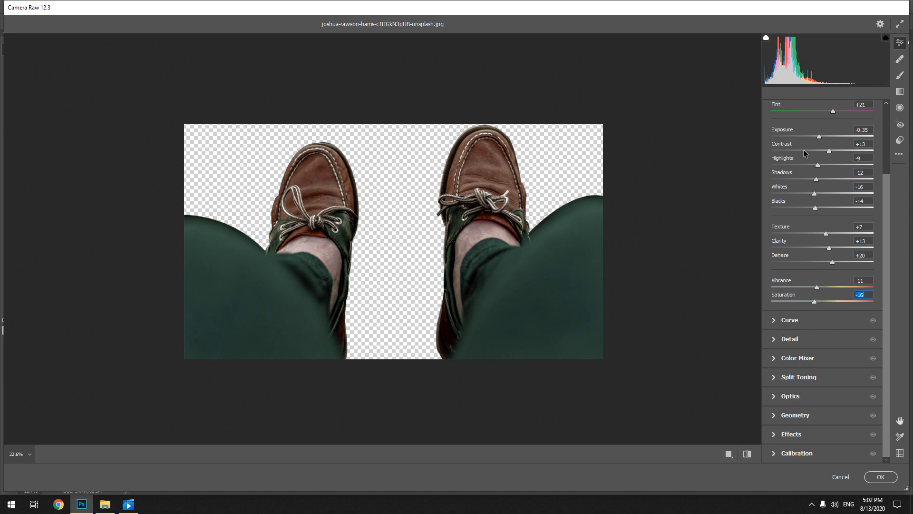
Add split toning with highlights hue 50, saturation 16 and shadows hue 66, saturation 3, and apply the Camera Raw Filter to Layer 1
scroll(803, 149, up, 3)
click(774, 148)
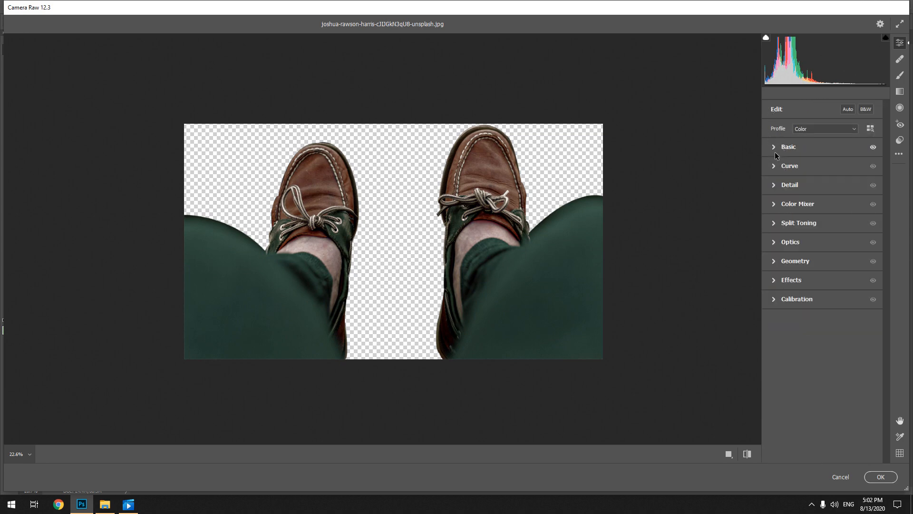
click(797, 169)
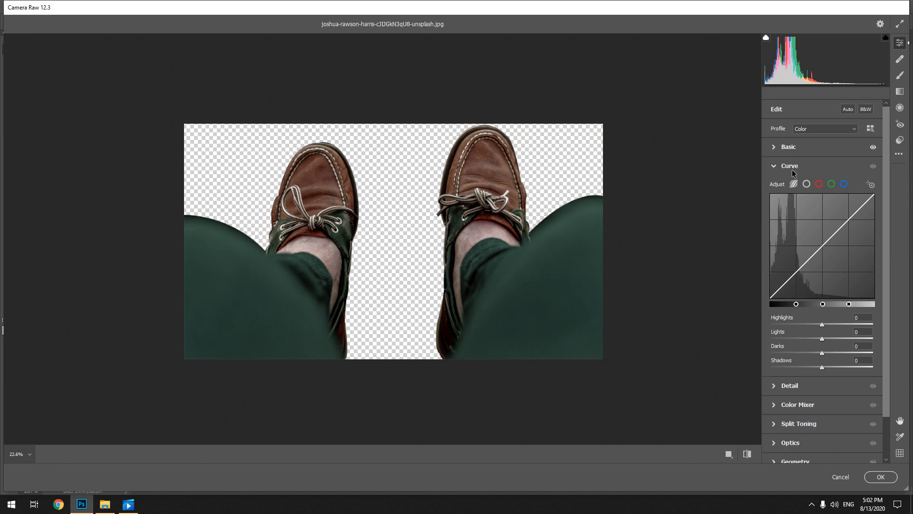
click(775, 167)
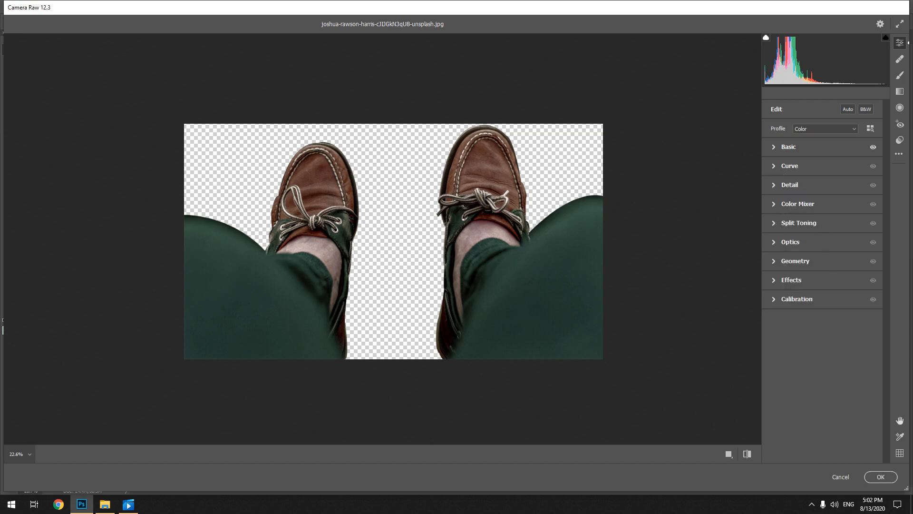
click(773, 225)
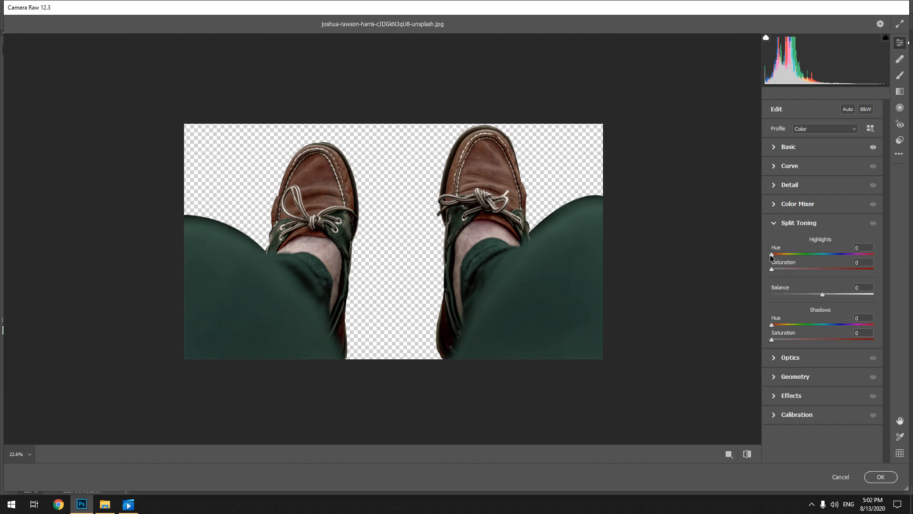
drag(774, 256, 788, 270)
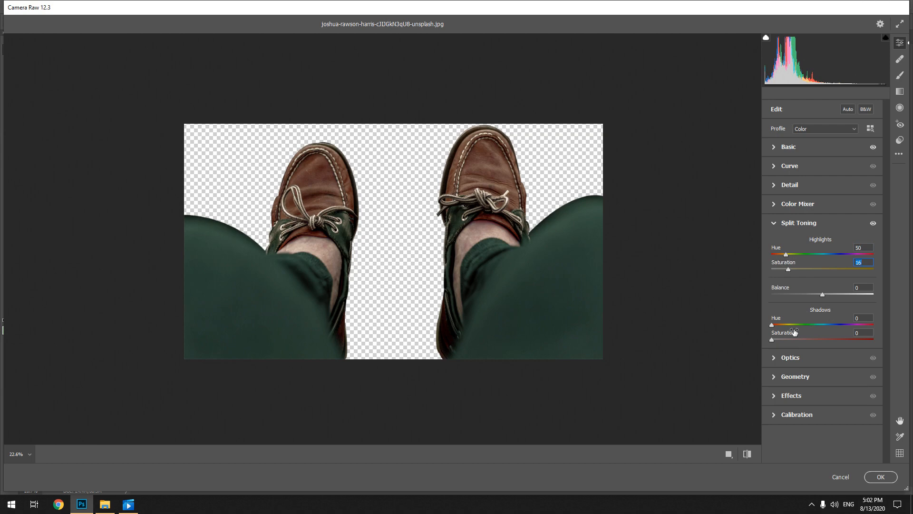
mouse_move(772, 326)
mouse_down()
mouse_move(792, 327)
mouse_move(786, 338)
mouse_move(773, 336)
mouse_up()
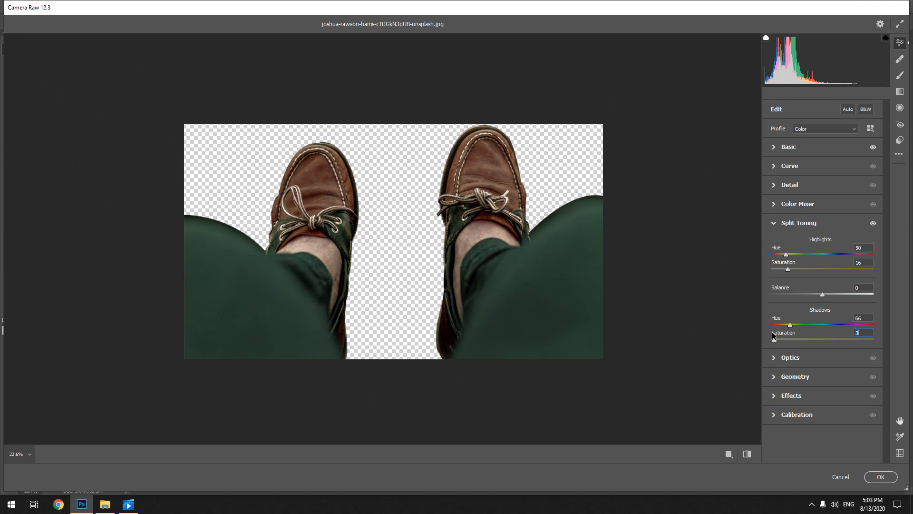
click(880, 477)
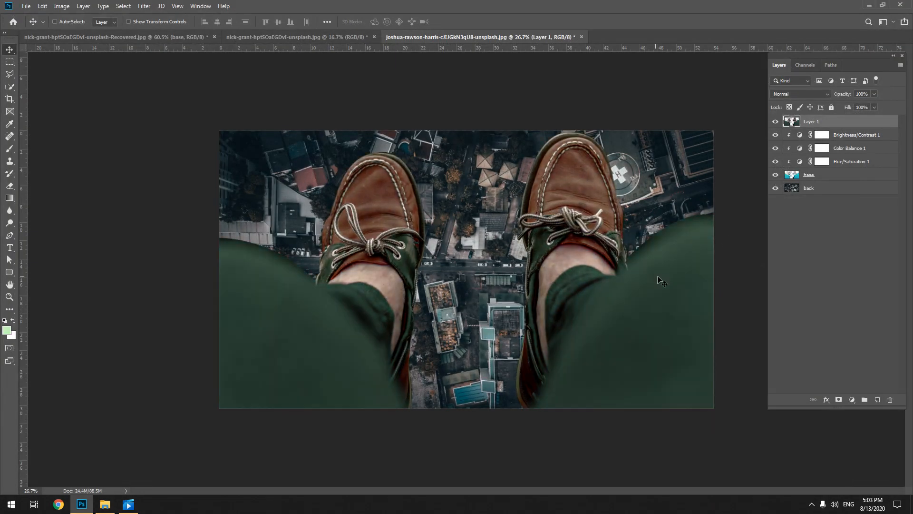
click(807, 283)
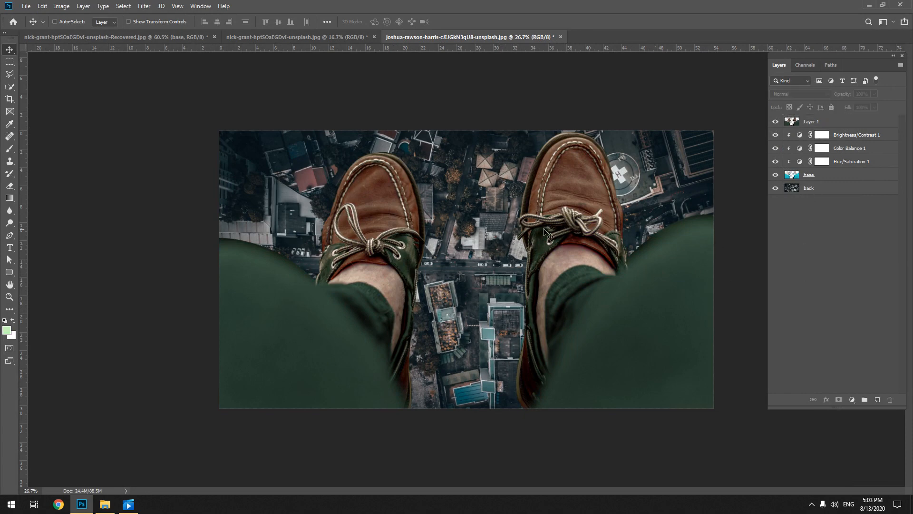
click(836, 123)
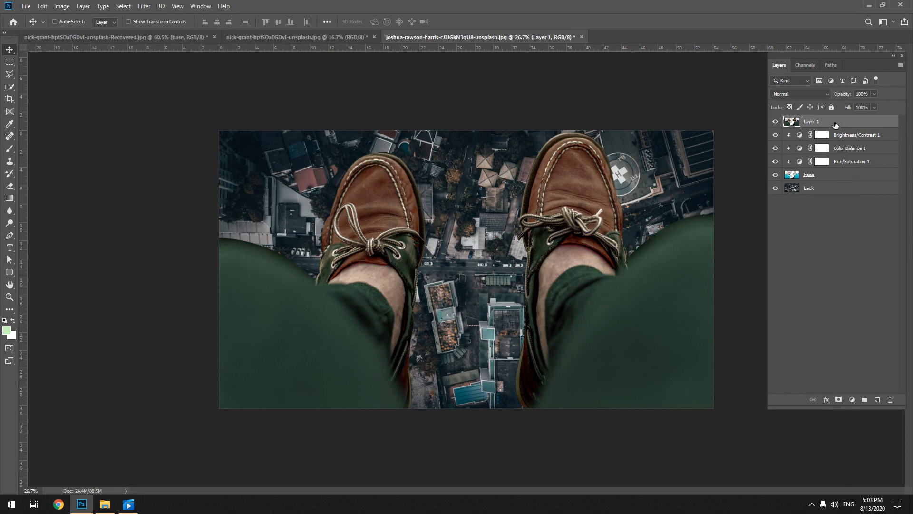
Convert the back layer with the aerial city view to a smart object
click(813, 190)
right_click(812, 190)
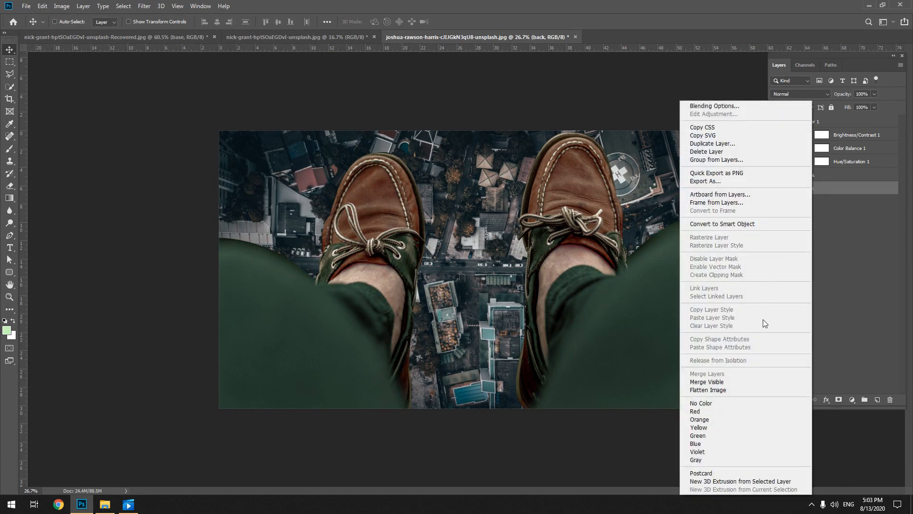
click(731, 223)
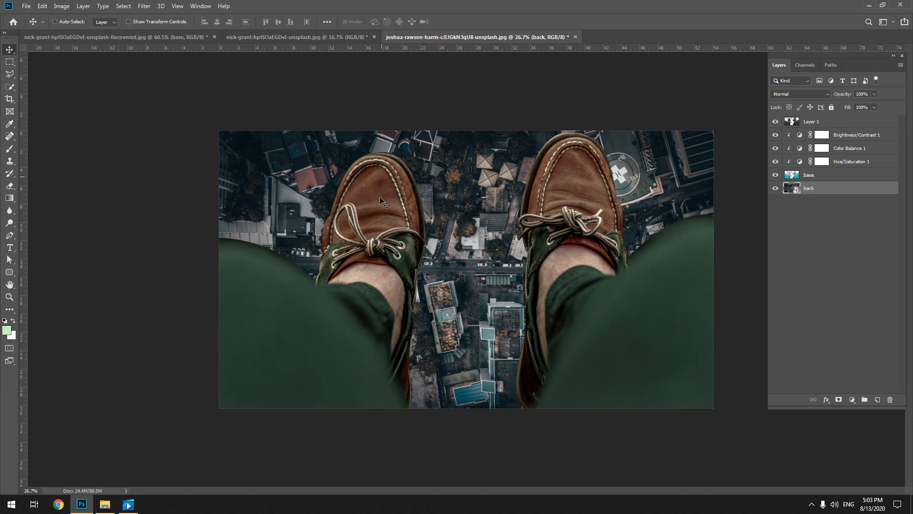
Apply a light Gaussian Blur to the back layer's smart object with the aerial city view
click(144, 5)
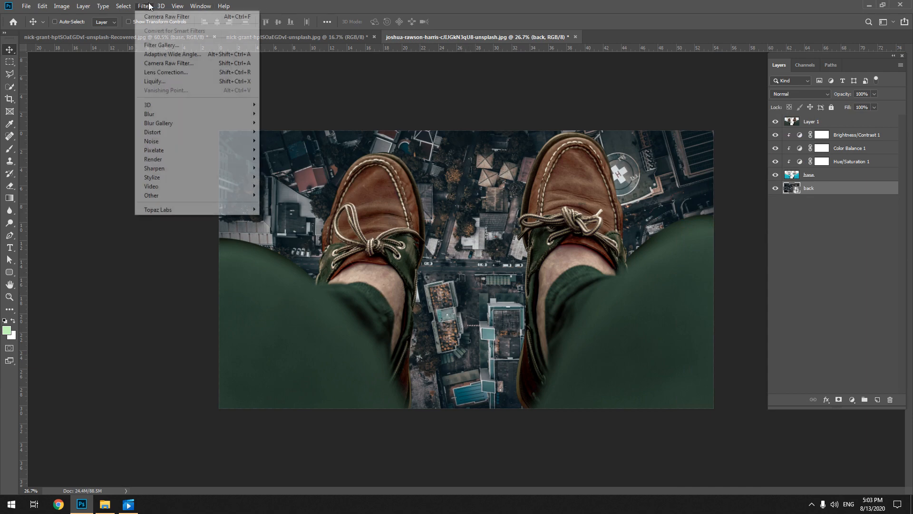
mouse_move(174, 116)
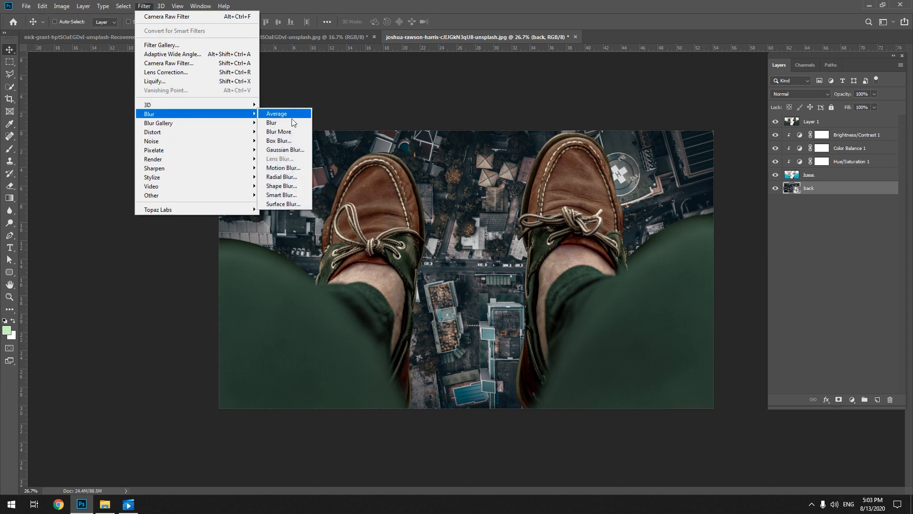
click(281, 149)
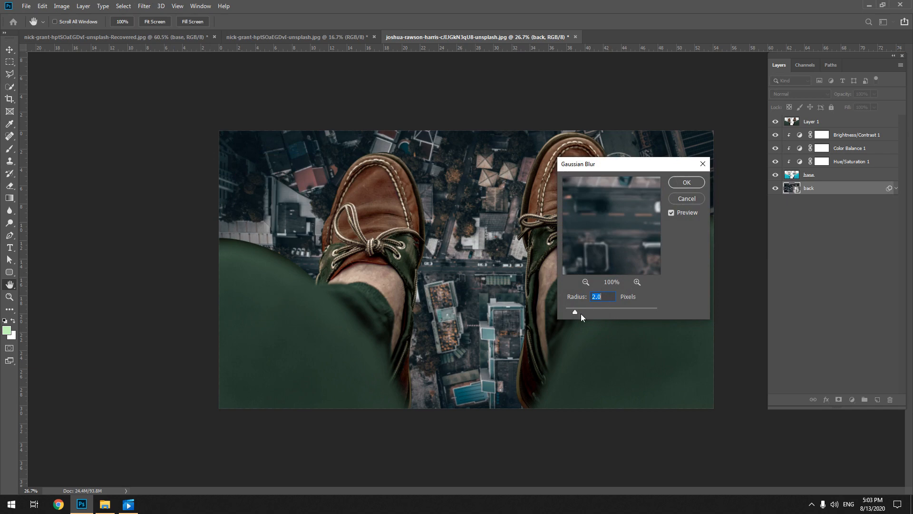
drag(578, 312, 579, 312)
click(688, 182)
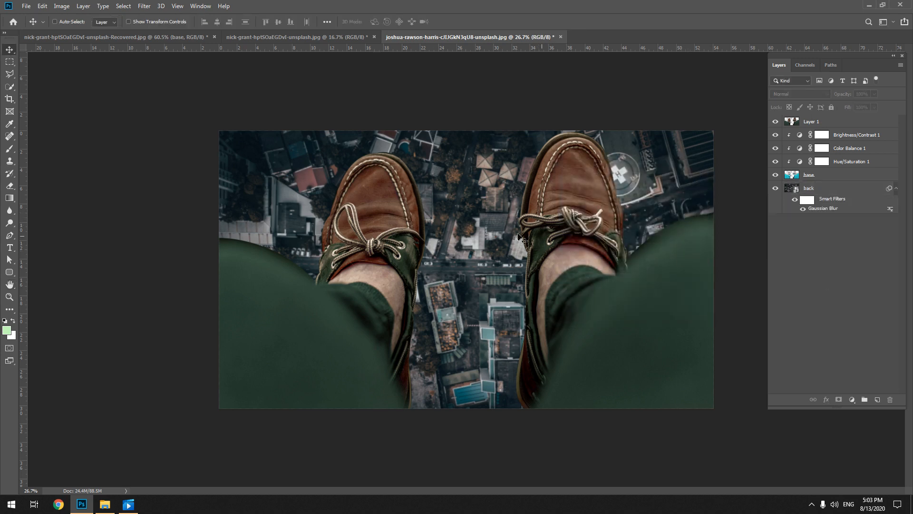
click(827, 284)
Add a Hue/Saturation adjustment above Layer 1, try saturation values of -50 and +52, and clip it to Layer 1
click(818, 122)
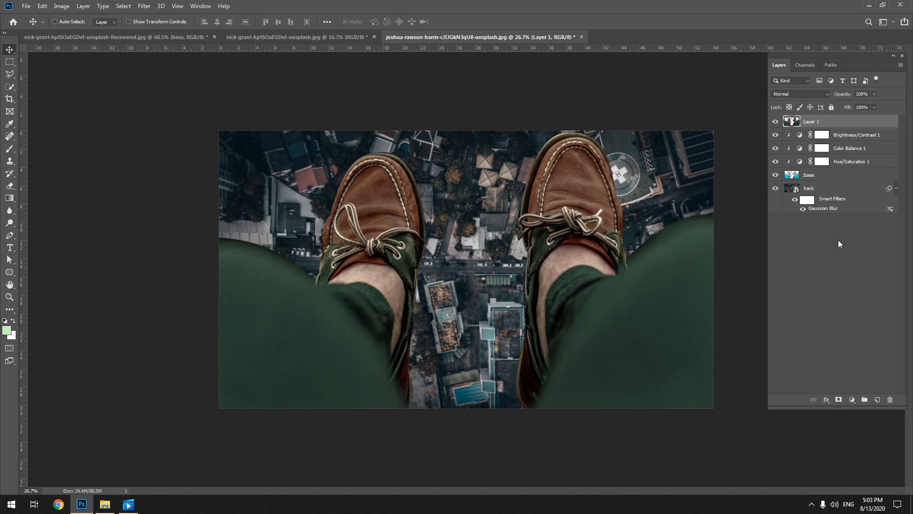
click(851, 399)
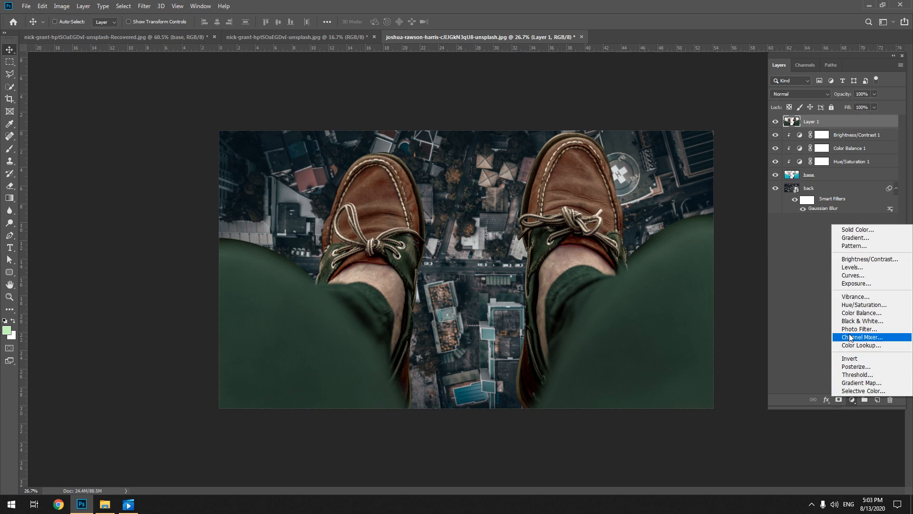
click(861, 305)
drag(136, 201, 119, 206)
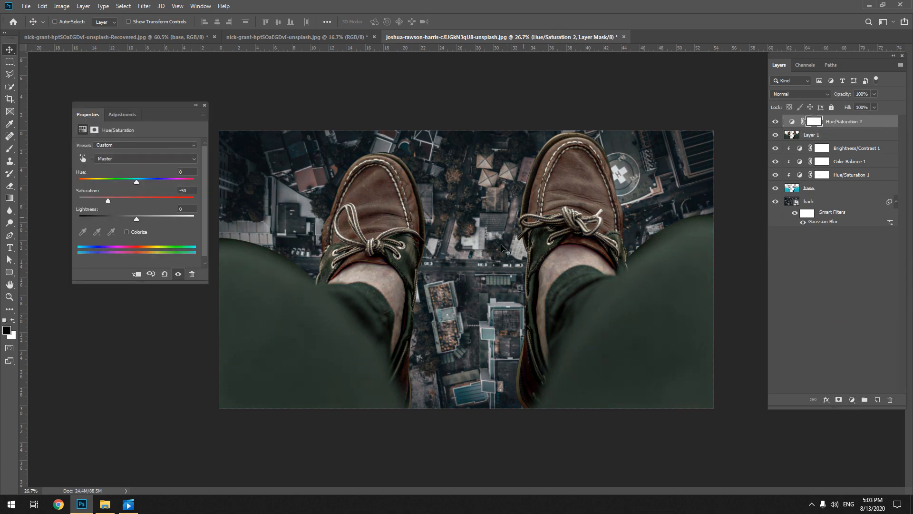
click(166, 198)
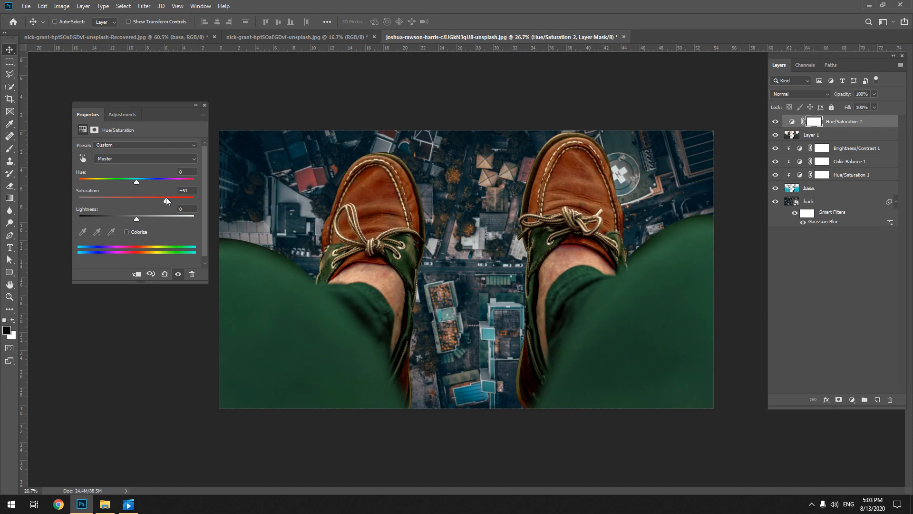
click(136, 273)
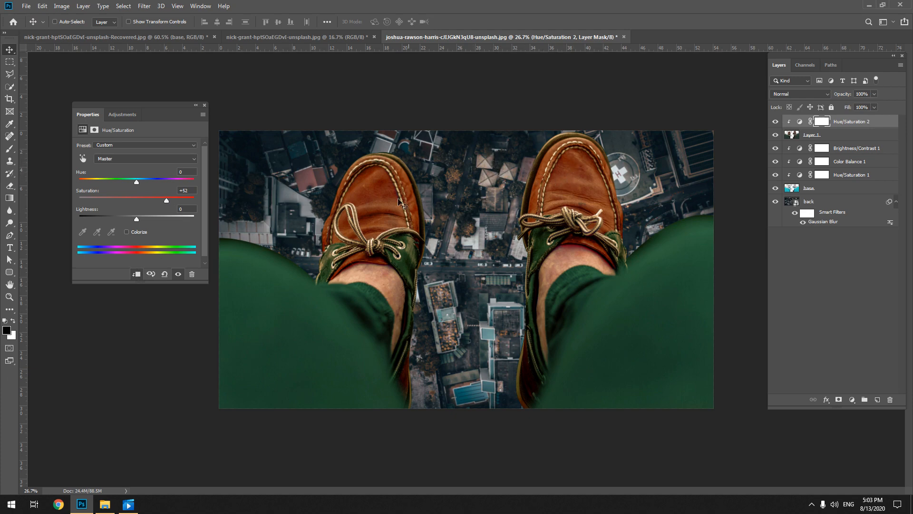
Lower the master saturation, sample the left shoe to target the Reds, and shift their hue and saturation slightly upward
drag(128, 197, 117, 200)
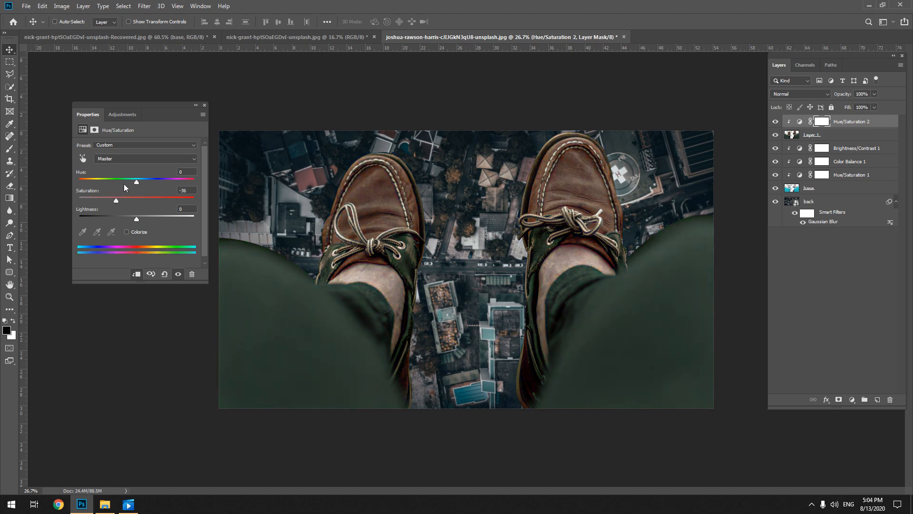
click(83, 158)
click(369, 178)
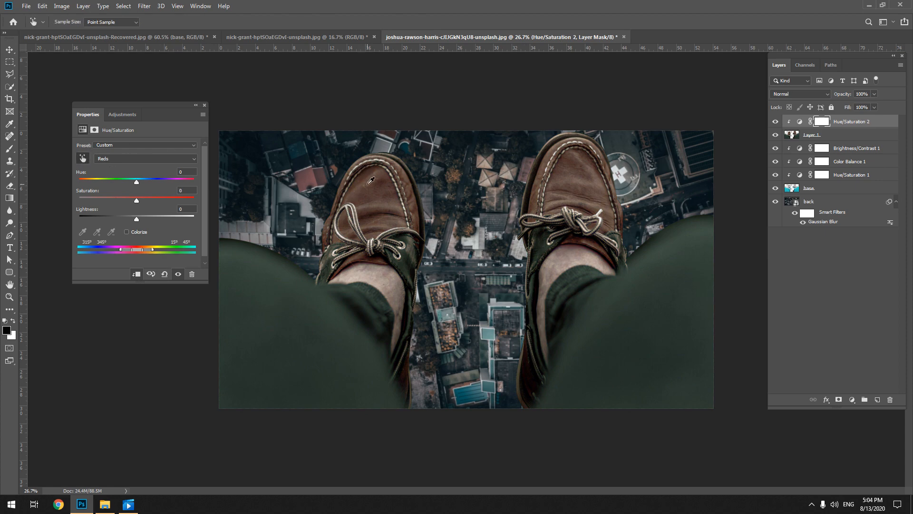
mouse_move(136, 182)
mouse_down()
mouse_move(81, 185)
mouse_move(187, 188)
mouse_move(140, 186)
mouse_up()
drag(141, 201, 144, 200)
click(204, 105)
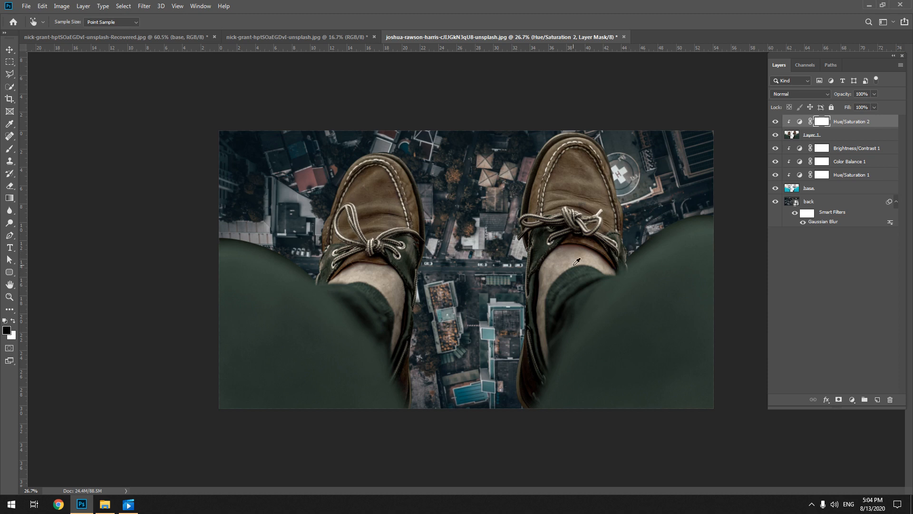
key(v)
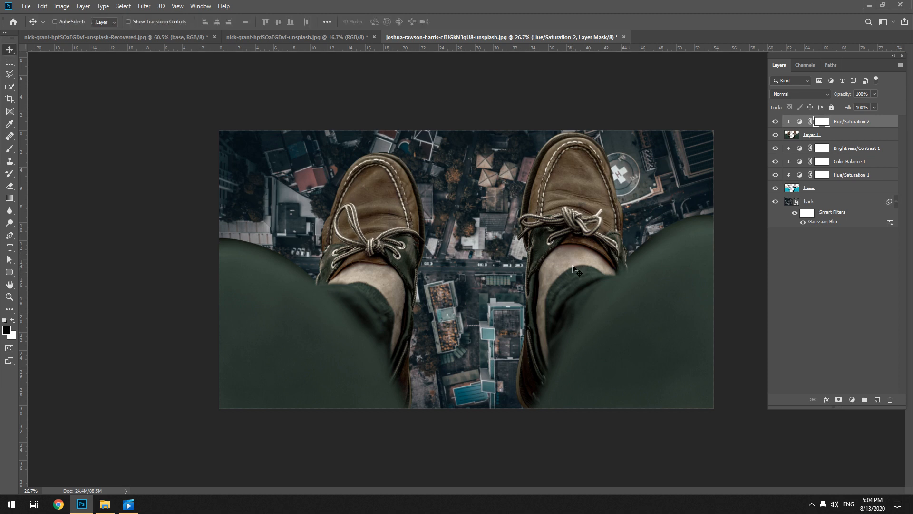
click(868, 285)
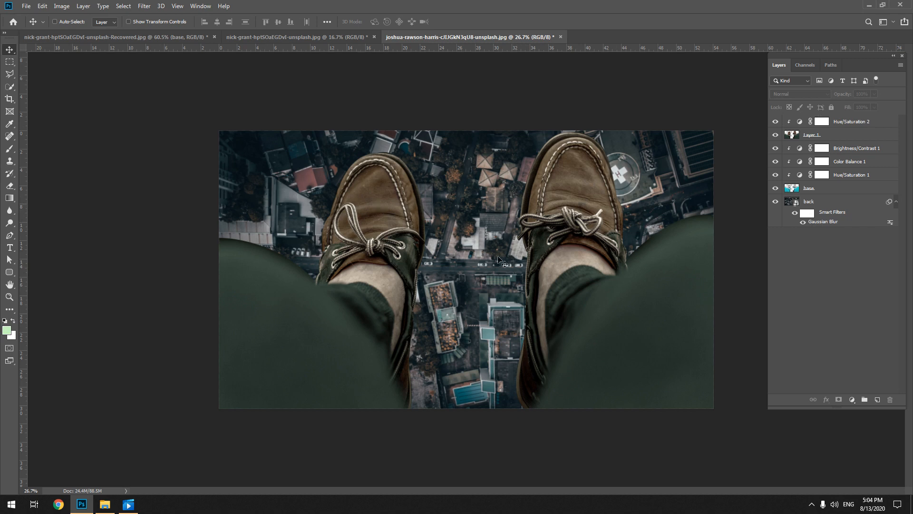
Create a new layer above Hue/Saturation 2 and set up a soft black brush at 18% opacity
click(825, 121)
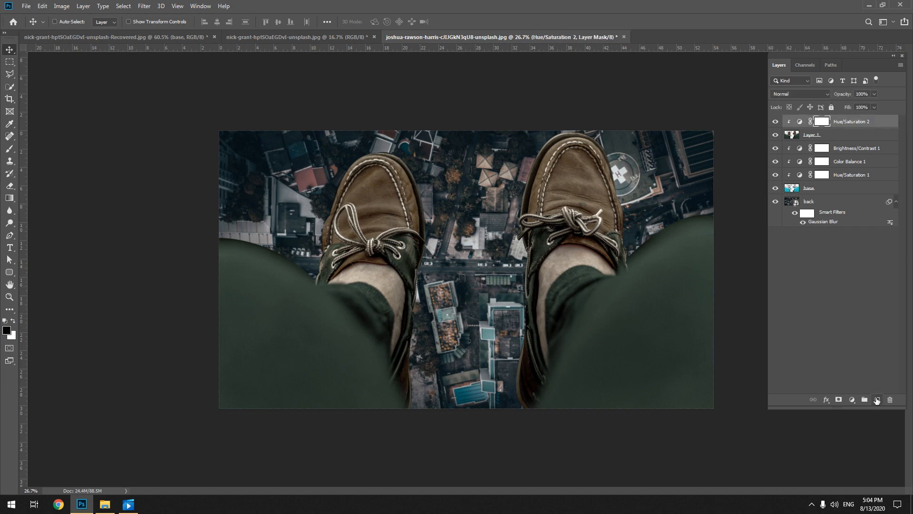
click(876, 400)
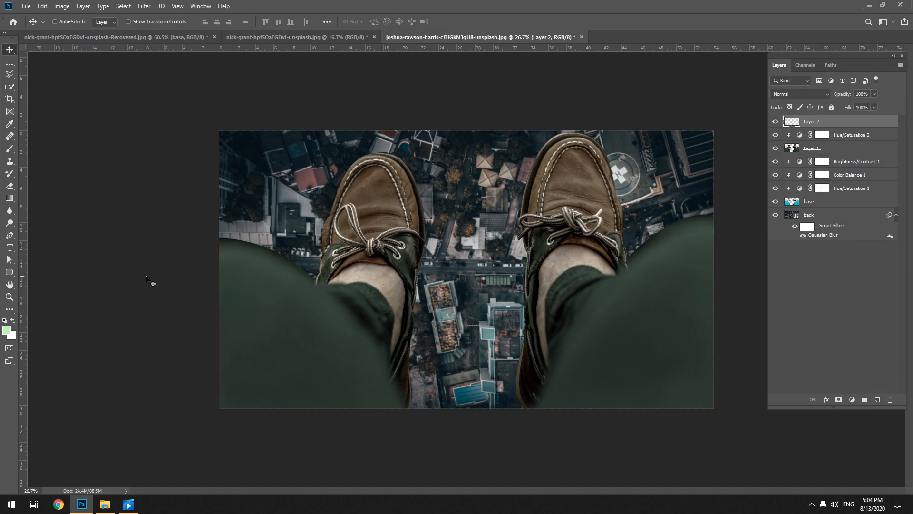
key(d)
key(b)
right_click(304, 216)
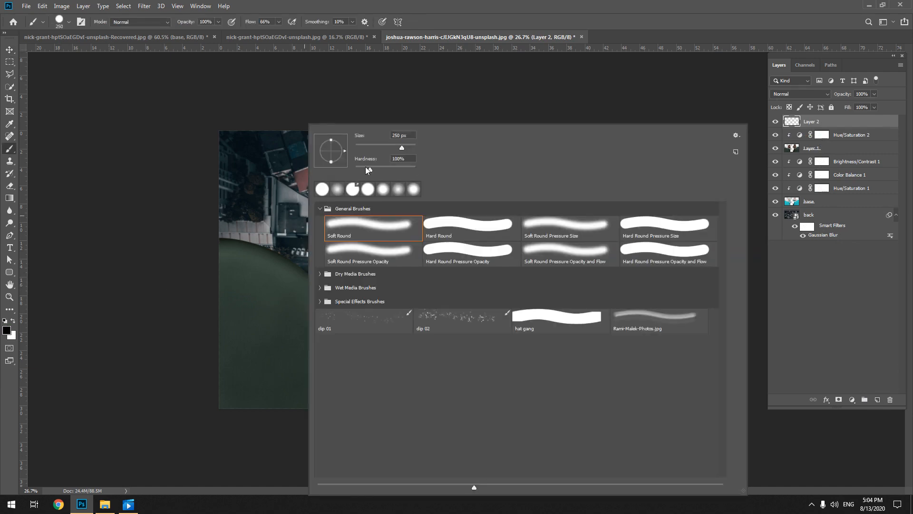
drag(365, 167, 354, 169)
click(241, 75)
drag(185, 24, 143, 36)
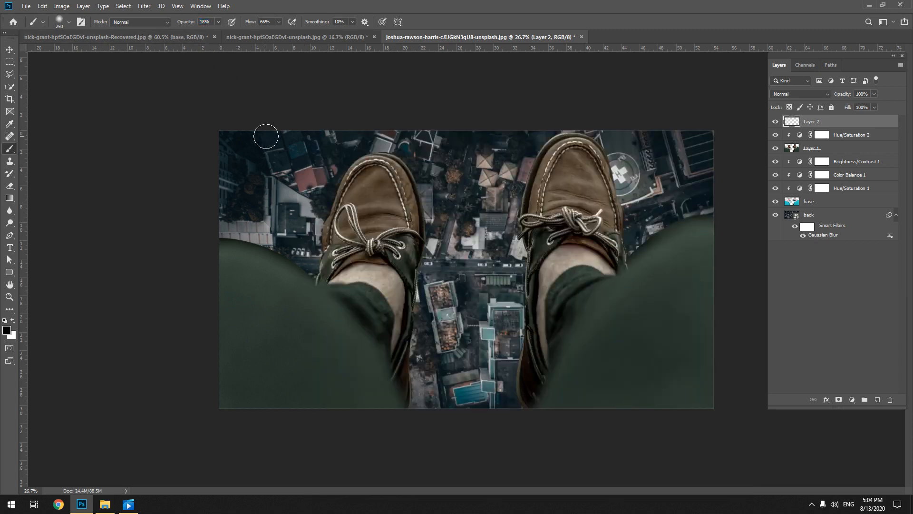
Enlarge the brush to 700 px and paint subtle dark shading over the outer and lower edges of the trouser legs
key(bracketright)
key(bracketright)
key(bracketright)
key(bracketright)
key(bracketright)
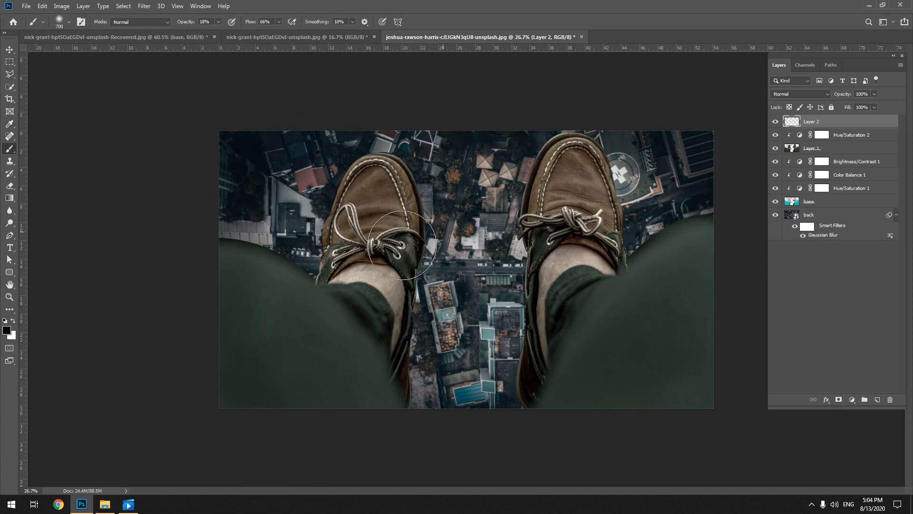
mouse_move(713, 283)
mouse_down()
mouse_move(620, 467)
mouse_move(433, 467)
mouse_up()
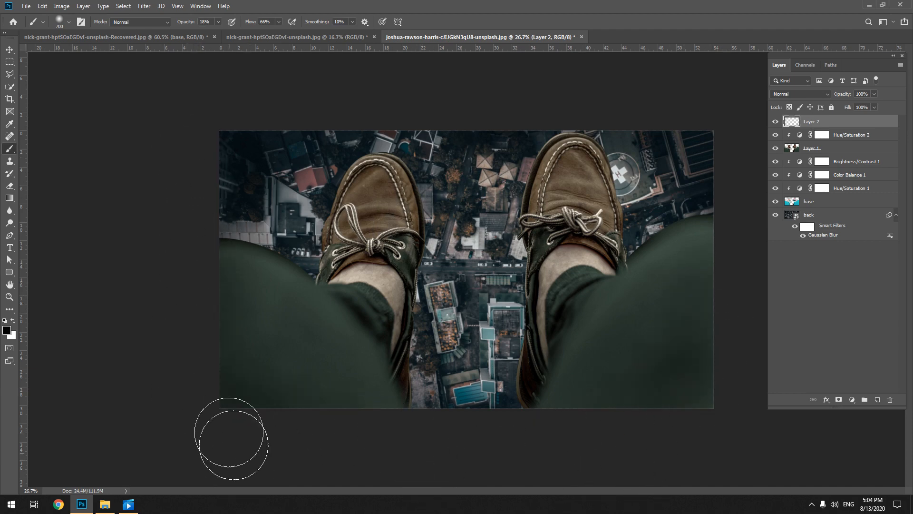
drag(640, 383, 640, 359)
key(v)
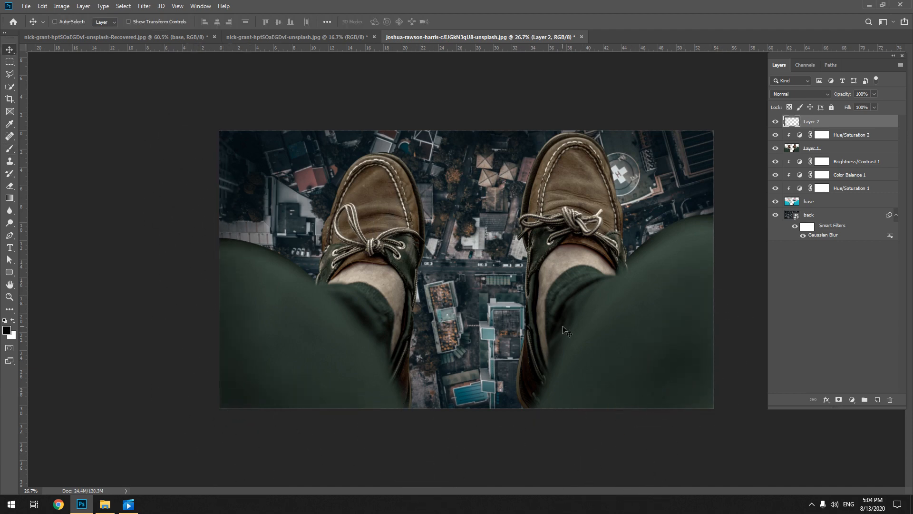
click(787, 340)
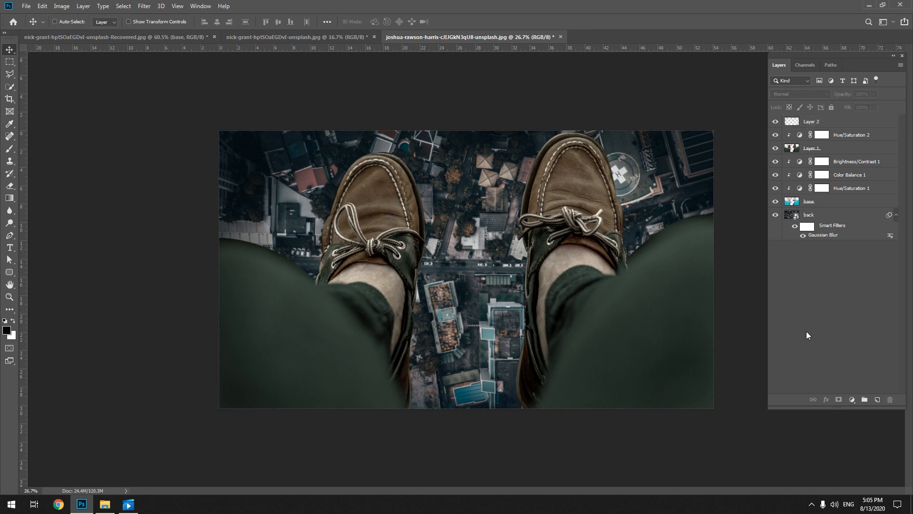
Add a Curves adjustment layer above Hue/Saturation 2 and clip it to Layer 1
click(853, 401)
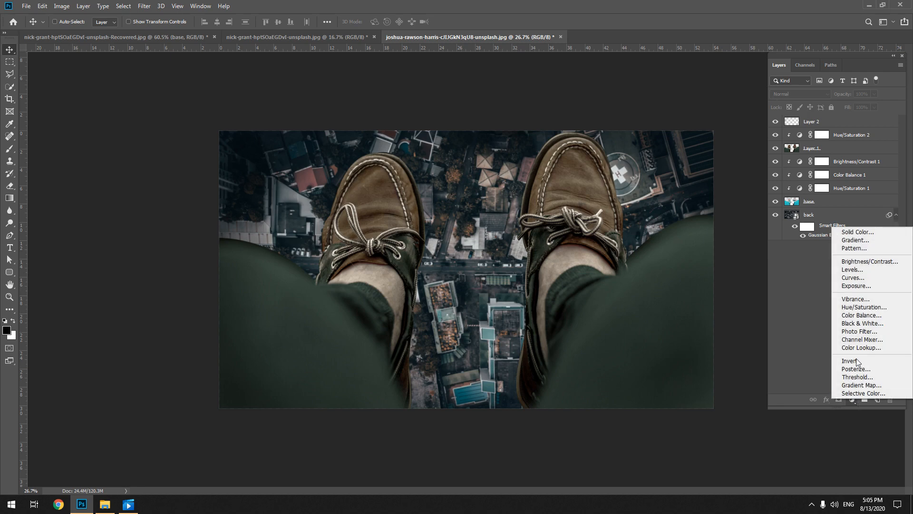
click(852, 137)
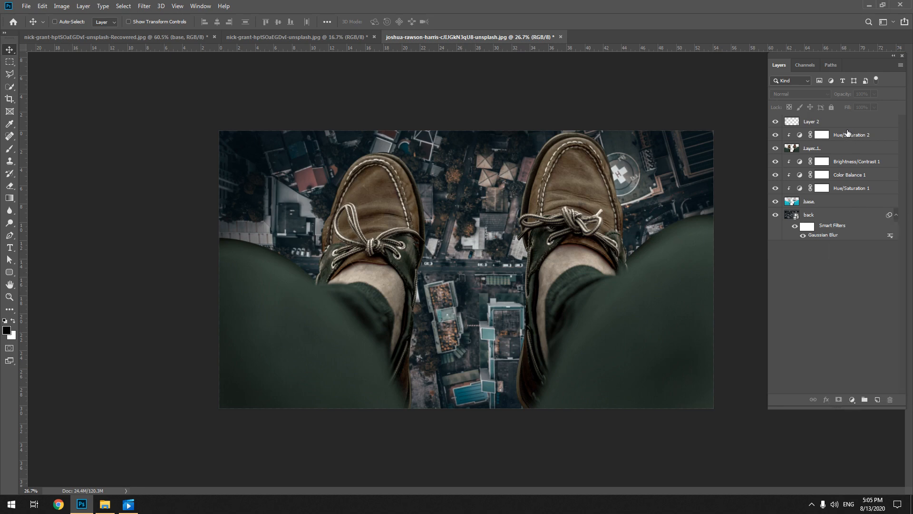
click(848, 138)
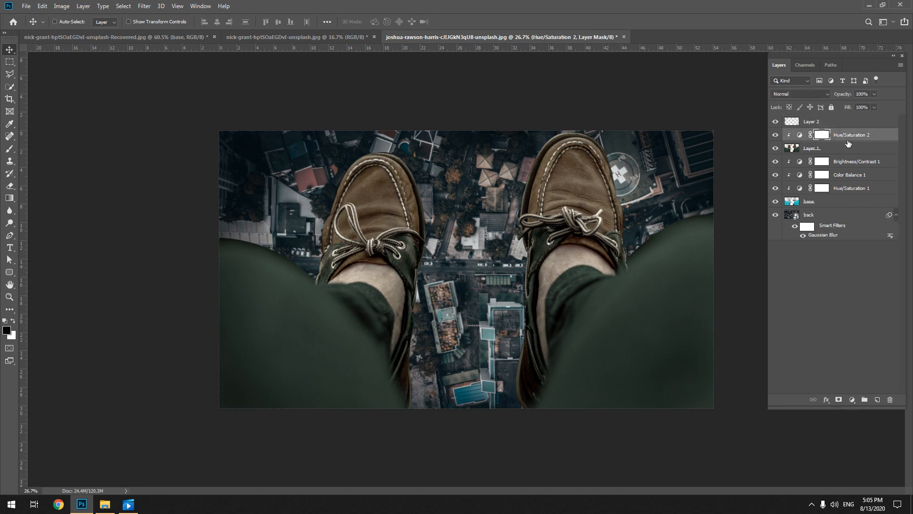
click(852, 401)
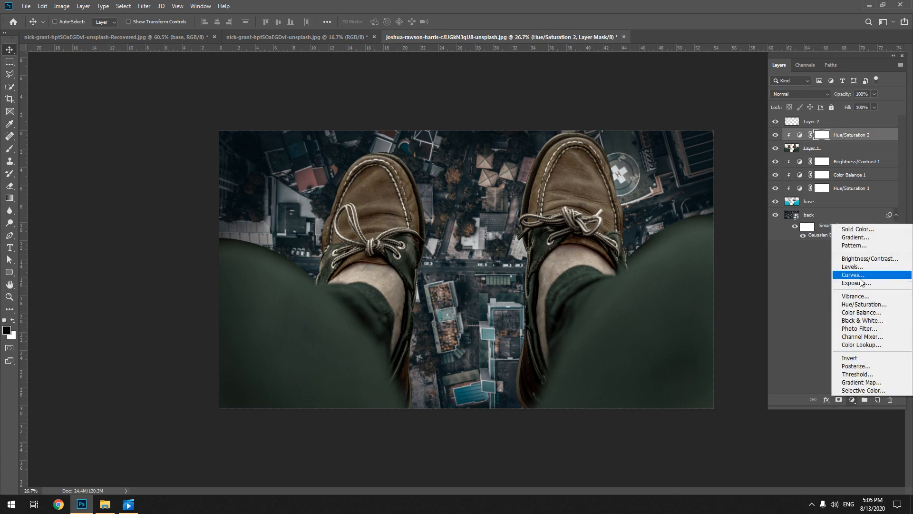
click(855, 275)
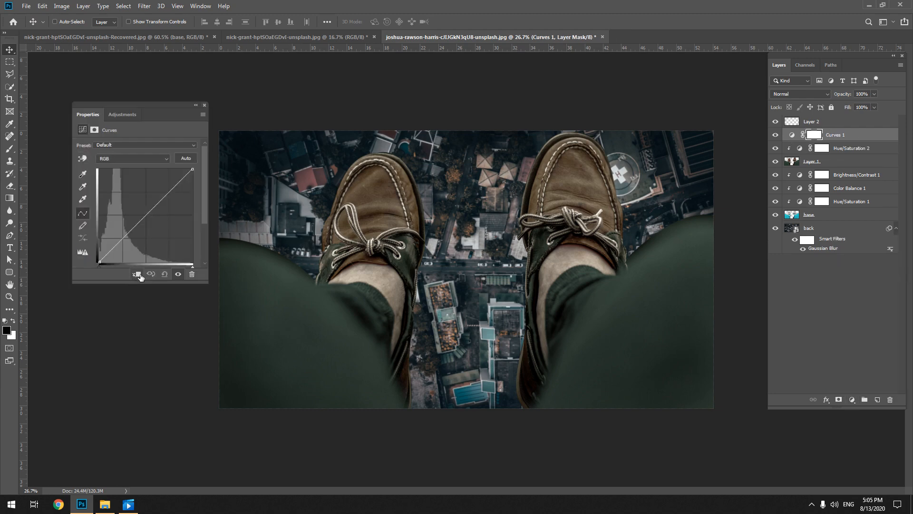
click(138, 273)
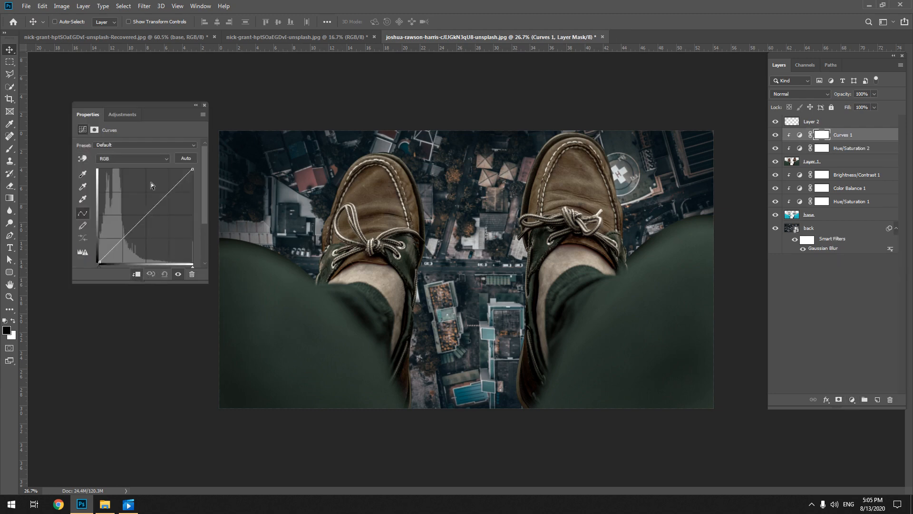
Raise the Red channel's midtones slightly in the Curves adjustment and preview the Luminosity blend mode on it
click(107, 159)
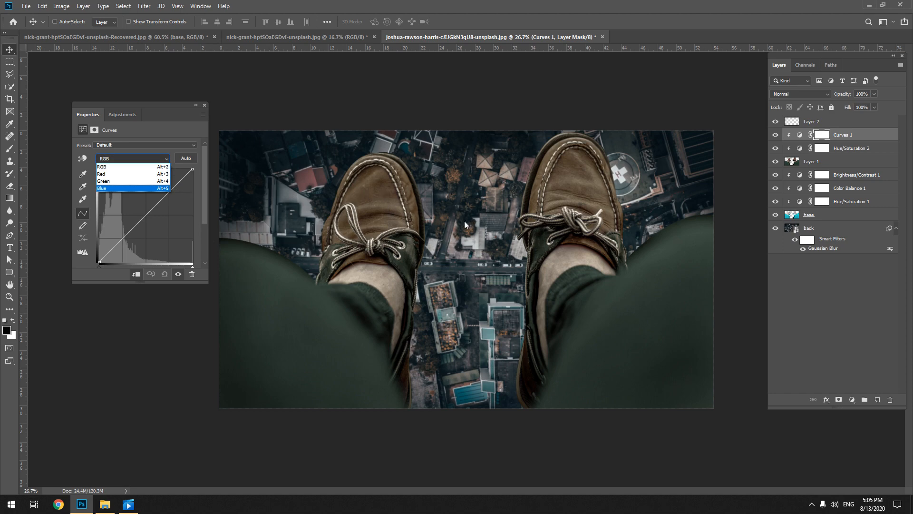
click(134, 174)
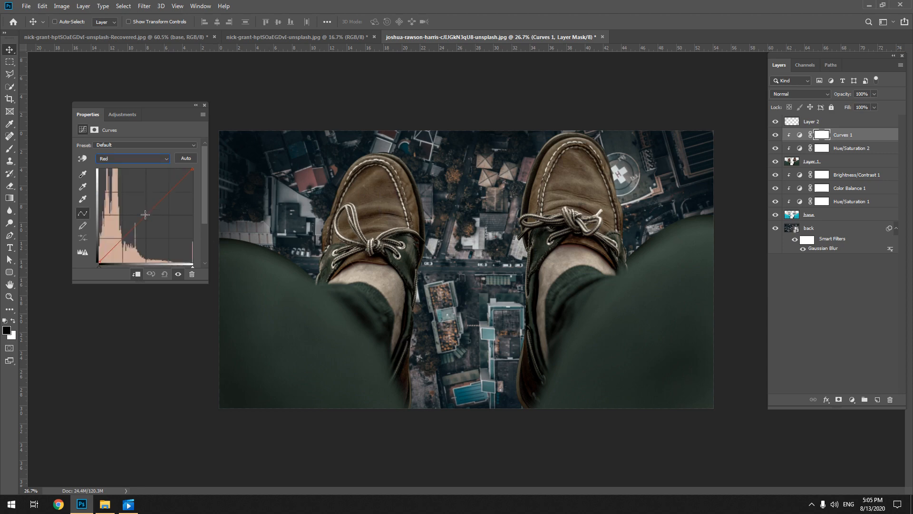
click(142, 214)
click(791, 94)
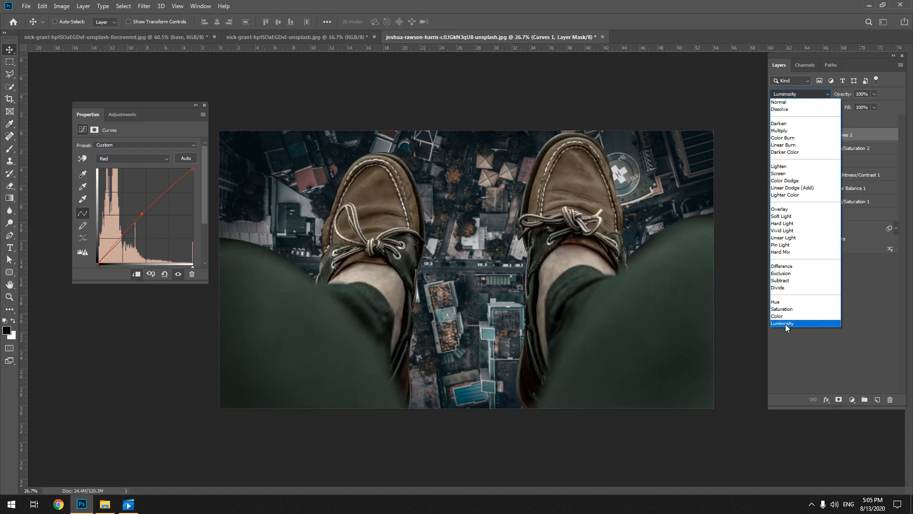
click(826, 373)
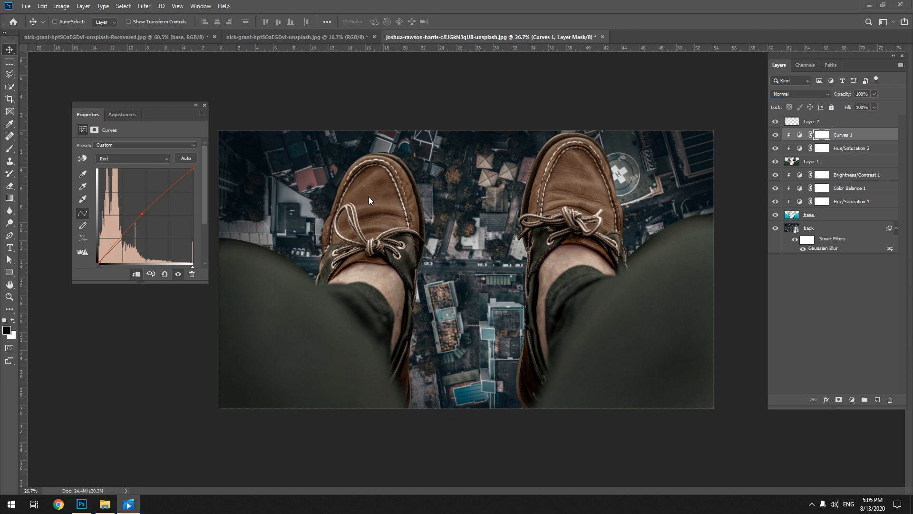
Raise the Blue channel's midtones in the Curves adjustment to neutralise the green tint of the trousers
click(153, 158)
click(116, 189)
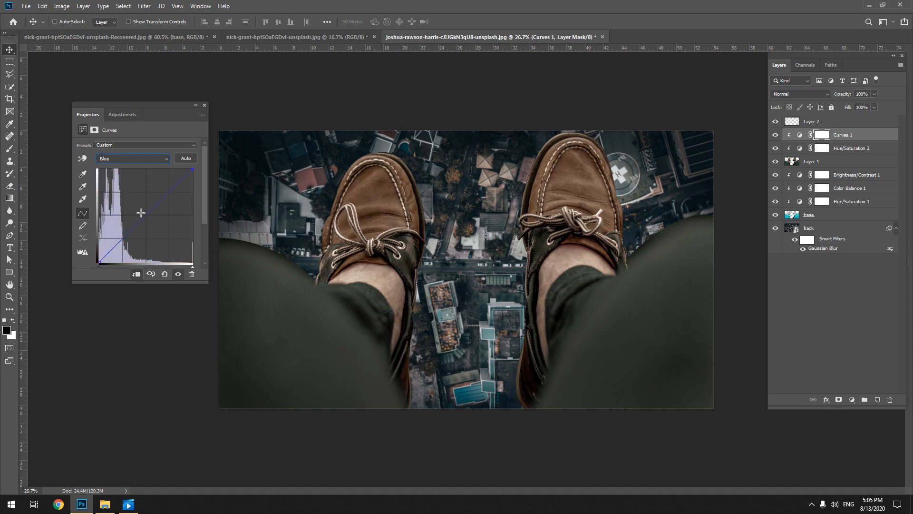
drag(142, 218, 140, 214)
Try adjusting the Green channel's midtones in the Curves adjustment, remove the added curve point, and close the adjustment
click(164, 159)
click(150, 181)
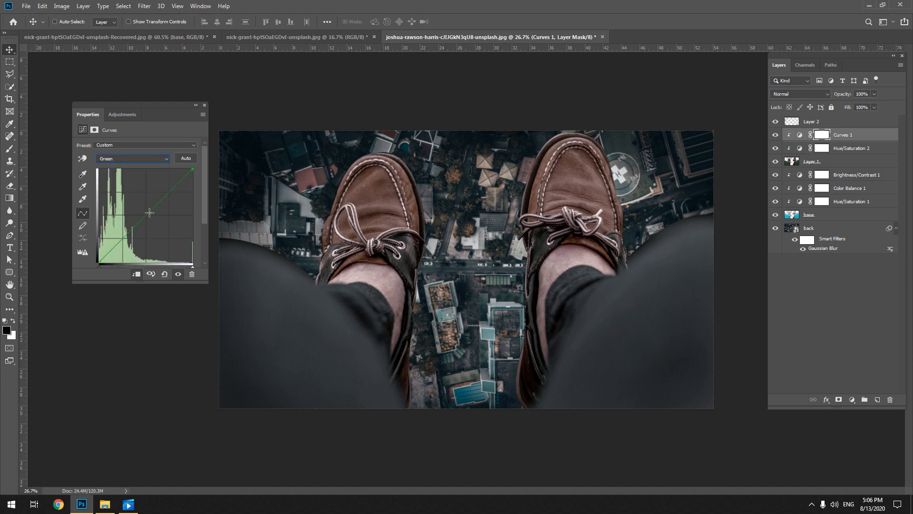
mouse_move(149, 212)
mouse_down()
mouse_move(147, 219)
mouse_move(131, 196)
mouse_move(156, 230)
mouse_move(121, 197)
mouse_move(158, 243)
mouse_move(140, 218)
mouse_up()
drag(140, 217, 177, 473)
click(205, 105)
click(784, 301)
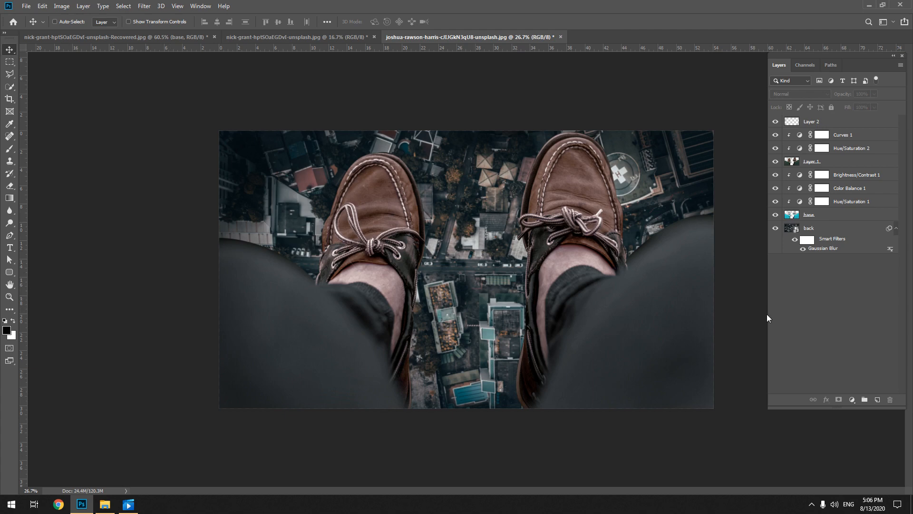
click(866, 179)
click(869, 136)
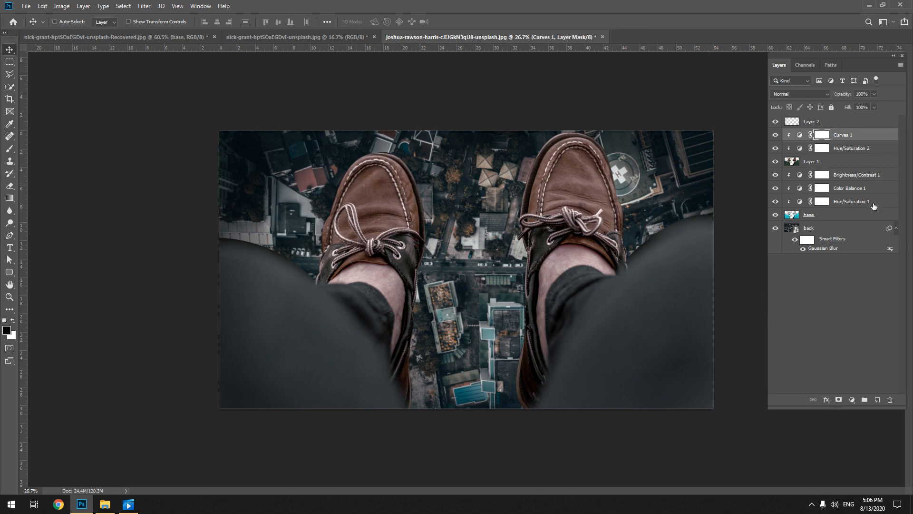
click(826, 283)
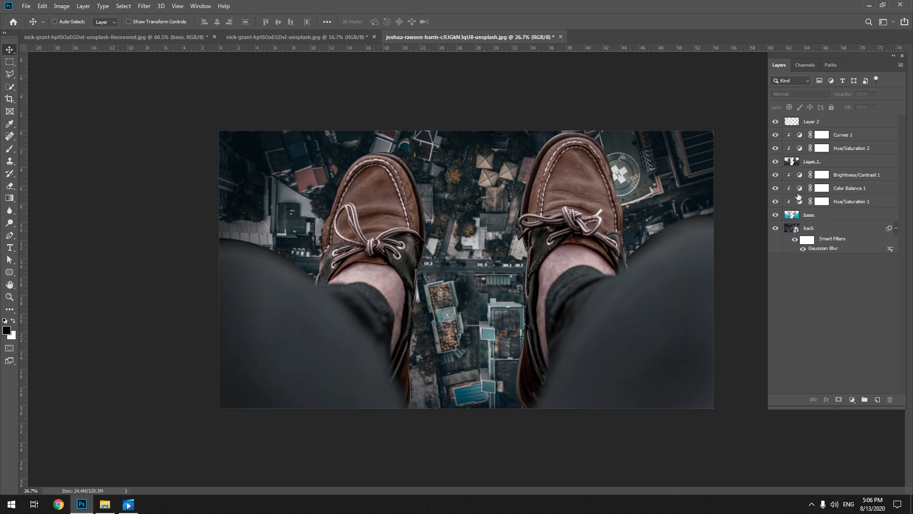
Group all layers from Hue/Saturation 1 up to Layer 2 and name the group "effect"
click(775, 122)
click(775, 122)
click(839, 203)
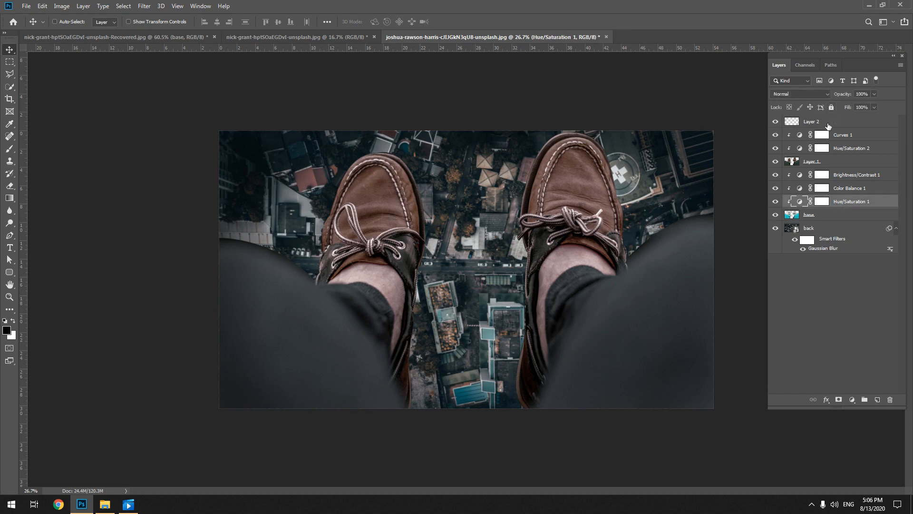
shift+click(828, 125)
key(ctrl+g)
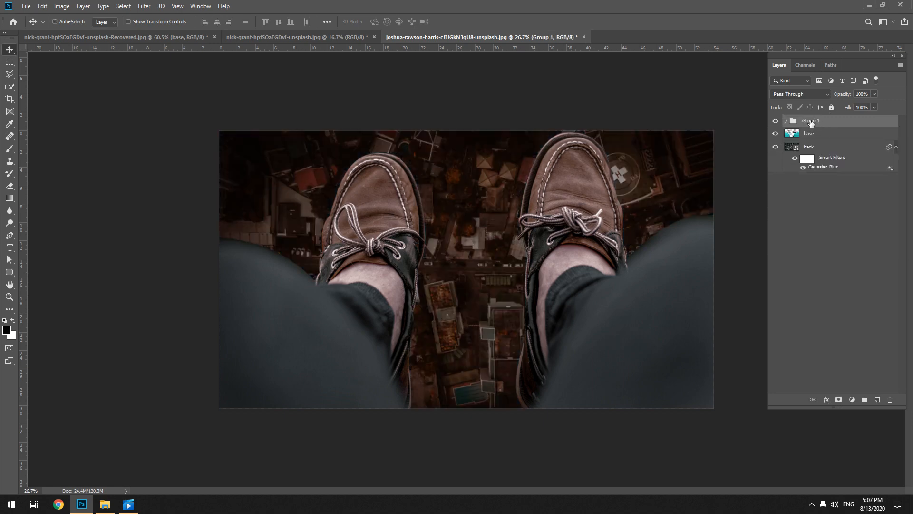
double_click(812, 122)
text(effect)
key(Return)
right_click(810, 123)
key(Escape)
right_click(856, 119)
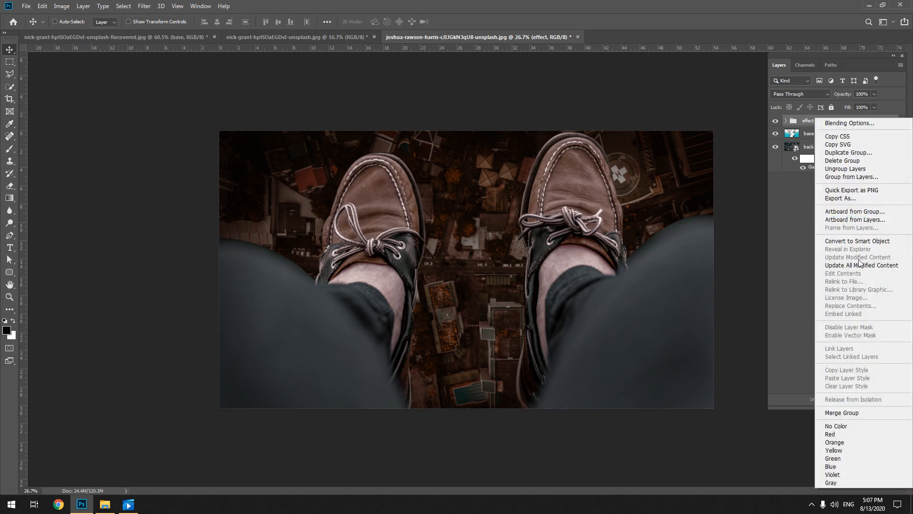
click(799, 294)
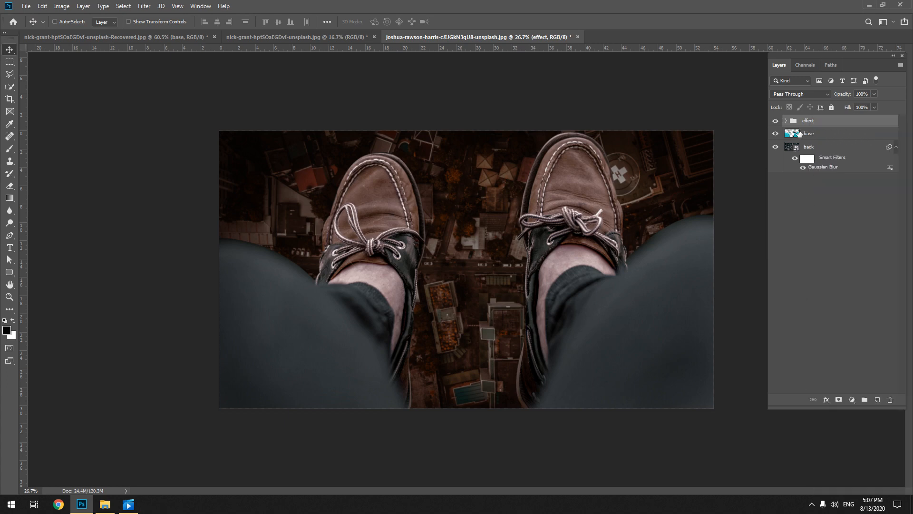
Expand the effect group and try to clip Hue/Saturation 1 to the base layer outside it
click(787, 121)
drag(804, 227, 832, 238)
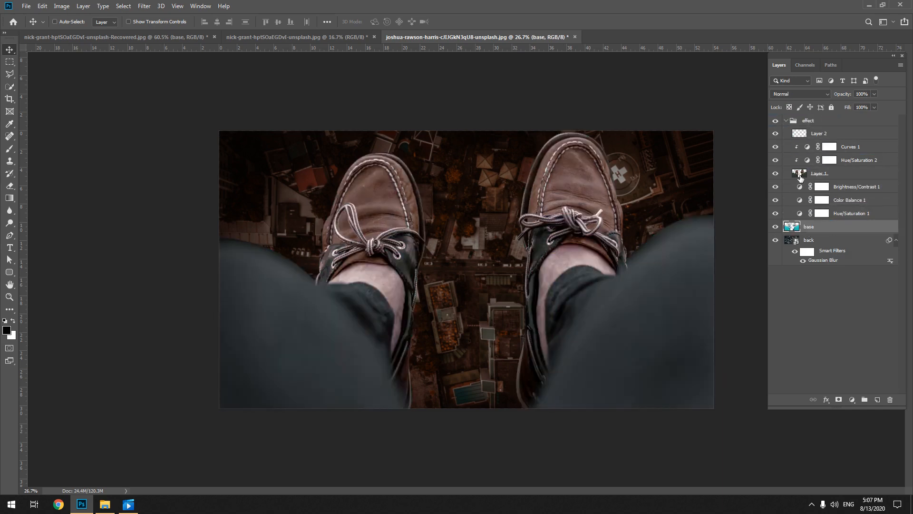
click(801, 177)
click(805, 214)
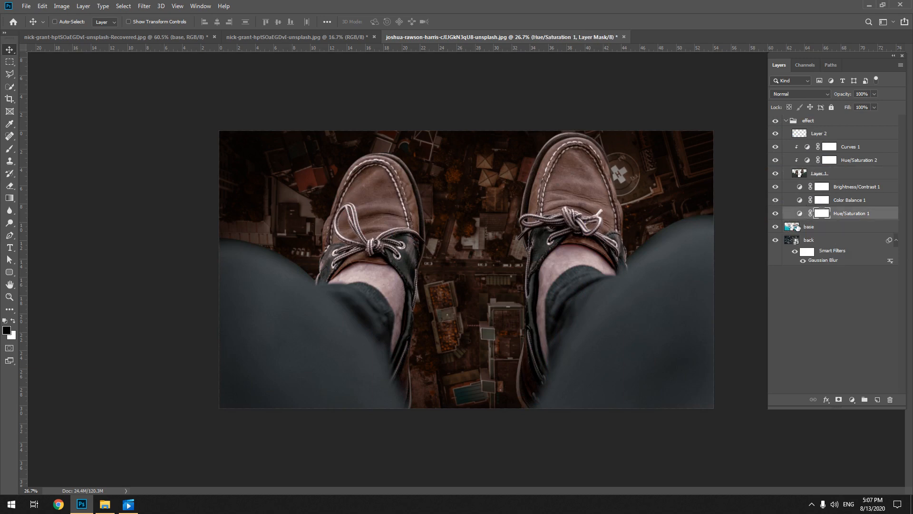
right_click(865, 214)
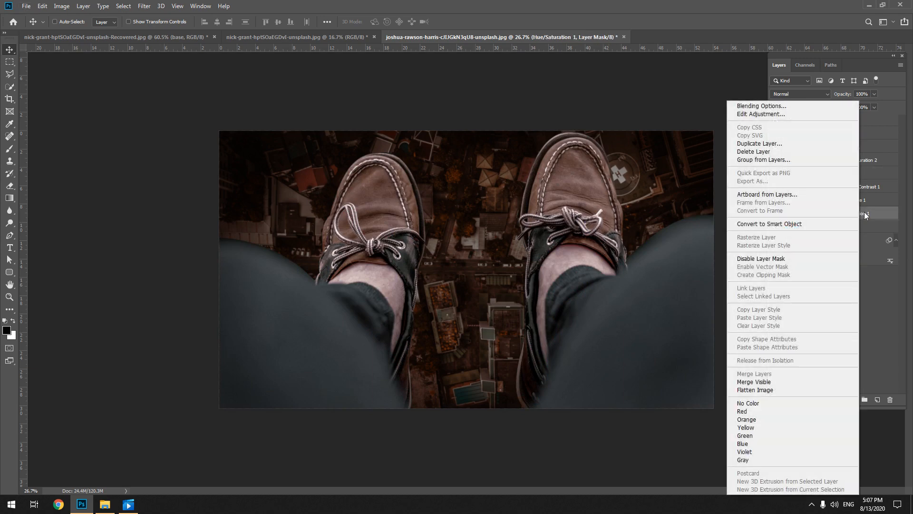
right_click(871, 214)
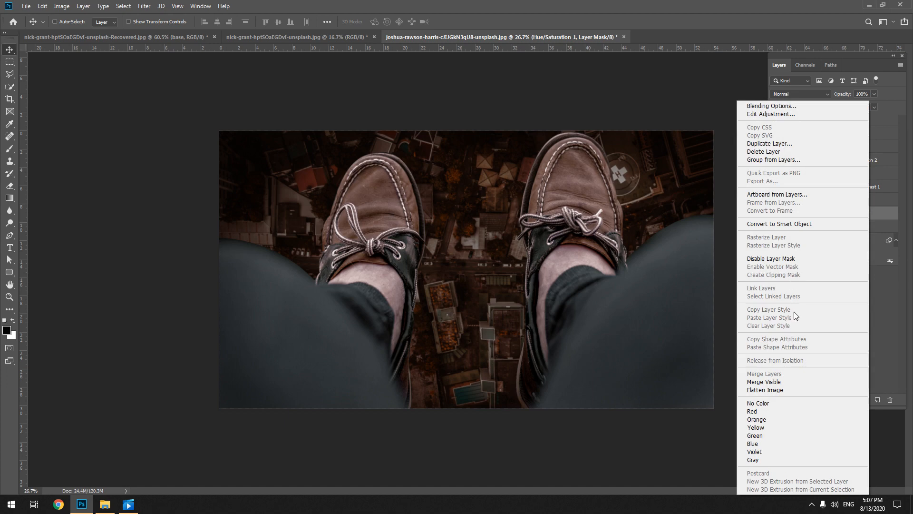
click(875, 321)
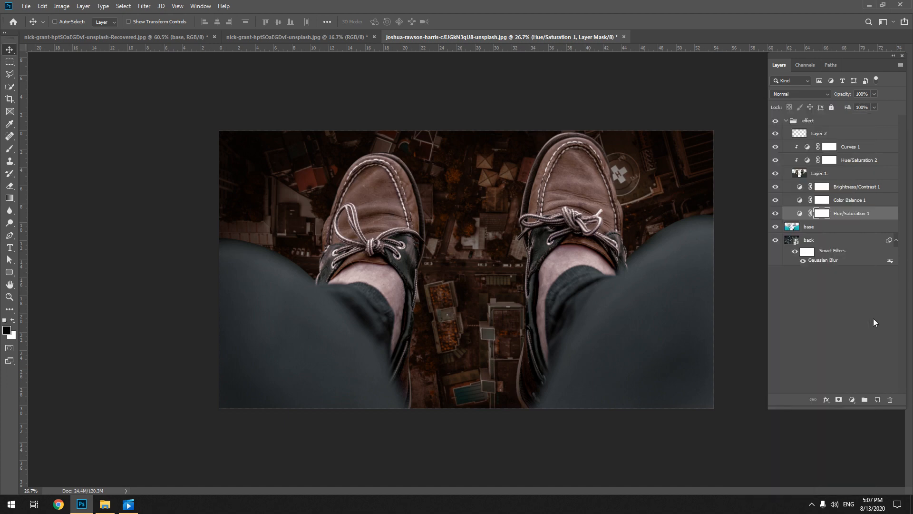
Move the base layer into the effect group beneath Hue/Saturation 1 and clip Hue/Saturation 1 to it
drag(809, 227, 827, 121)
drag(841, 212, 836, 234)
click(823, 214)
right_click(871, 215)
click(816, 279)
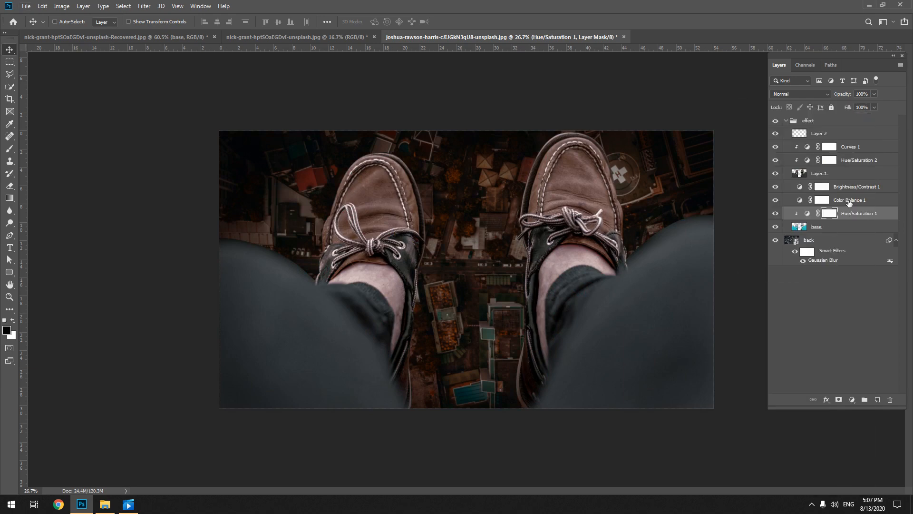
Clip the Color Balance 1 and Brightness/Contrast 1 adjustments to the base layer and clear the layer selection
click(847, 199)
right_click(846, 200)
click(797, 275)
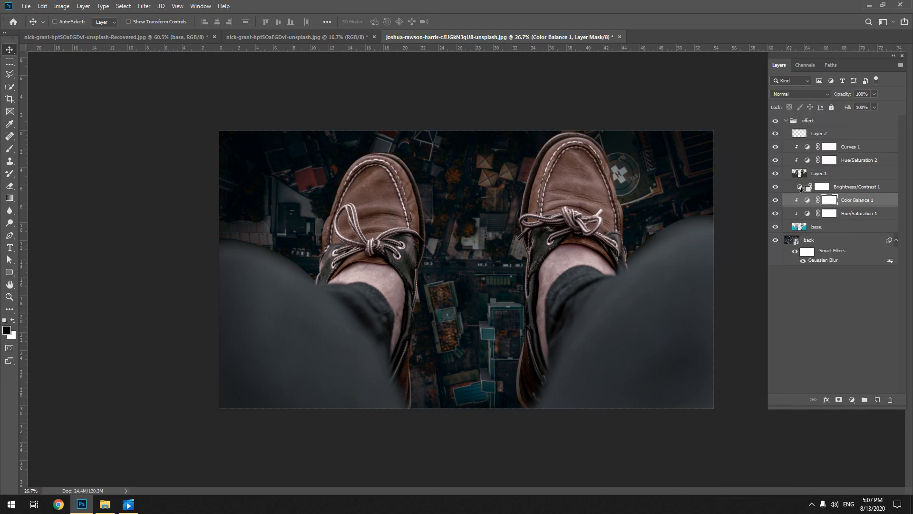
alt+click(802, 191)
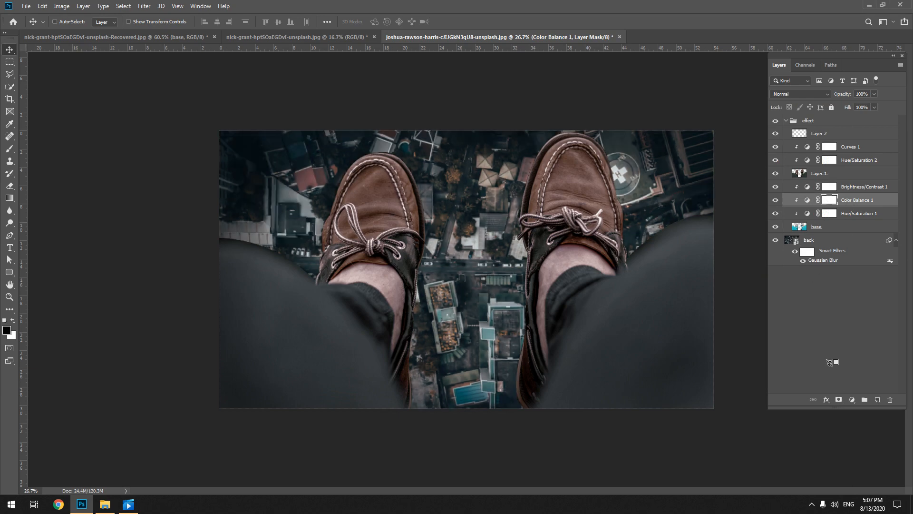
click(772, 347)
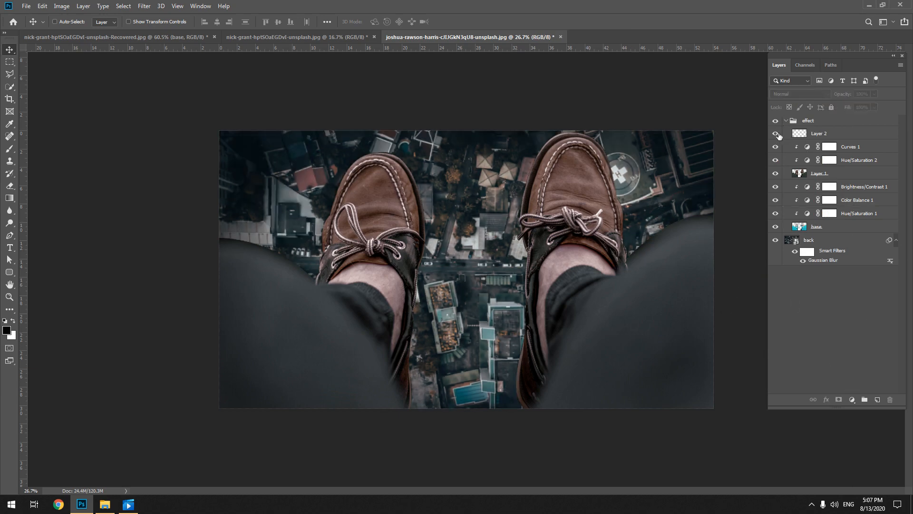
Compare before and after by hiding and restoring the layers above base in the effect group, and collapse the group
drag(775, 134, 775, 214)
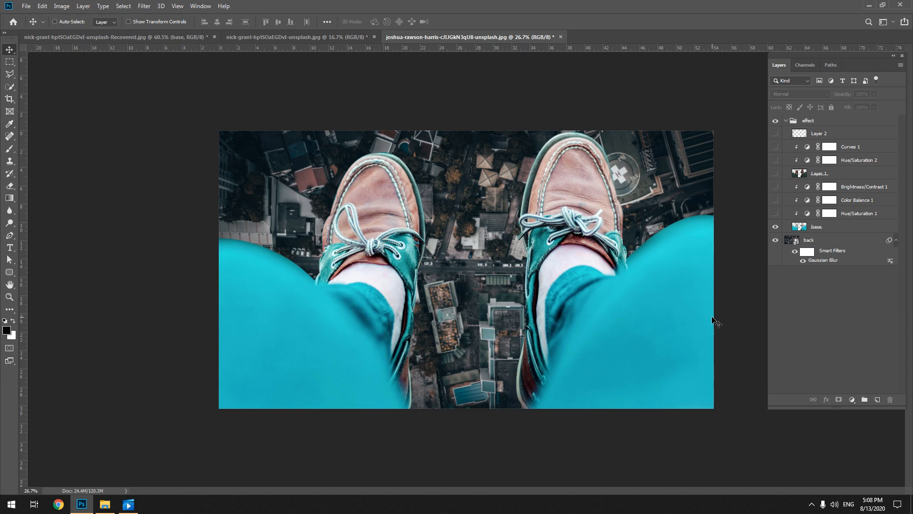
drag(775, 214, 776, 122)
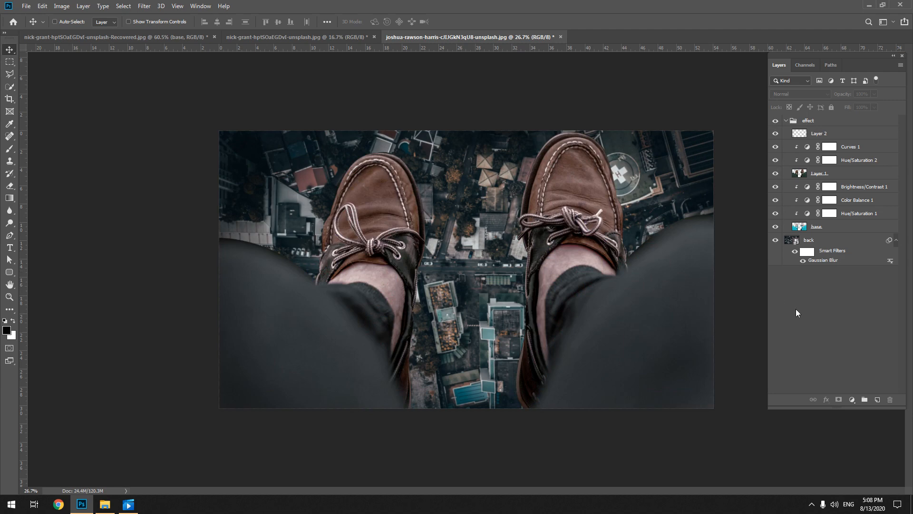
click(803, 123)
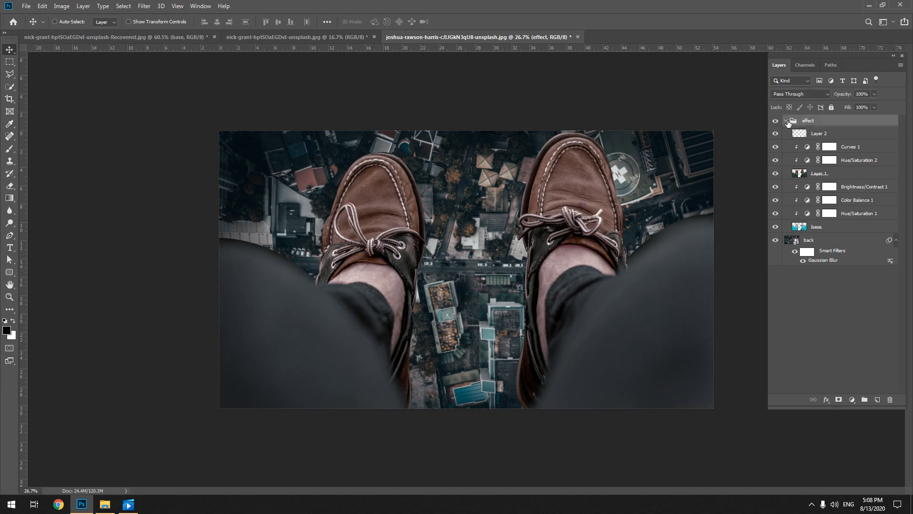
click(785, 121)
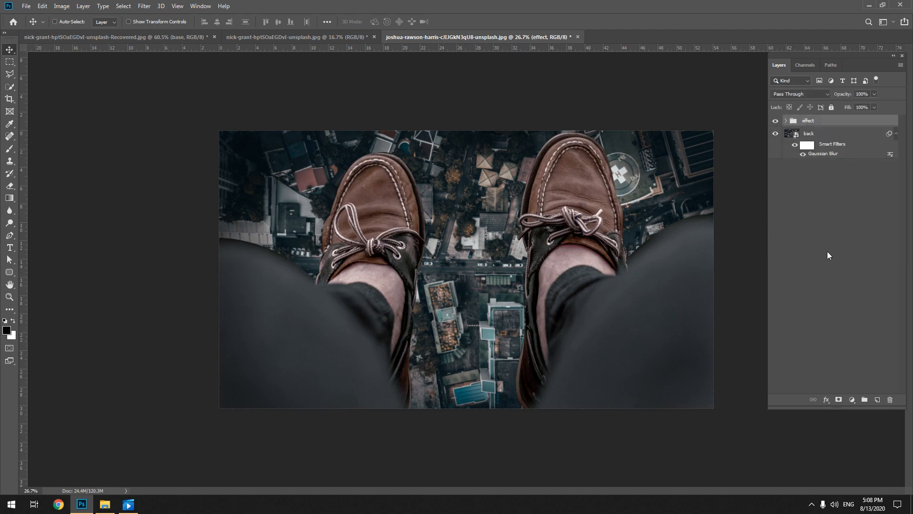
click(827, 256)
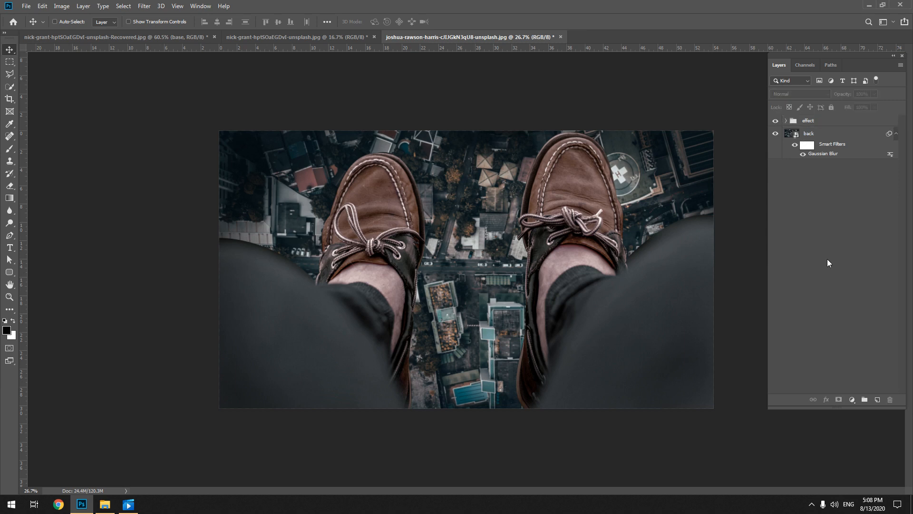
Stamp all visible layers into a new layer above the effect group and rename it "final"
click(832, 124)
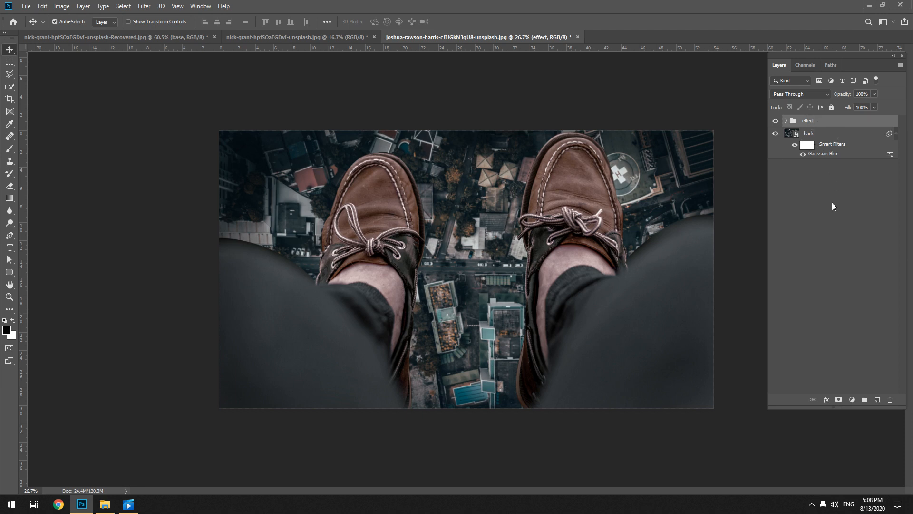
click(831, 209)
click(823, 124)
key(ctrl+shift+alt+e)
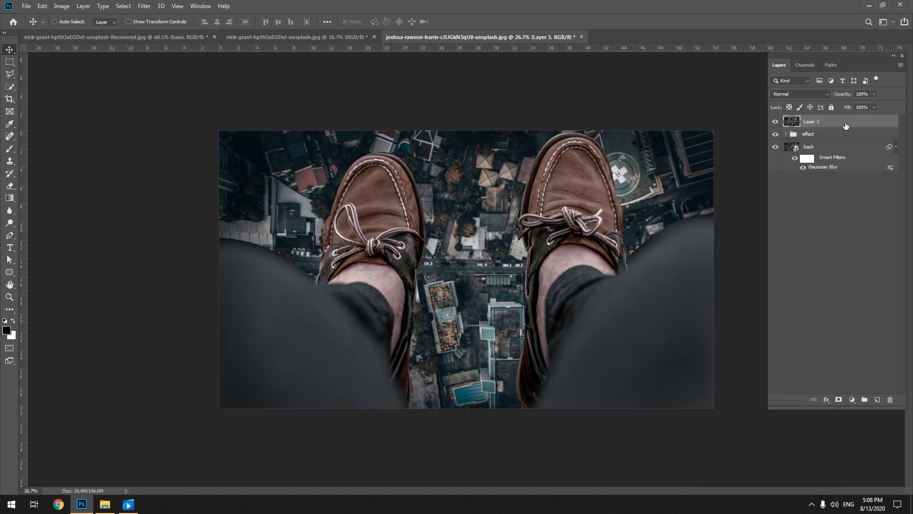
double_click(846, 125)
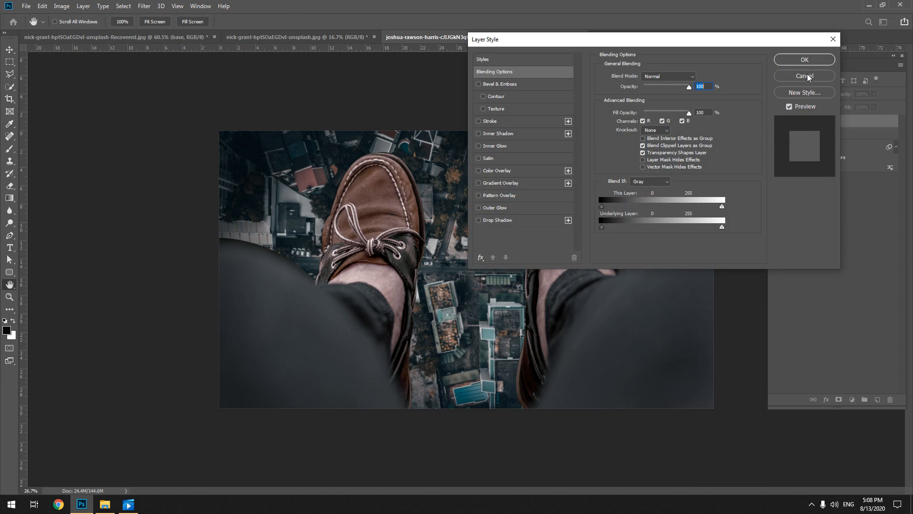
click(805, 76)
double_click(811, 121)
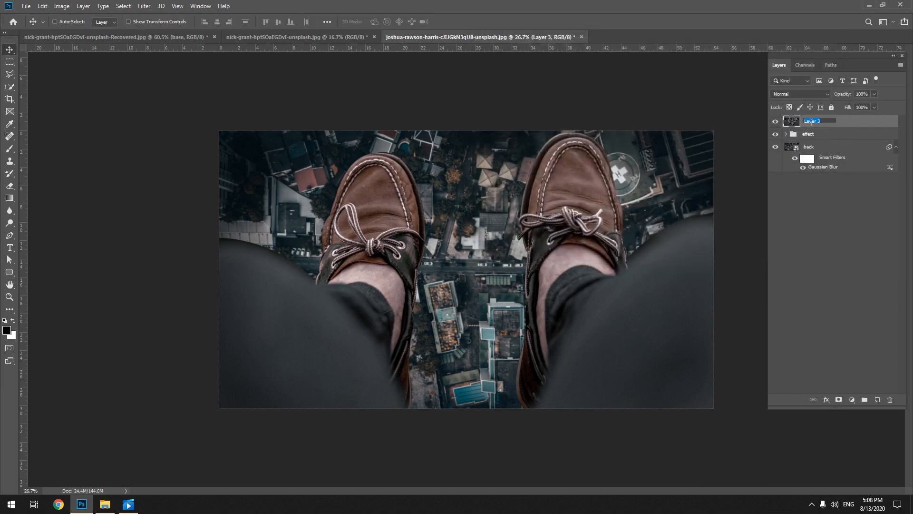
text(finel)
key(Return)
Open the Camera Raw Filter on the final layer and set Temperature to -11 and Tint to +10
click(151, 5)
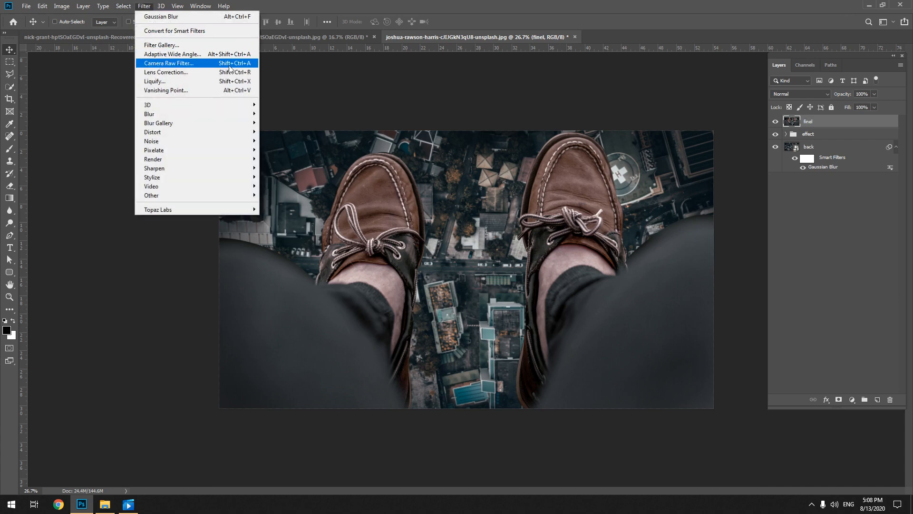
click(313, 77)
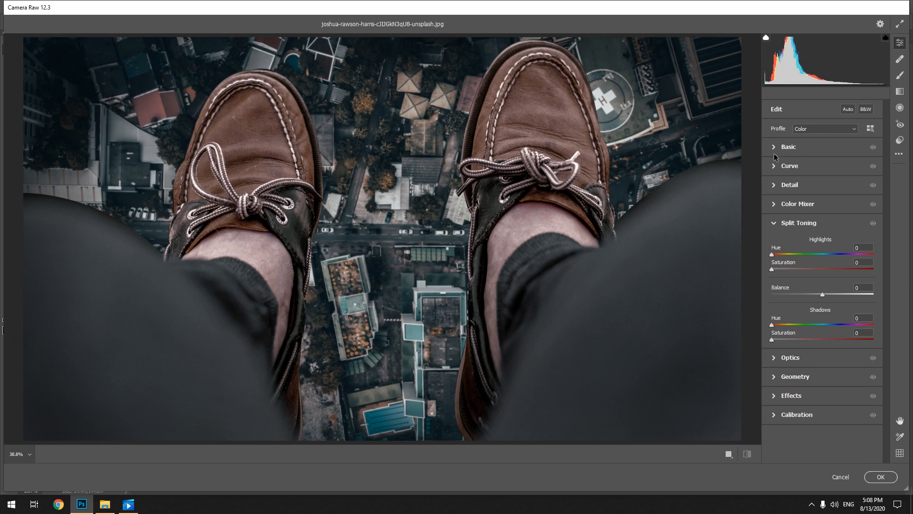
click(789, 148)
scroll(494, 210, down, 3)
scroll(494, 210, down, 2)
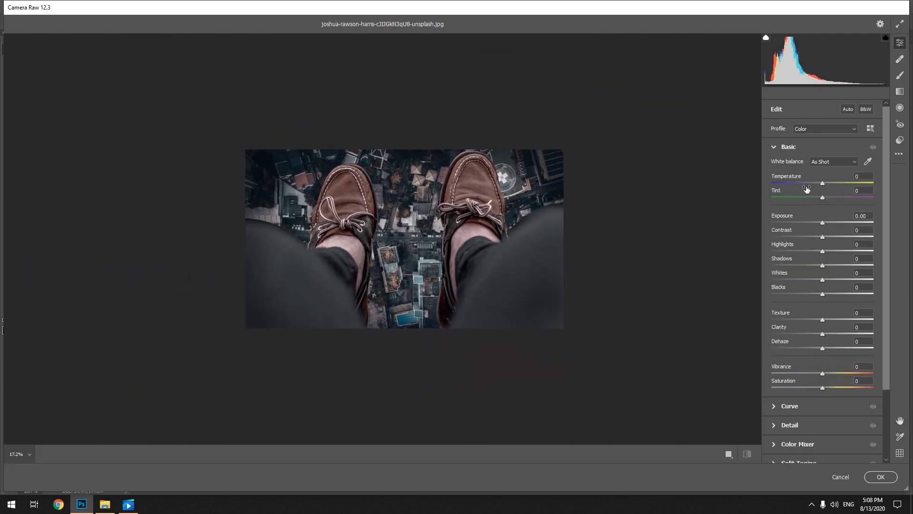
drag(822, 184, 816, 184)
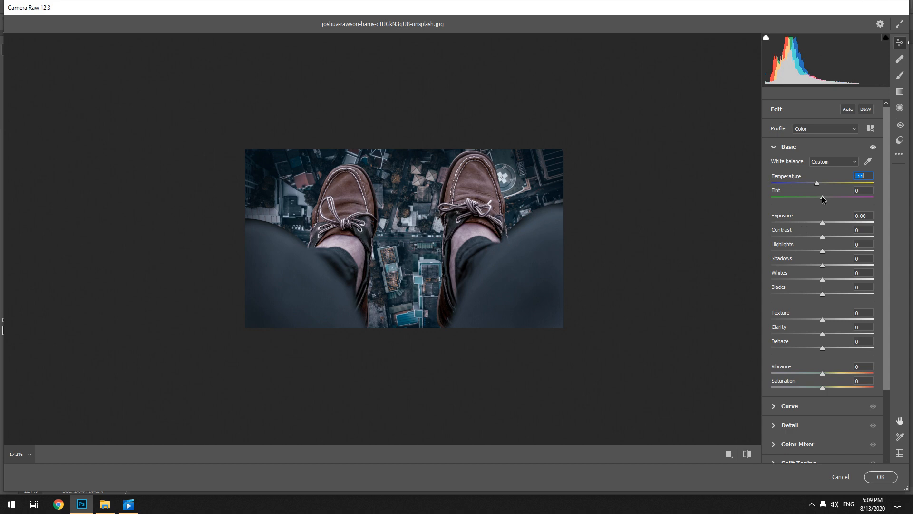
drag(823, 199, 828, 200)
Set Exposure to +0.30, Contrast to +7, Highlights to -9, Shadows to +8, Whites to -12 and Blacks to +9
drag(823, 223, 830, 297)
click(824, 238)
Set Texture to +8, Clarity to +9, Dehaze to +21, Vibrance to +7 and Saturation to -2
scroll(877, 323, down, 3)
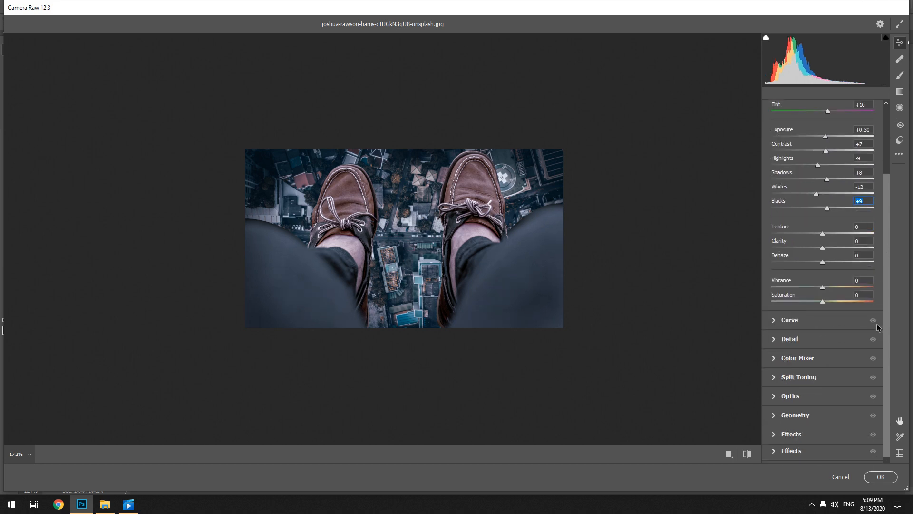
click(827, 234)
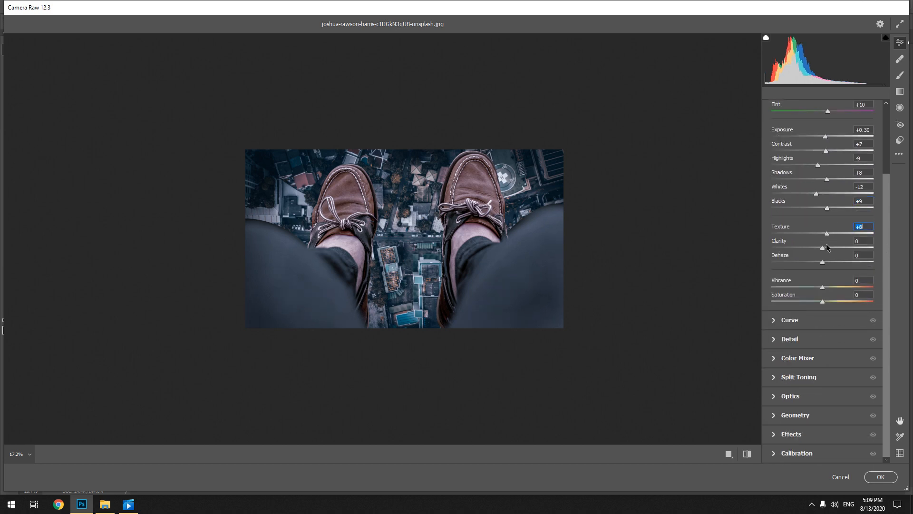
click(827, 248)
drag(830, 262, 833, 262)
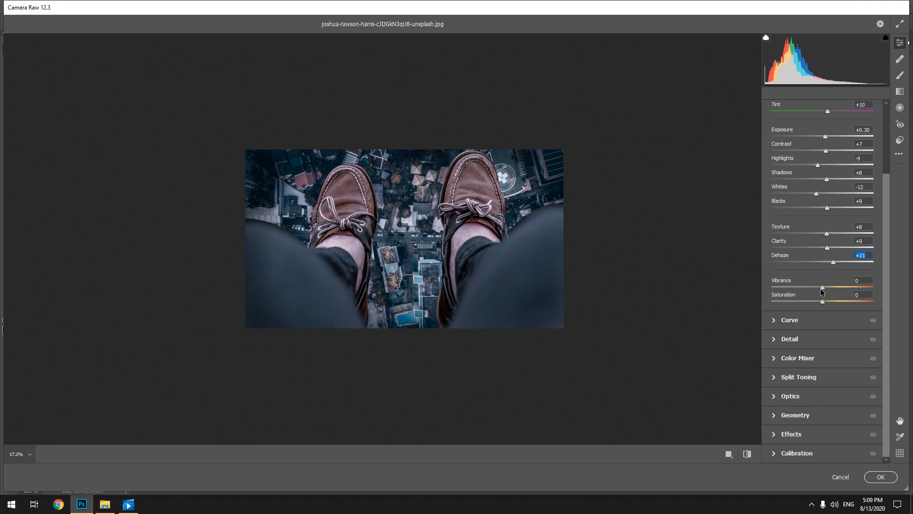
drag(822, 288, 826, 288)
click(824, 303)
drag(824, 304, 822, 305)
Collapse the Basic adjustments and open the Curve adjustments for the final layer
scroll(798, 228, up, 3)
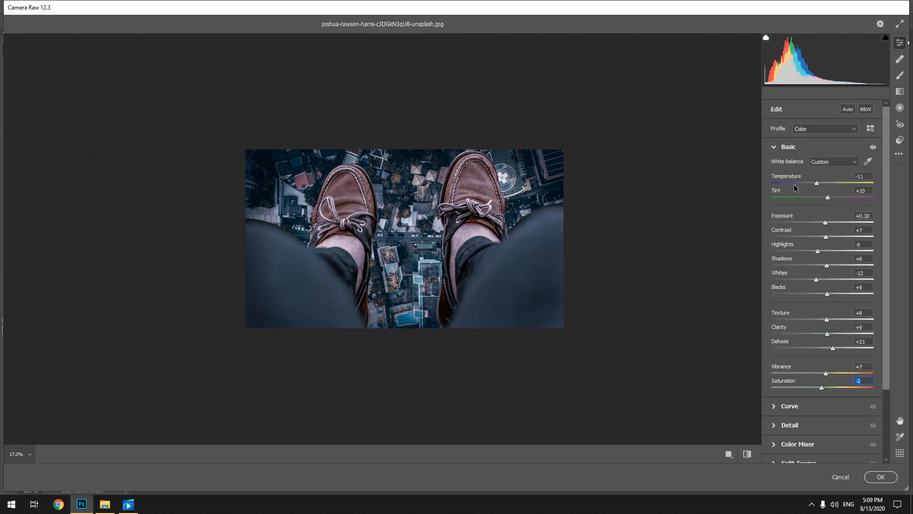
click(774, 148)
click(774, 166)
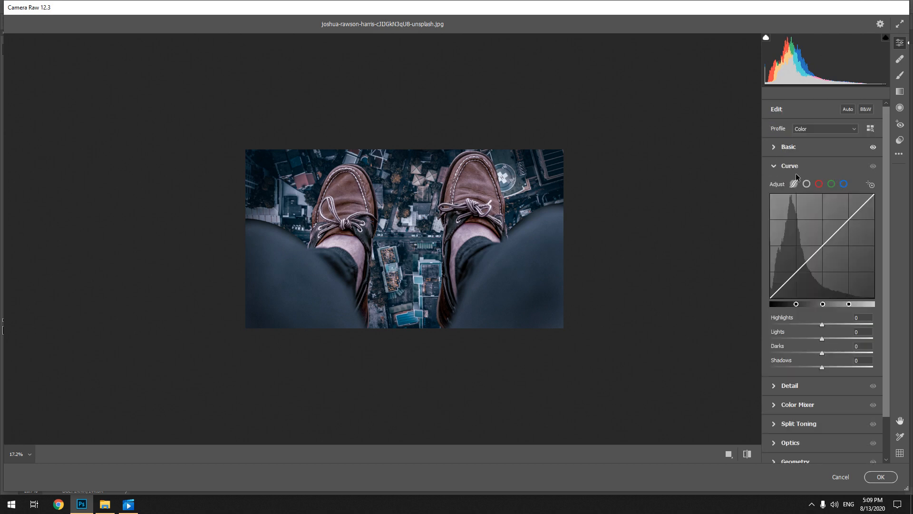
click(818, 183)
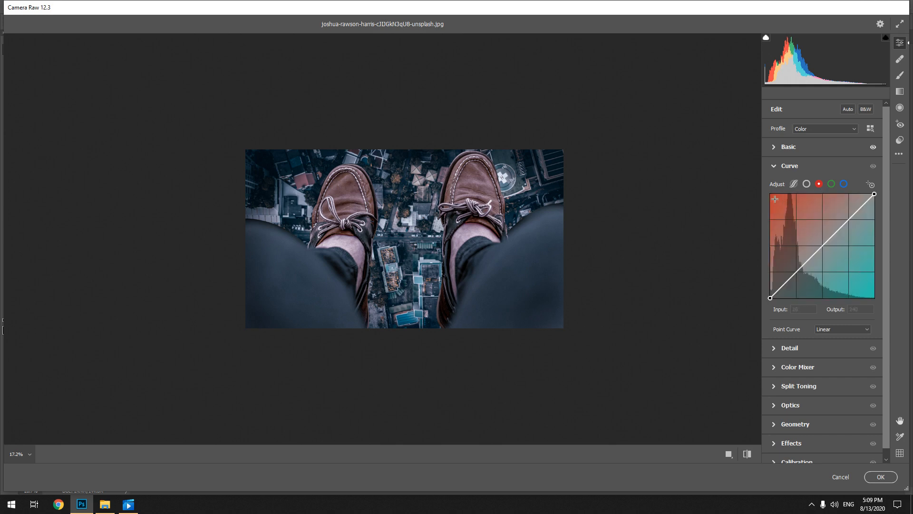
click(807, 185)
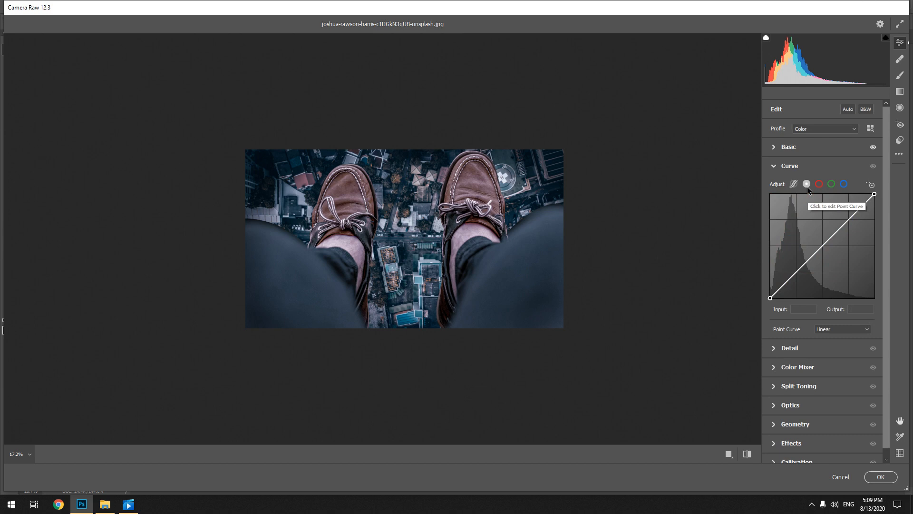
click(832, 187)
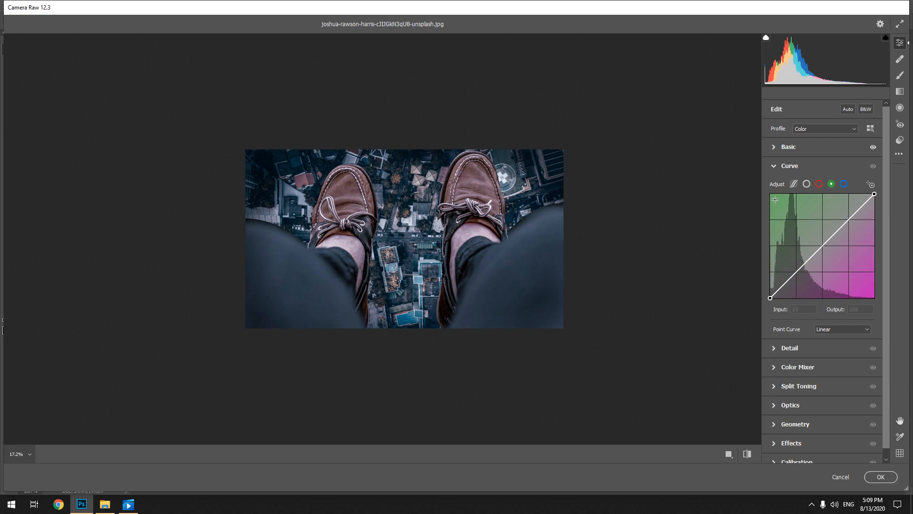
click(843, 193)
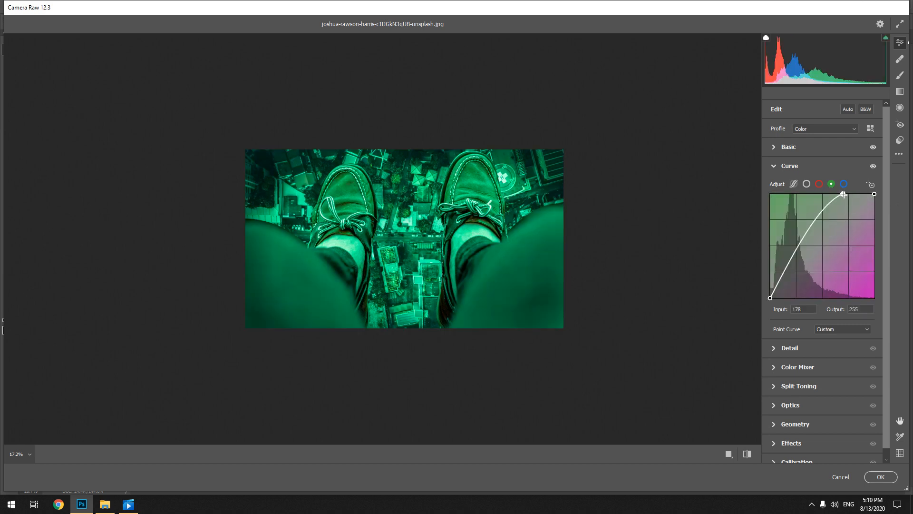
drag(843, 194, 875, 194)
click(844, 185)
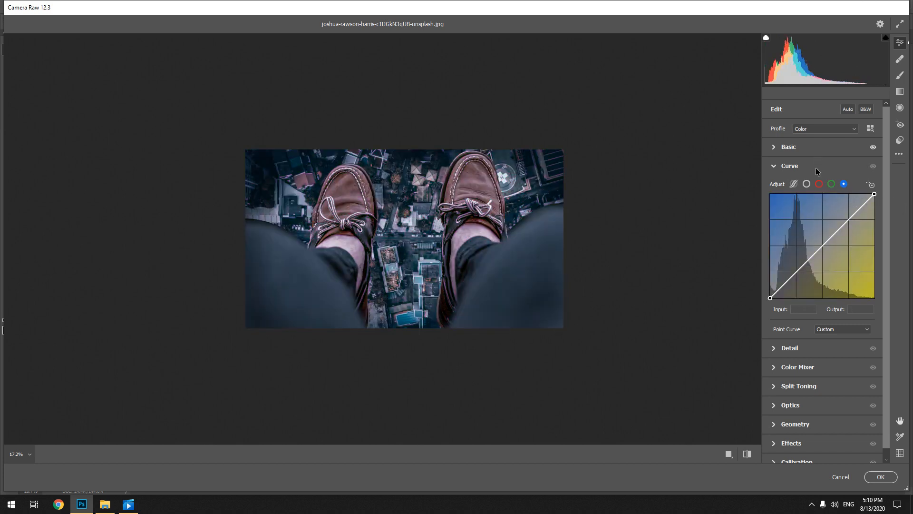
Lower the red channel curve slightly with a midpoint at Input 137 and Output 126
click(819, 184)
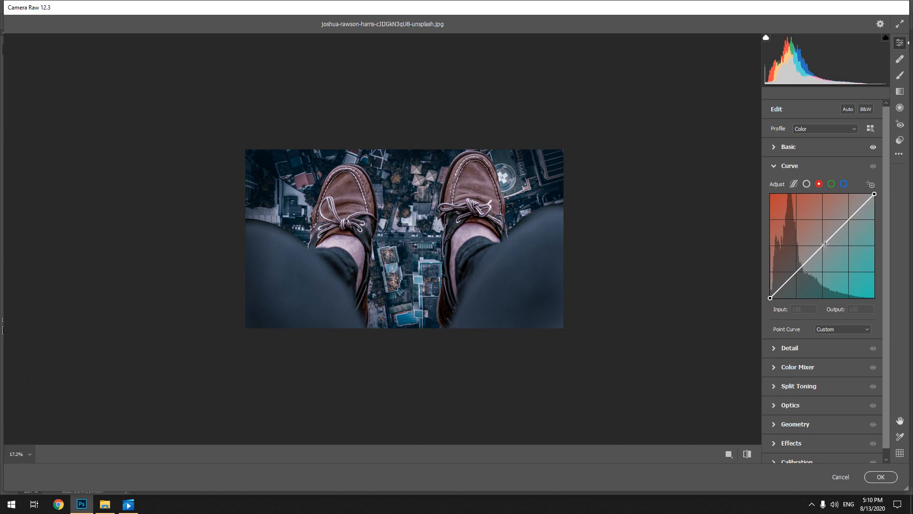
drag(825, 243, 827, 247)
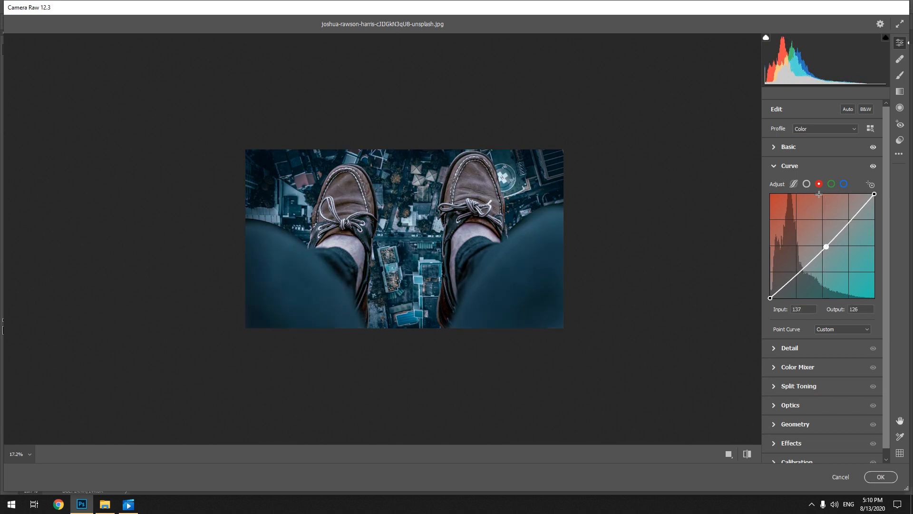
click(773, 167)
Set Sharpening to 8 in the Detail adjustments
click(773, 185)
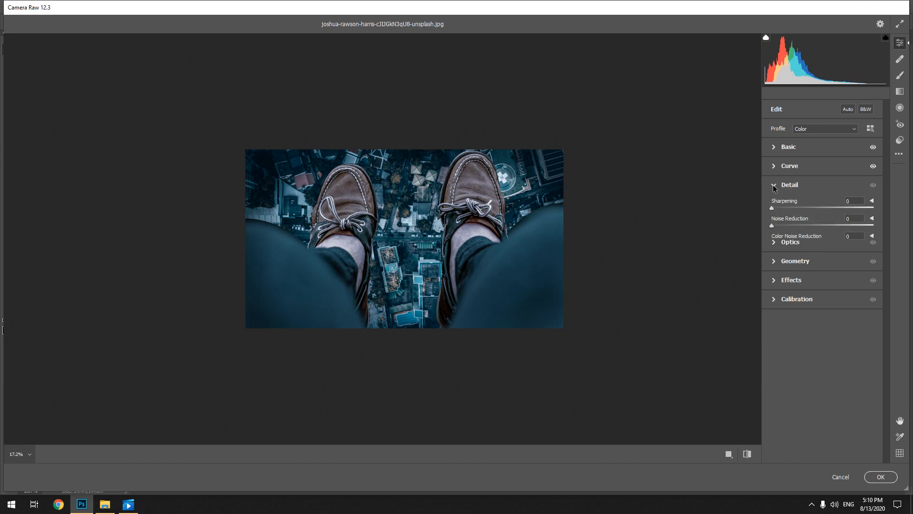
drag(771, 208, 777, 207)
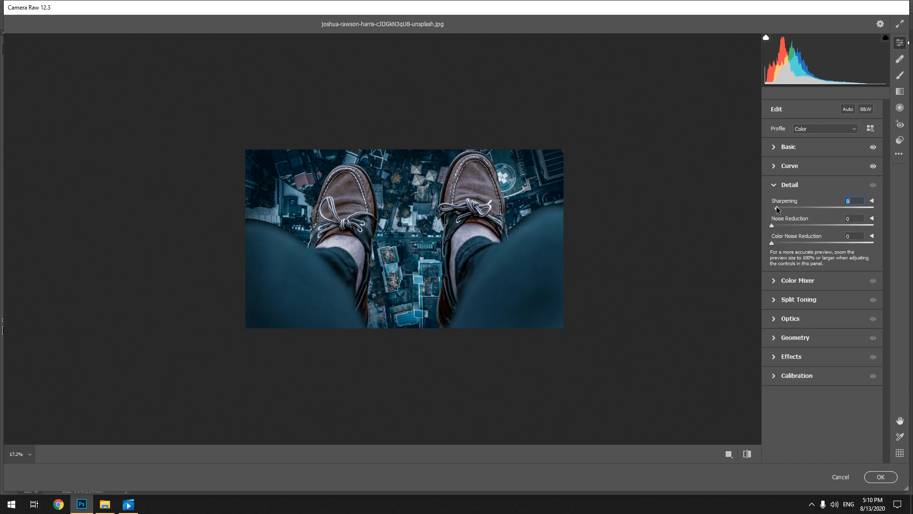
click(774, 185)
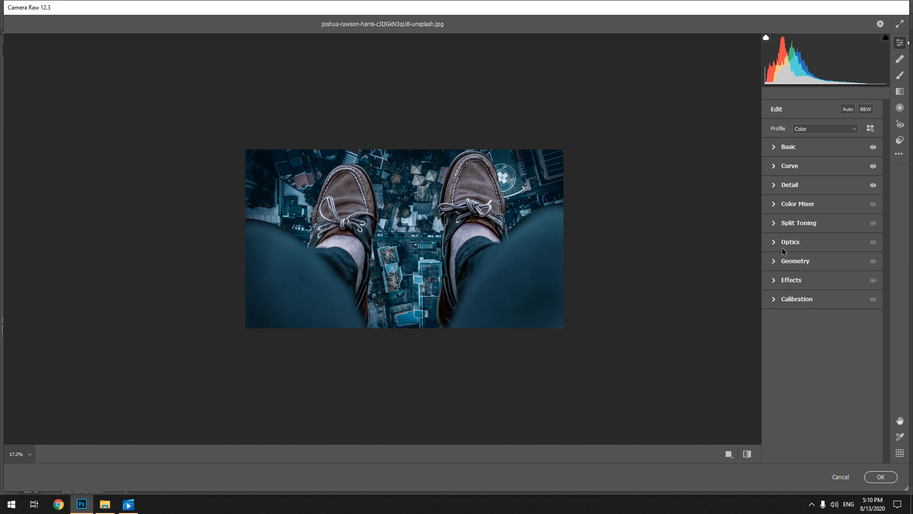
Set Vignetting to -18 and Grain to 18 in the Effects adjustments, checking the grain up close on the trousers
click(774, 281)
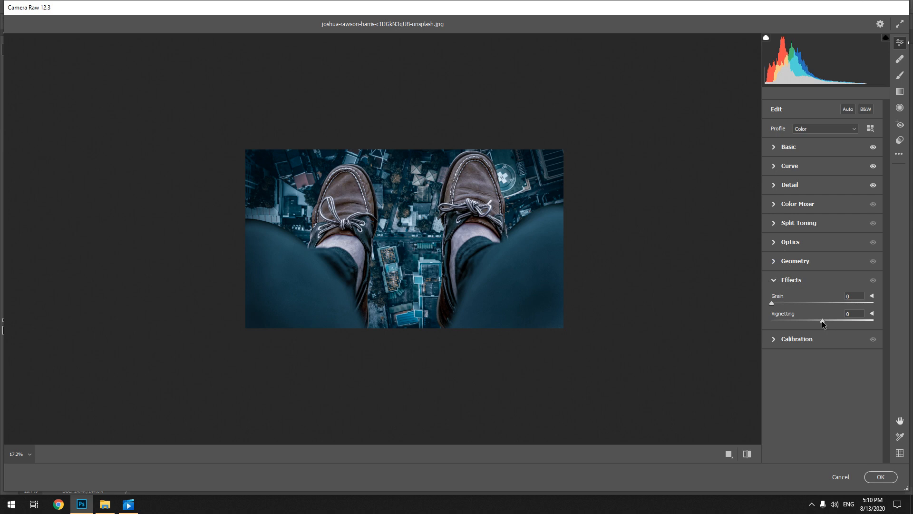
mouse_move(822, 321)
mouse_down()
mouse_move(874, 325)
mouse_move(763, 328)
mouse_move(812, 333)
mouse_up()
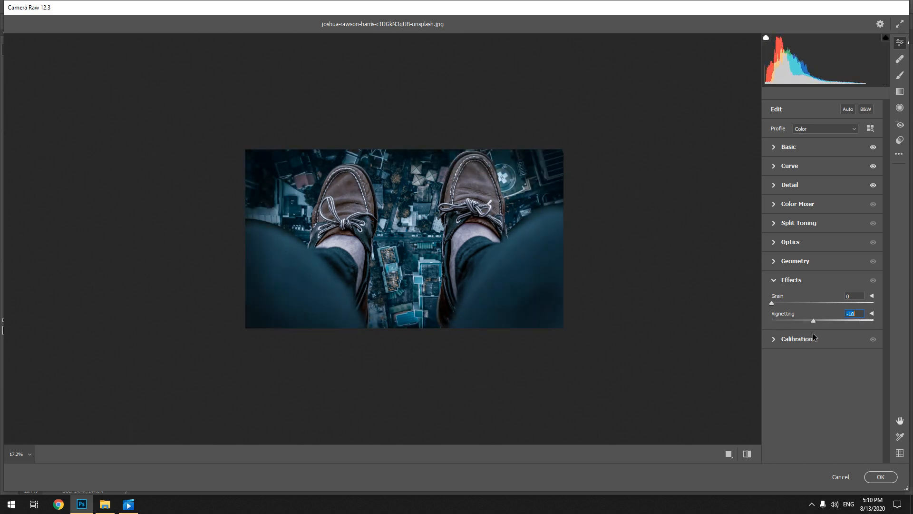
click(773, 302)
drag(772, 304, 816, 303)
drag(891, 309, 909, 308)
click(539, 260)
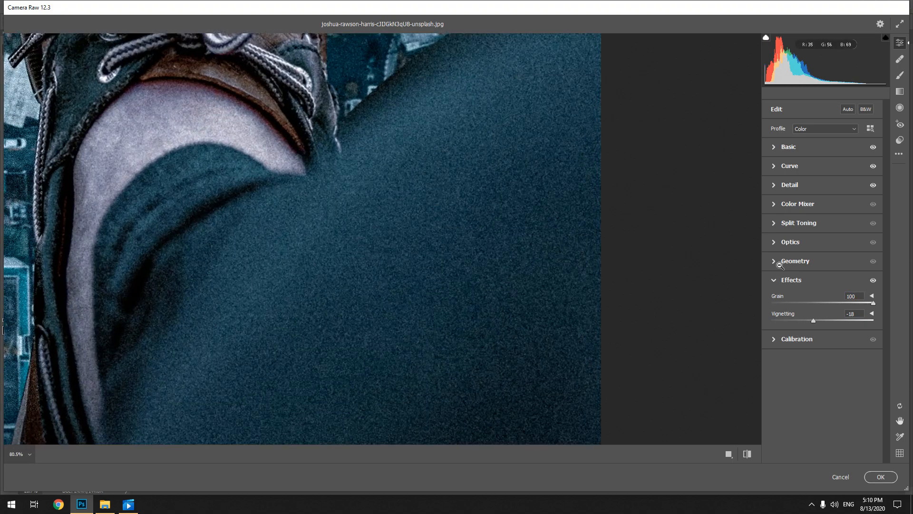
drag(866, 304, 788, 311)
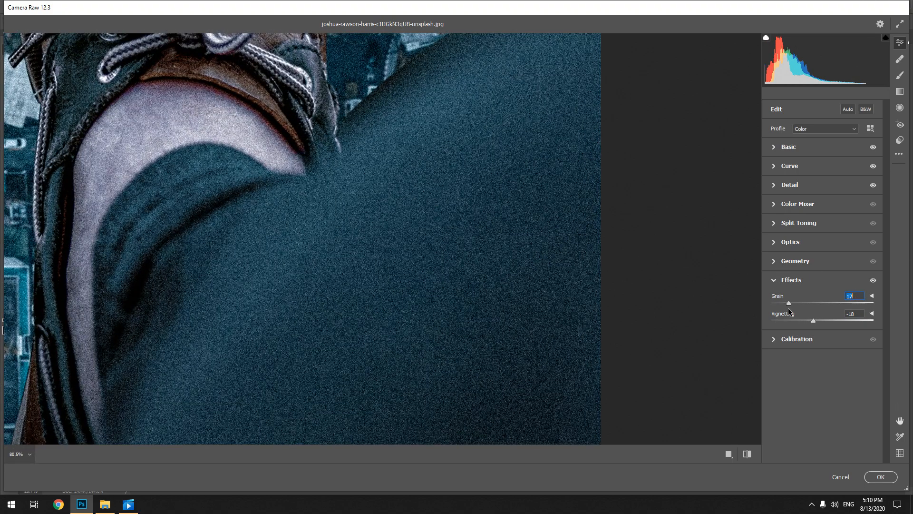
drag(495, 287, 450, 288)
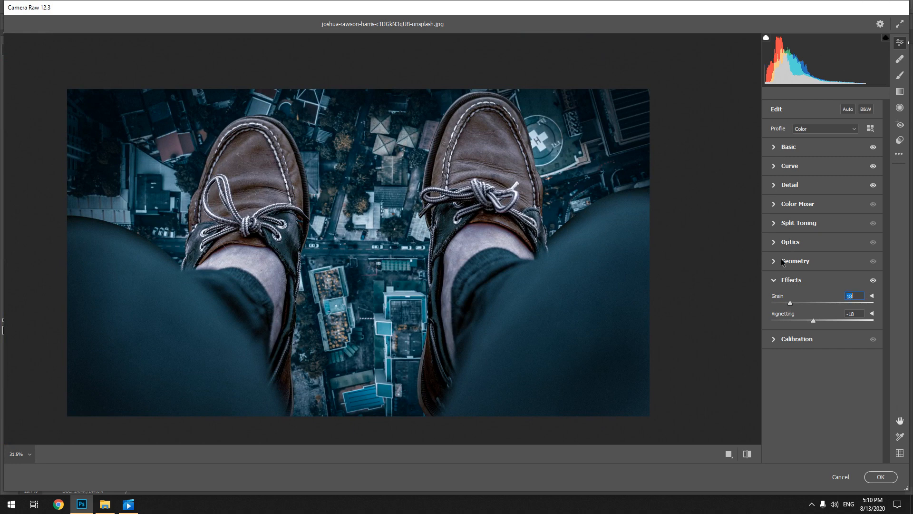
Set the calibration's Red Primary Hue to +100 and Blue Primary Hue to -100, and apply the Camera Raw Filter
click(773, 281)
click(770, 302)
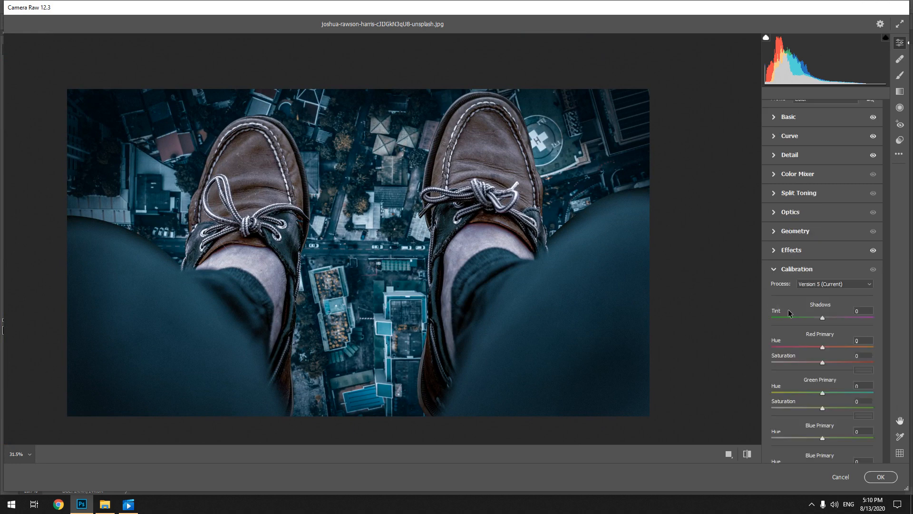
drag(834, 349, 874, 349)
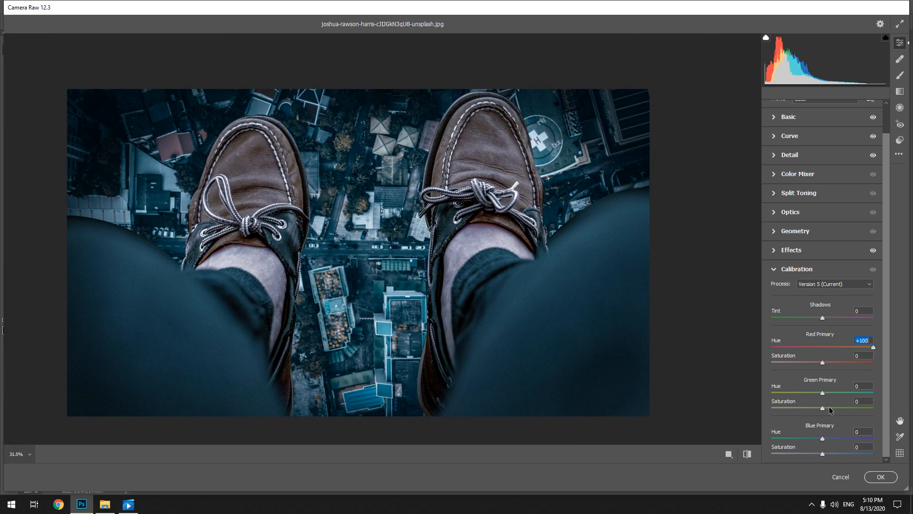
drag(823, 438, 698, 380)
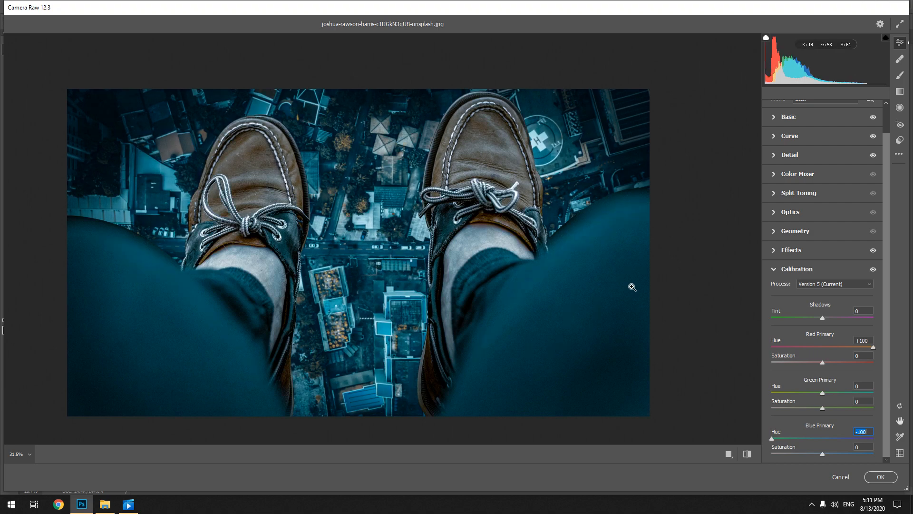
scroll(528, 236, down, 2)
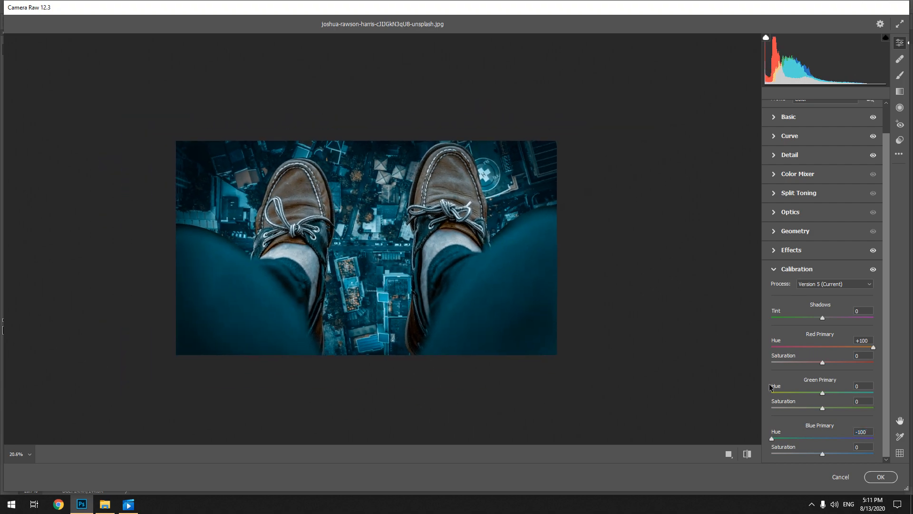
click(889, 478)
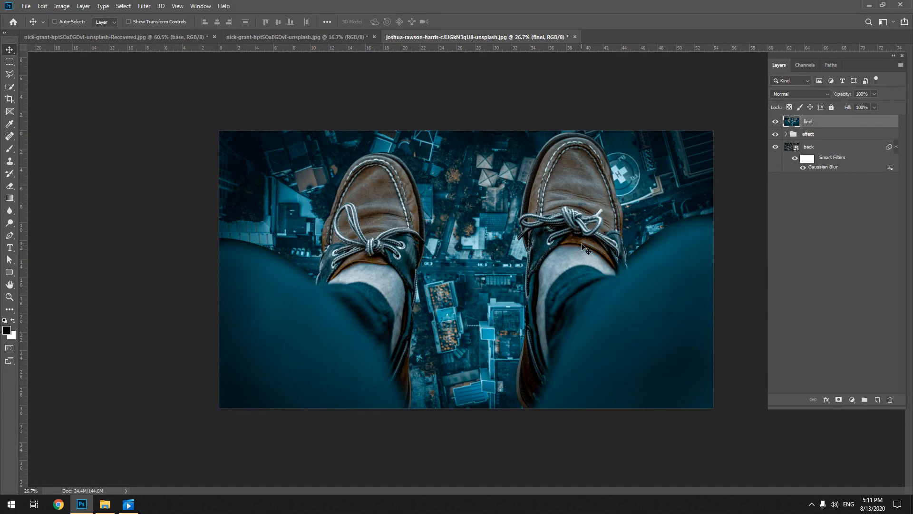
Hide and show the final layer to compare the composite before and after the colour grading
scroll(586, 248, down, 2)
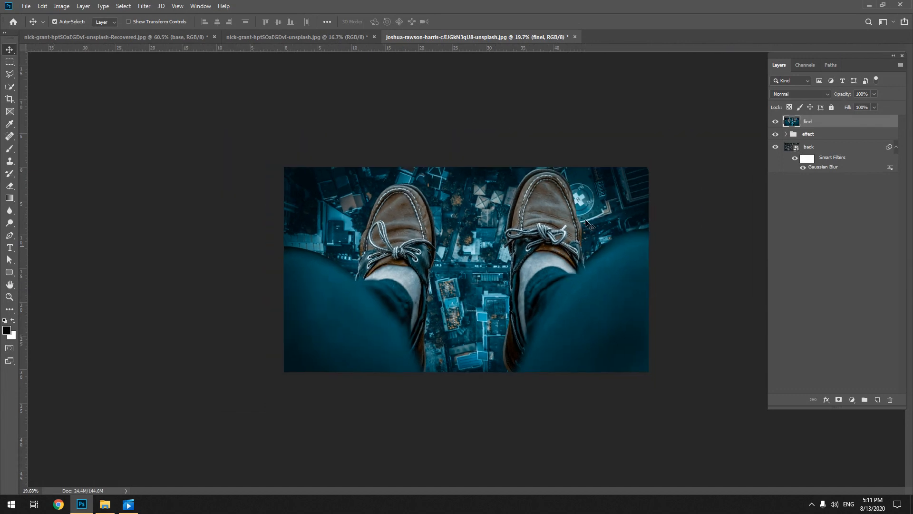
click(776, 122)
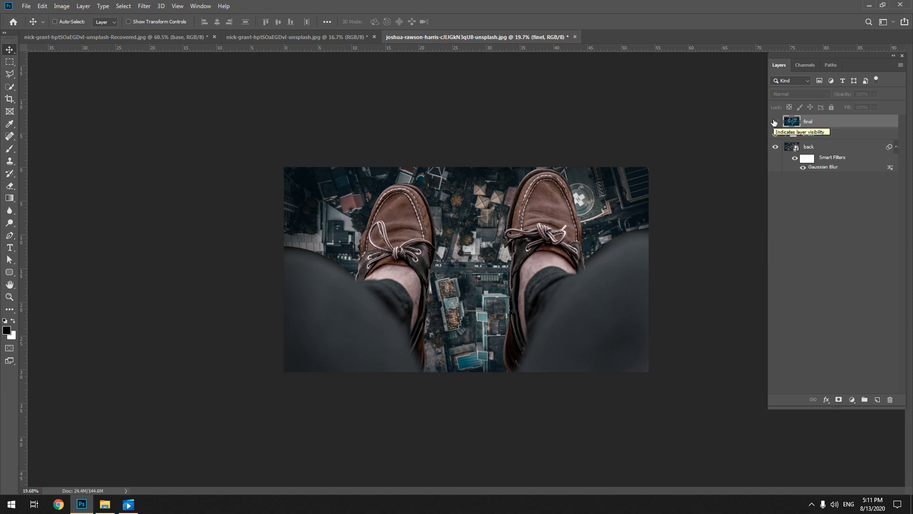
click(774, 123)
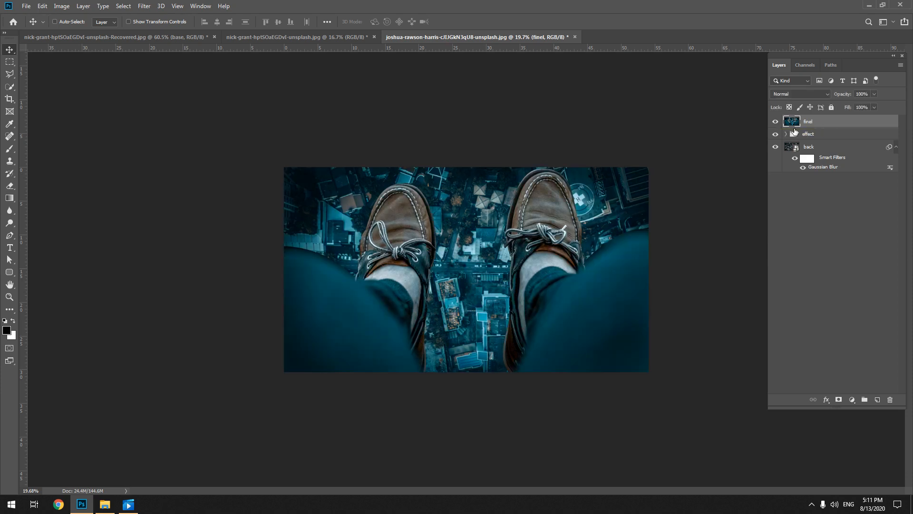
Hide every layer above base in the effect group, and toggle the final layer to compare the unedited composite with the finished one
click(785, 134)
drag(774, 148, 775, 227)
click(774, 121)
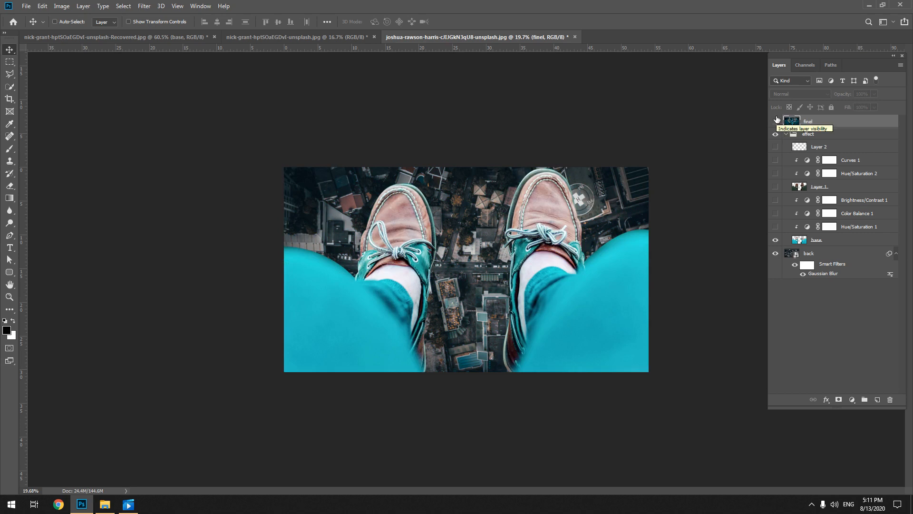
click(775, 121)
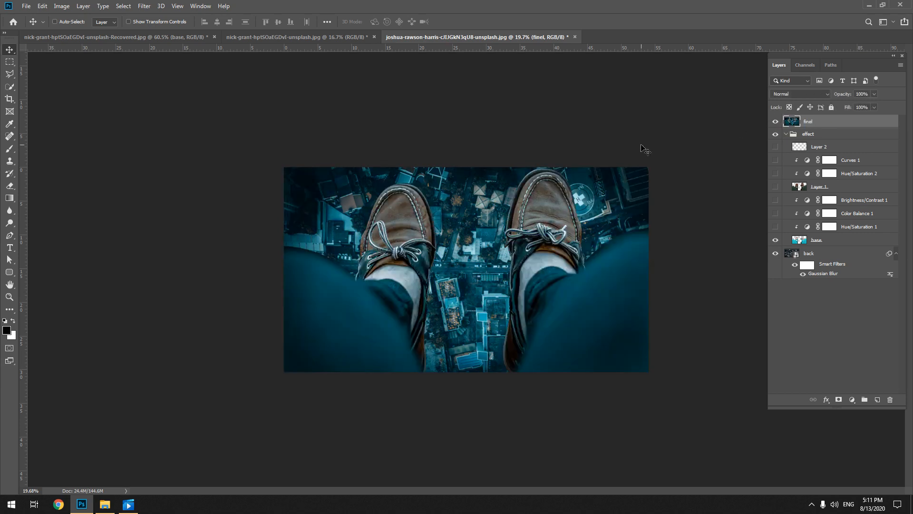